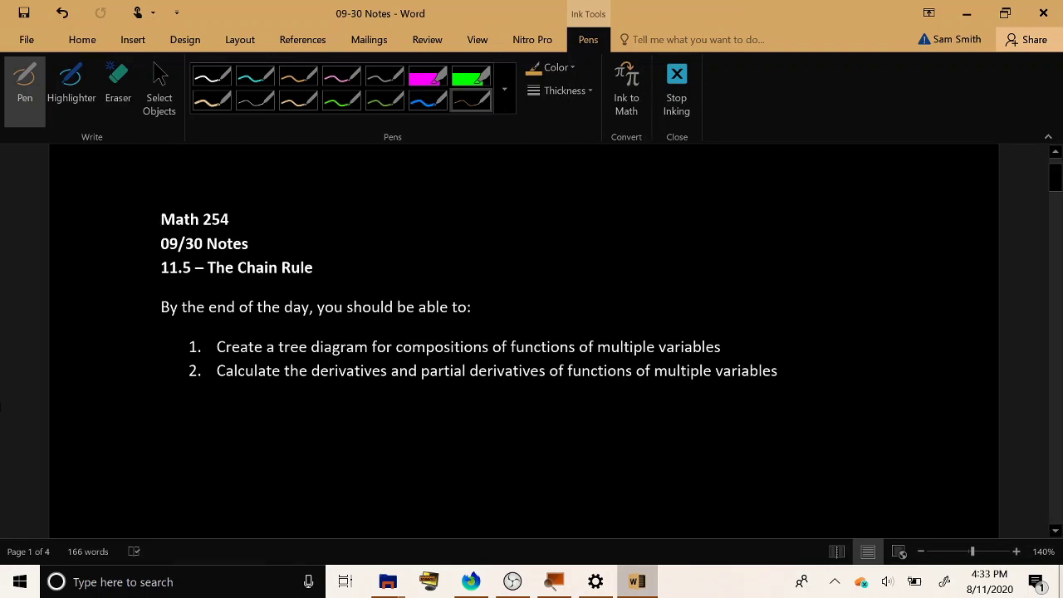
Bring page 2's Part 1: Tree Diagrams exercise on f(u,v) into view, ending on the Pens tab
{"action": "scroll", "coordinate": [1, 407], "scroll_direction": "down", "scroll_amount": 5}
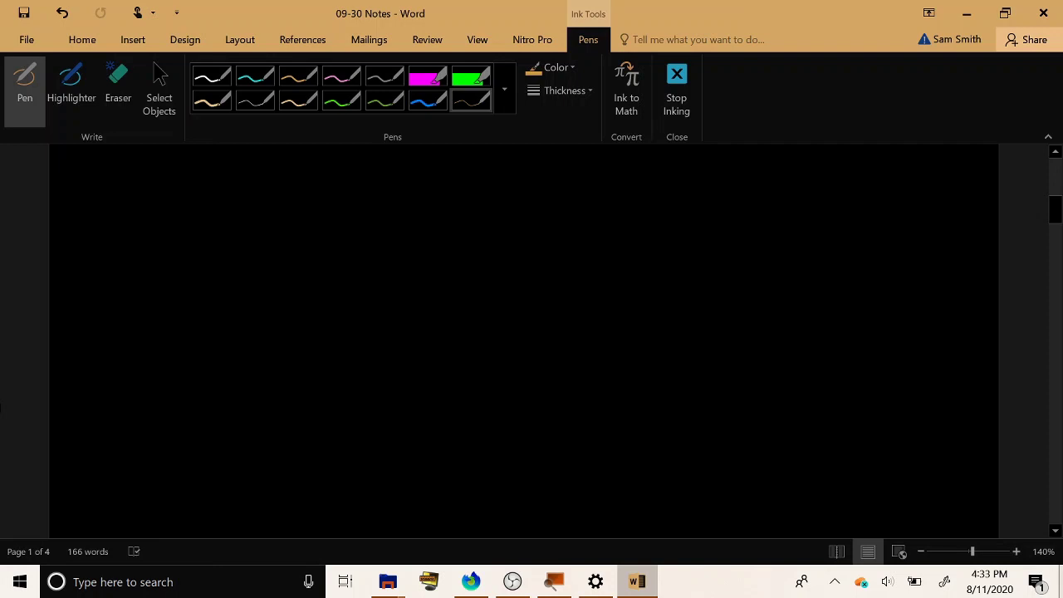
{"action": "scroll", "coordinate": [1, 407], "scroll_direction": "down", "scroll_amount": 3}
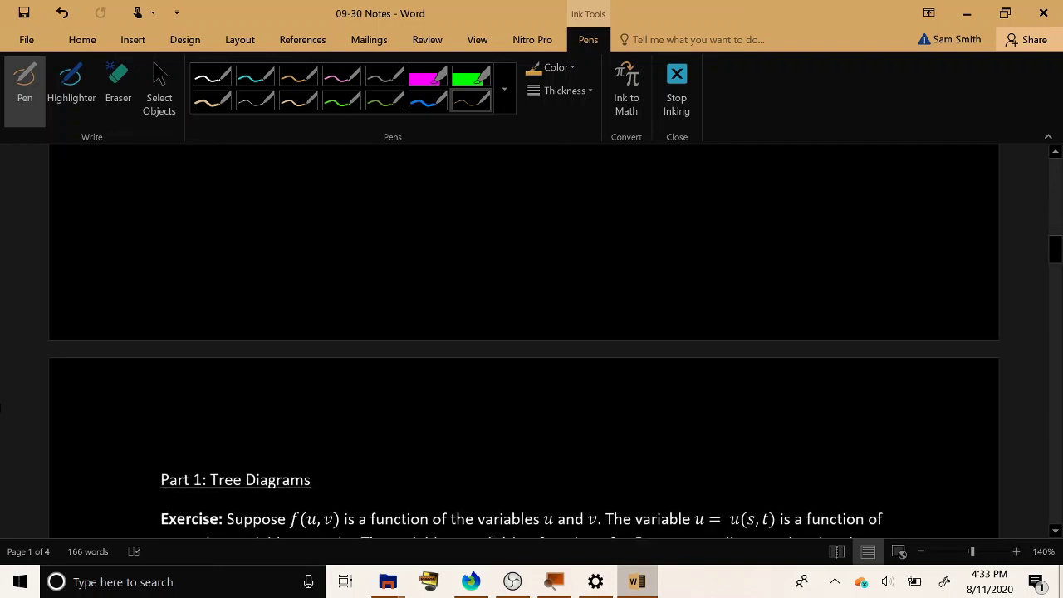
{"action": "scroll", "coordinate": [1, 407], "scroll_direction": "down", "scroll_amount": 3}
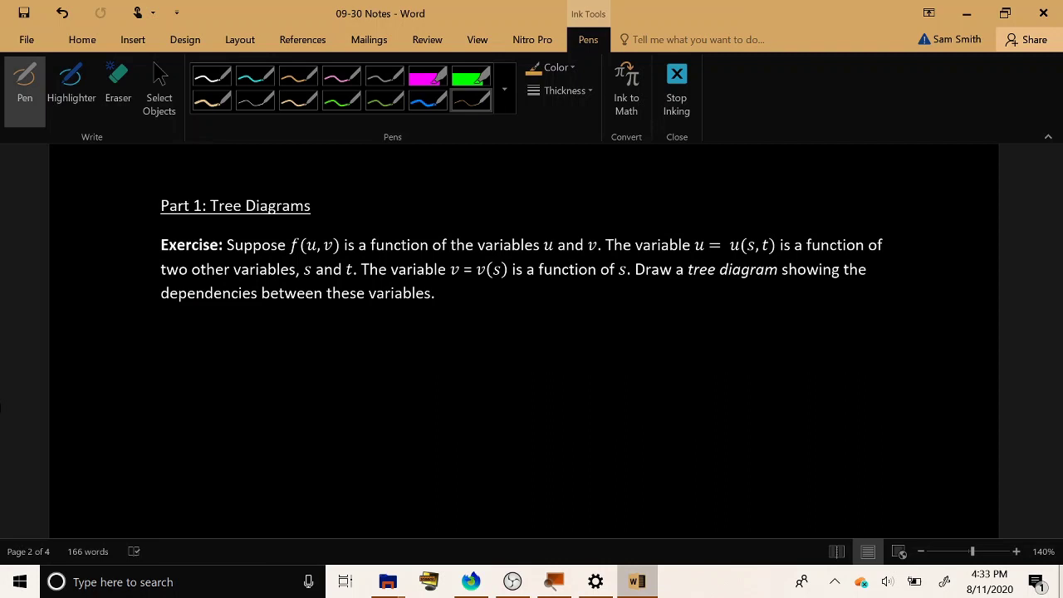
{"action": "scroll", "coordinate": [240, 454], "scroll_direction": "down", "scroll_amount": 2}
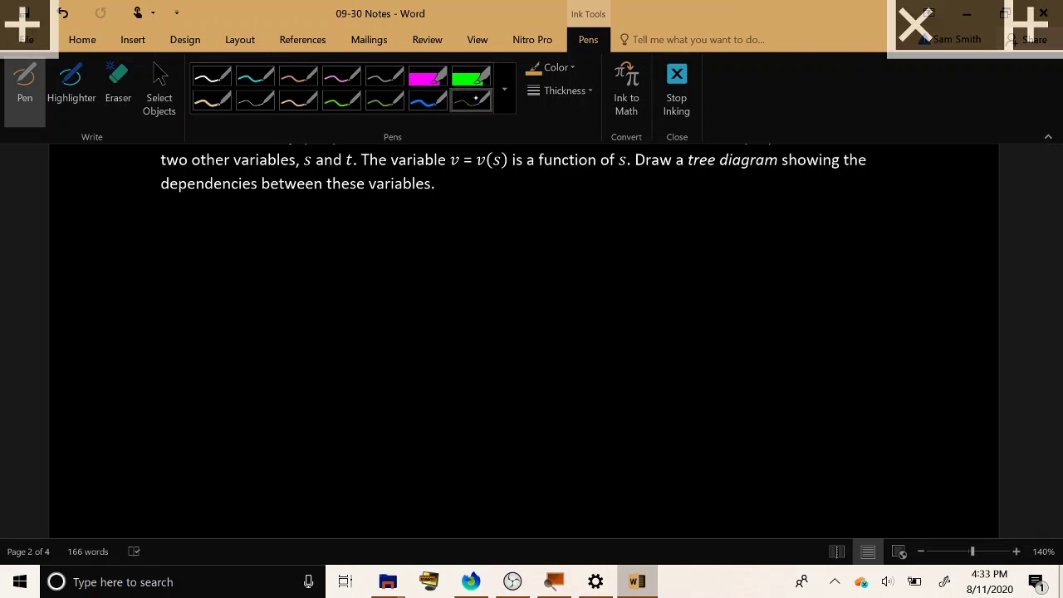
{"action": "left_click", "coordinate": [533, 39]}
{"action": "scroll", "coordinate": [501, 330], "scroll_direction": "up", "scroll_amount": 1}
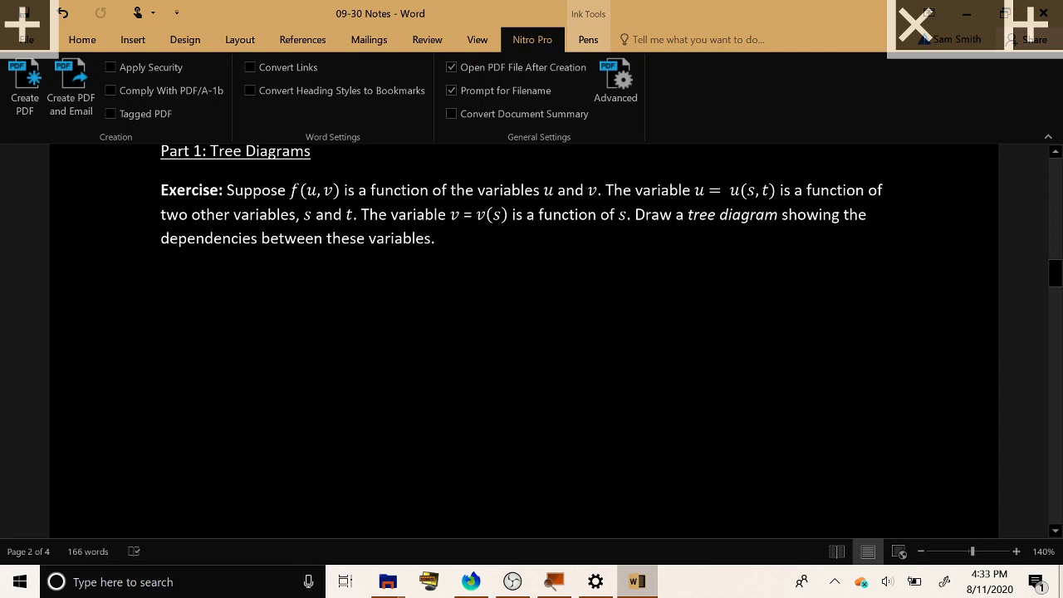
{"action": "scroll", "coordinate": [441, 304], "scroll_direction": "up", "scroll_amount": 1}
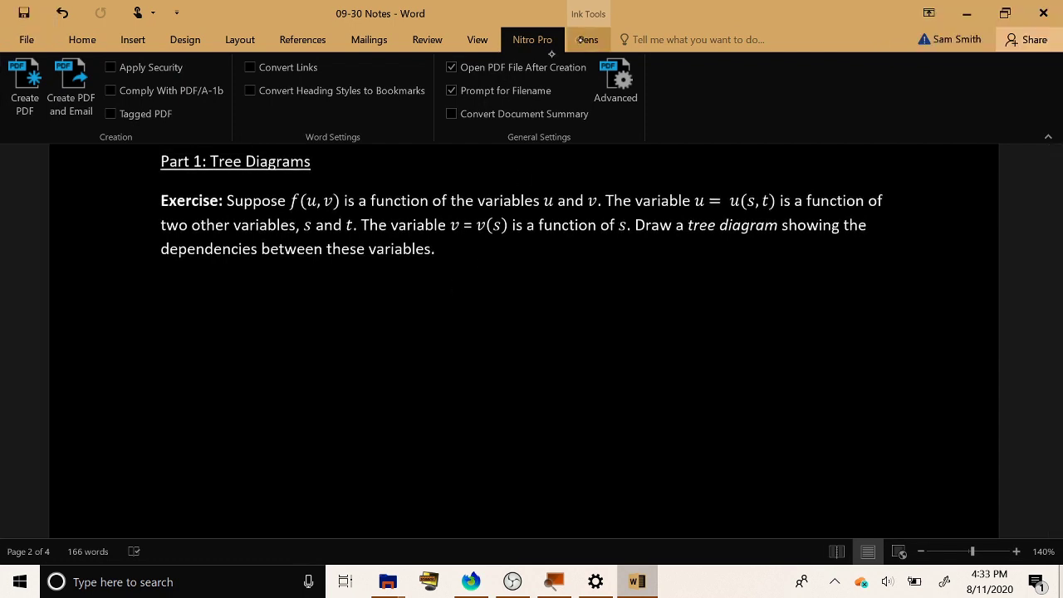
{"action": "left_click", "coordinate": [588, 39]}
Pick a pen and handwrite f(u,v) below the exercise as the tree's top
{"action": "left_click", "coordinate": [471, 100]}
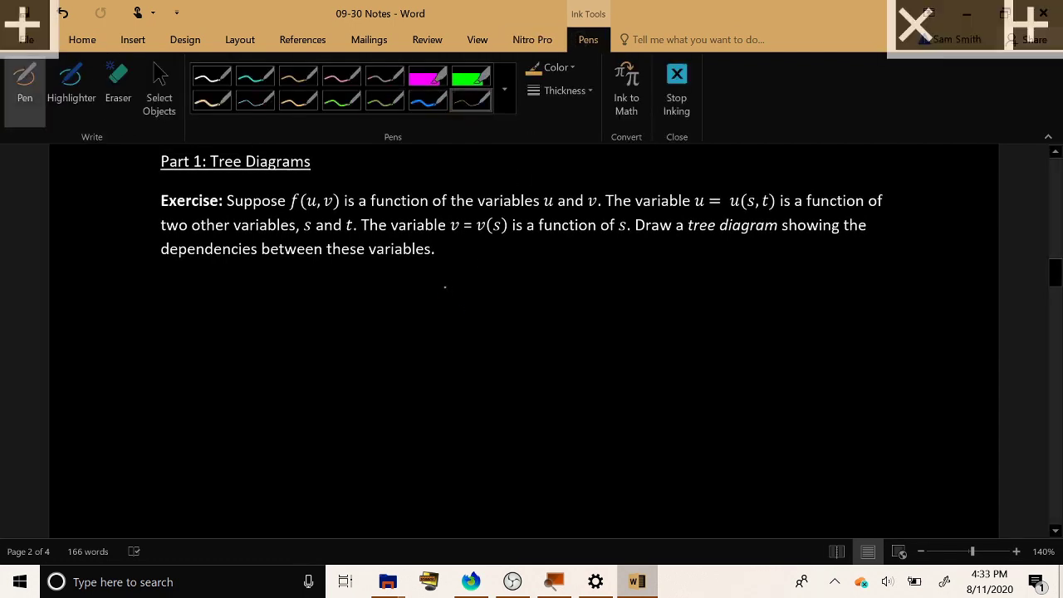
{"action": "mouse_move", "coordinate": [463, 278]}
{"action": "left_mouse_down"}
{"action": "mouse_move", "coordinate": [444, 324]}
{"action": "mouse_move", "coordinate": [496, 321]}
{"action": "left_mouse_up"}
{"action": "mouse_move", "coordinate": [506, 319]}
{"action": "left_mouse_down"}
{"action": "mouse_move", "coordinate": [504, 329]}
{"action": "mouse_move", "coordinate": [521, 304]}
{"action": "left_mouse_up"}
{"action": "left_click_drag", "start_coordinate": [532, 286], "coordinate": [538, 314]}
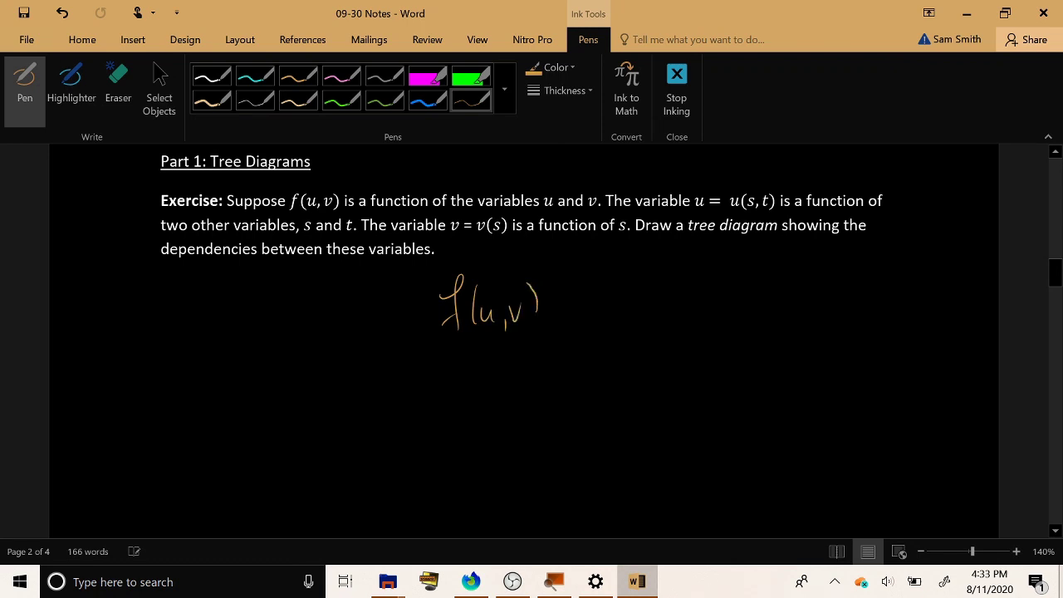
{"action": "left_click_drag", "start_coordinate": [447, 320], "coordinate": [465, 314]}
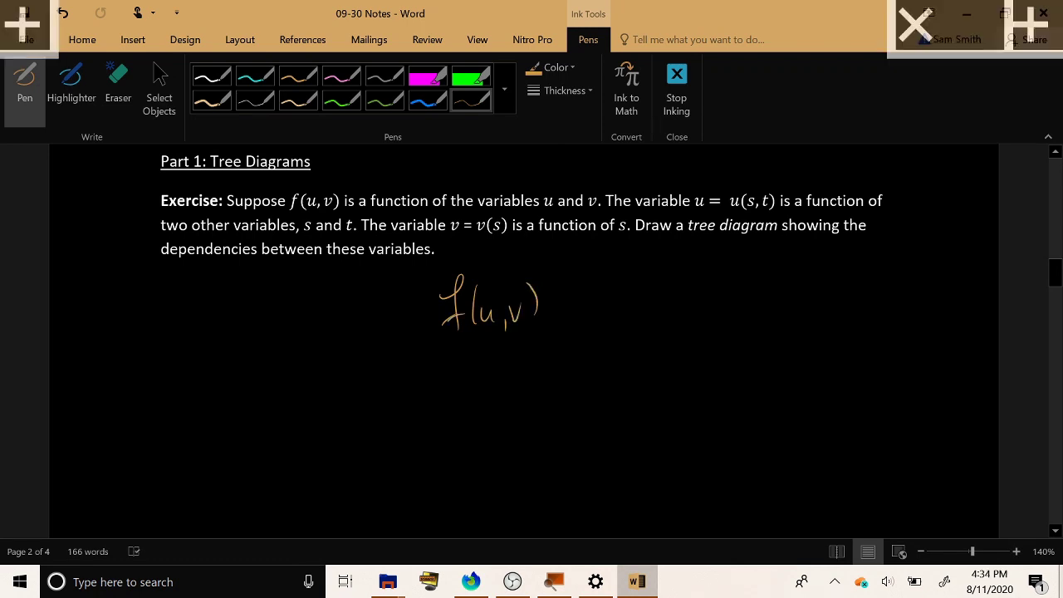
Draw two branches down from f(u,v), labelled u(s,t) and v
{"action": "left_click_drag", "start_coordinate": [449, 353], "coordinate": [399, 421]}
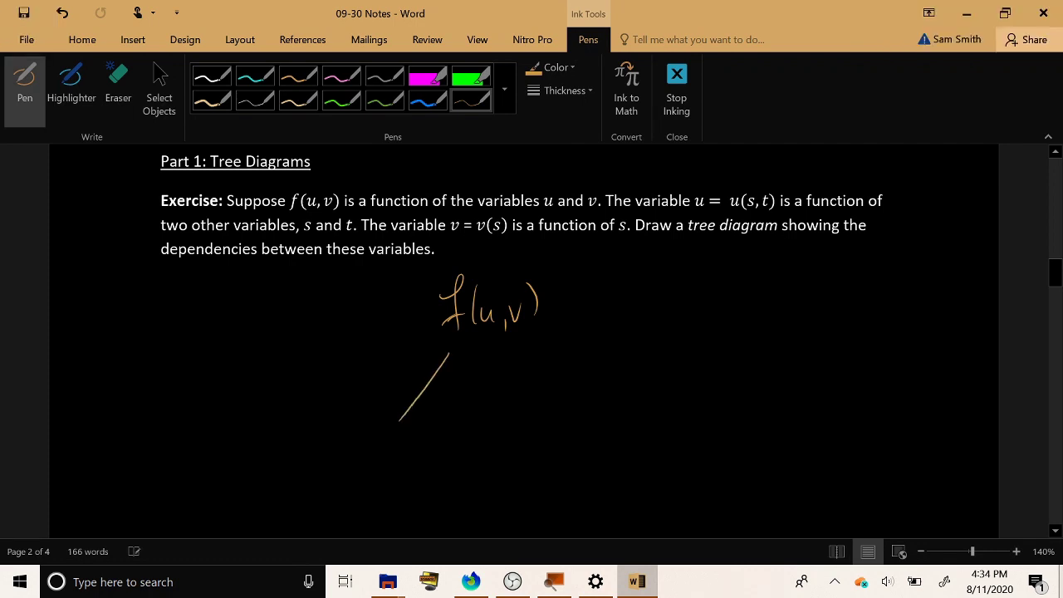
{"action": "left_click_drag", "start_coordinate": [547, 352], "coordinate": [575, 427]}
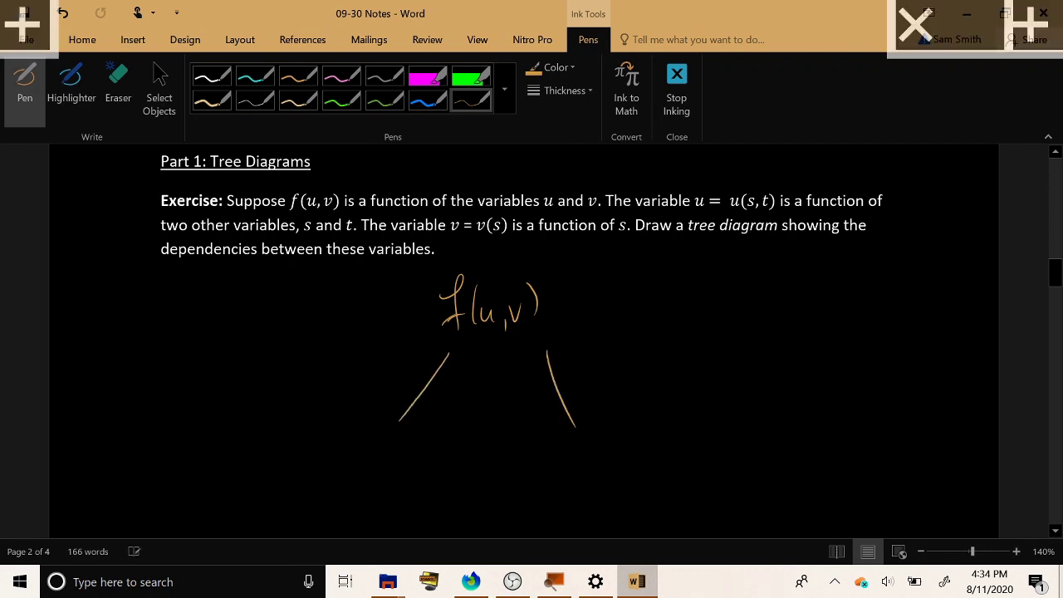
{"action": "left_click_drag", "start_coordinate": [328, 455], "coordinate": [346, 467]}
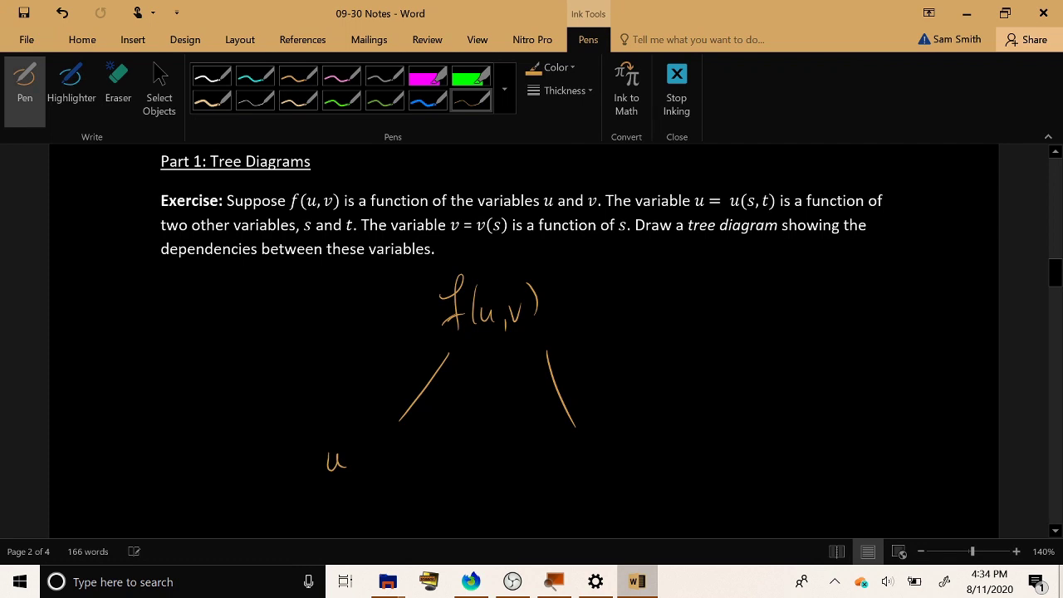
{"action": "left_click_drag", "start_coordinate": [579, 451], "coordinate": [599, 444]}
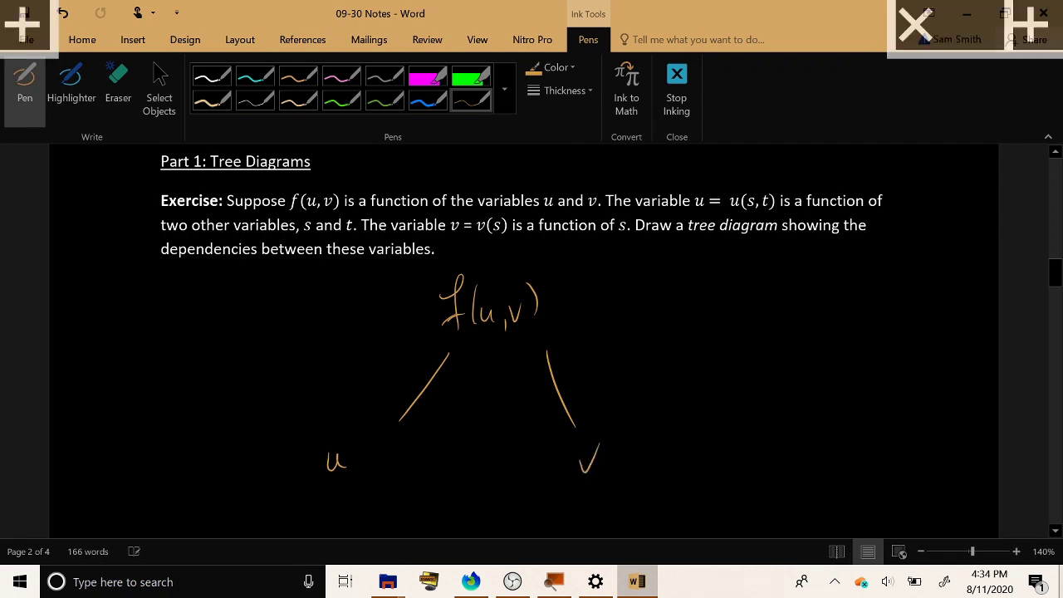
{"action": "mouse_move", "coordinate": [367, 443]}
{"action": "left_mouse_down"}
{"action": "mouse_move", "coordinate": [363, 470]}
{"action": "mouse_move", "coordinate": [420, 470]}
{"action": "left_mouse_up"}
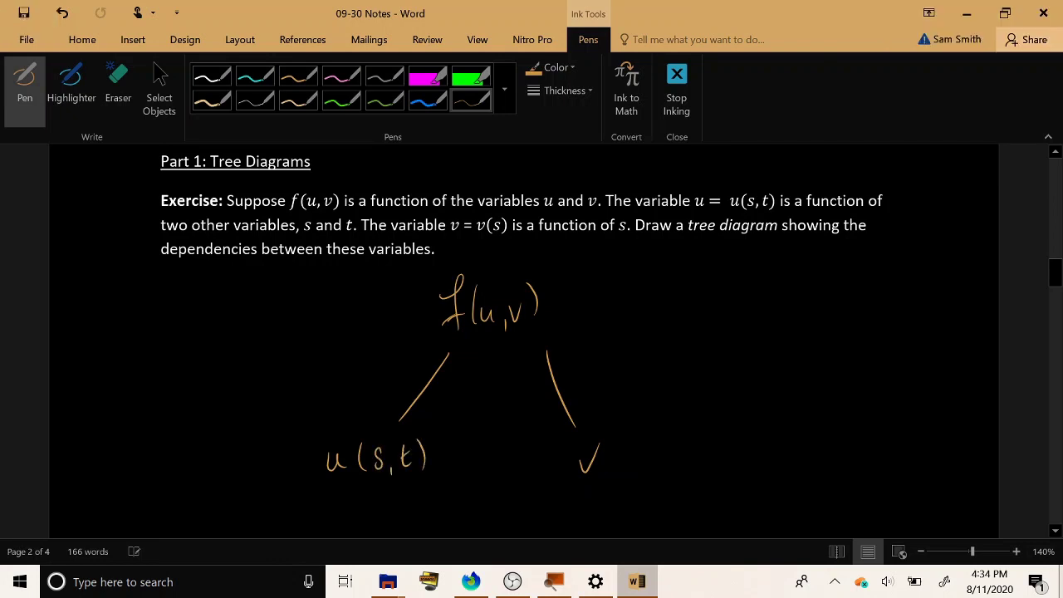
Branch u(s,t) down to s and t, and complete v(s) on the right
{"action": "scroll", "coordinate": [532, 332], "scroll_direction": "down", "scroll_amount": 1}
{"action": "scroll", "coordinate": [531, 332], "scroll_direction": "down", "scroll_amount": 1}
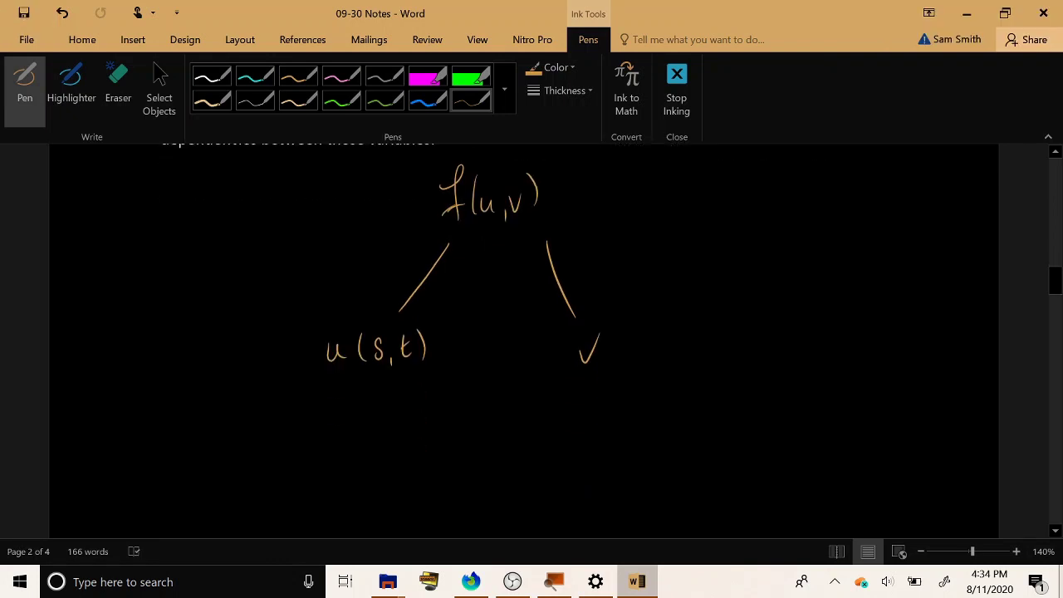
{"action": "left_click_drag", "start_coordinate": [360, 385], "coordinate": [306, 473]}
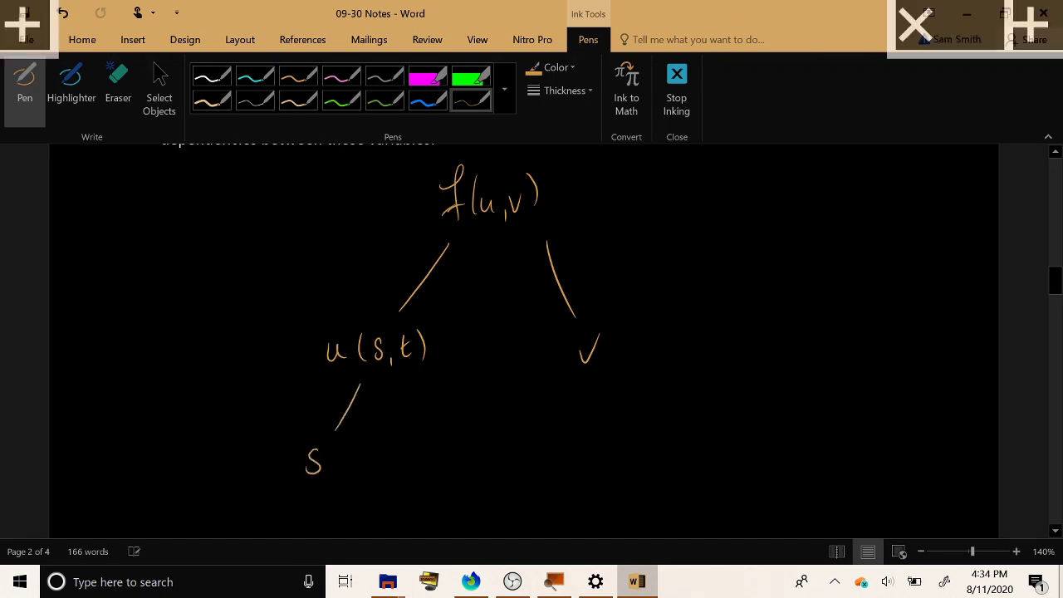
{"action": "left_click_drag", "start_coordinate": [416, 383], "coordinate": [468, 464]}
{"action": "left_click_drag", "start_coordinate": [448, 452], "coordinate": [468, 449]}
{"action": "mouse_move", "coordinate": [620, 334]}
{"action": "left_mouse_down"}
{"action": "mouse_move", "coordinate": [617, 359]}
{"action": "mouse_move", "coordinate": [653, 368]}
{"action": "mouse_move", "coordinate": [617, 437]}
{"action": "mouse_move", "coordinate": [611, 487]}
{"action": "left_mouse_up"}
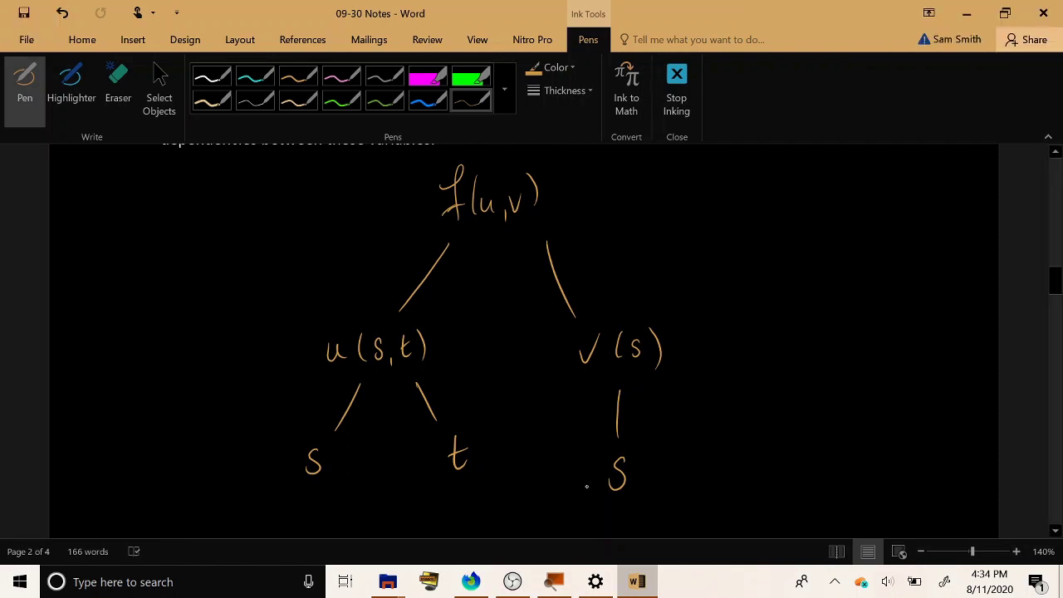
{"action": "scroll", "coordinate": [583, 498], "scroll_direction": "up", "scroll_amount": 1}
{"action": "scroll", "coordinate": [583, 498], "scroll_direction": "down", "scroll_amount": 1}
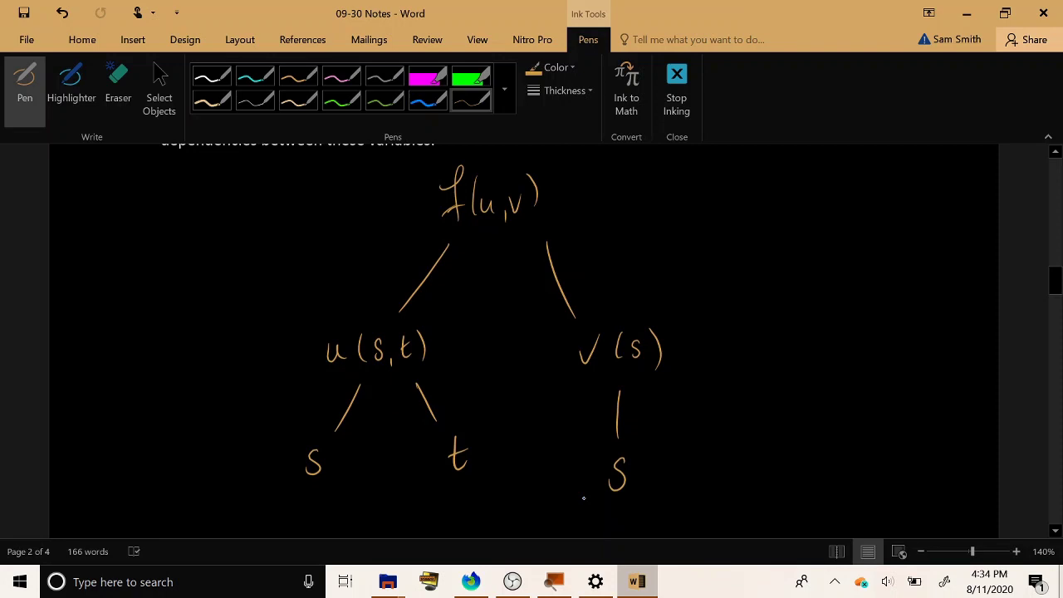
Switch to the blue pen and label the top branches ∂f/∂u and ∂f/∂v
{"action": "scroll", "coordinate": [582, 499], "scroll_direction": "up", "scroll_amount": 1}
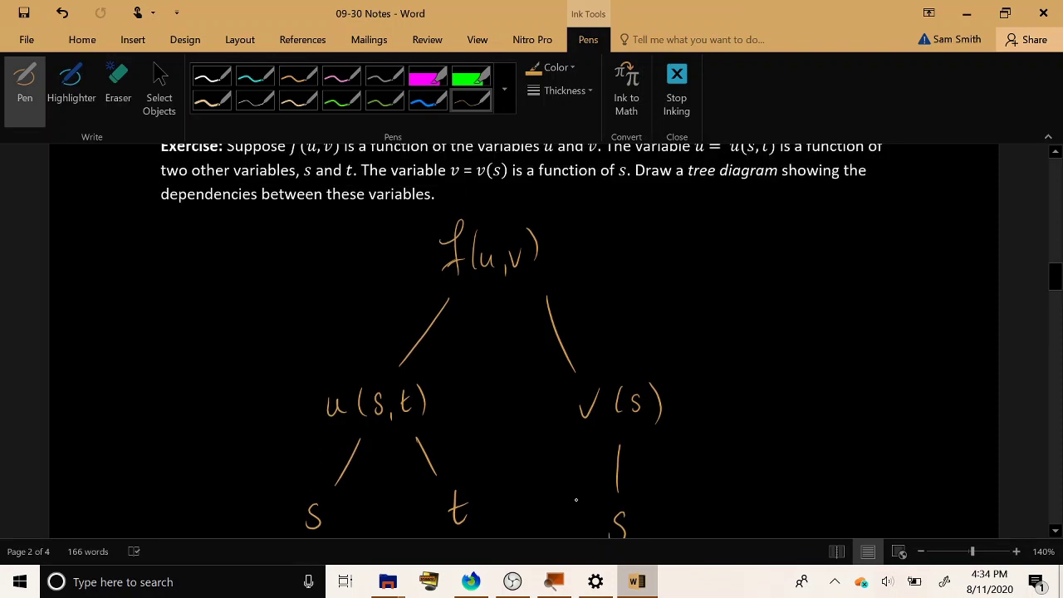
{"action": "left_click", "coordinate": [504, 89]}
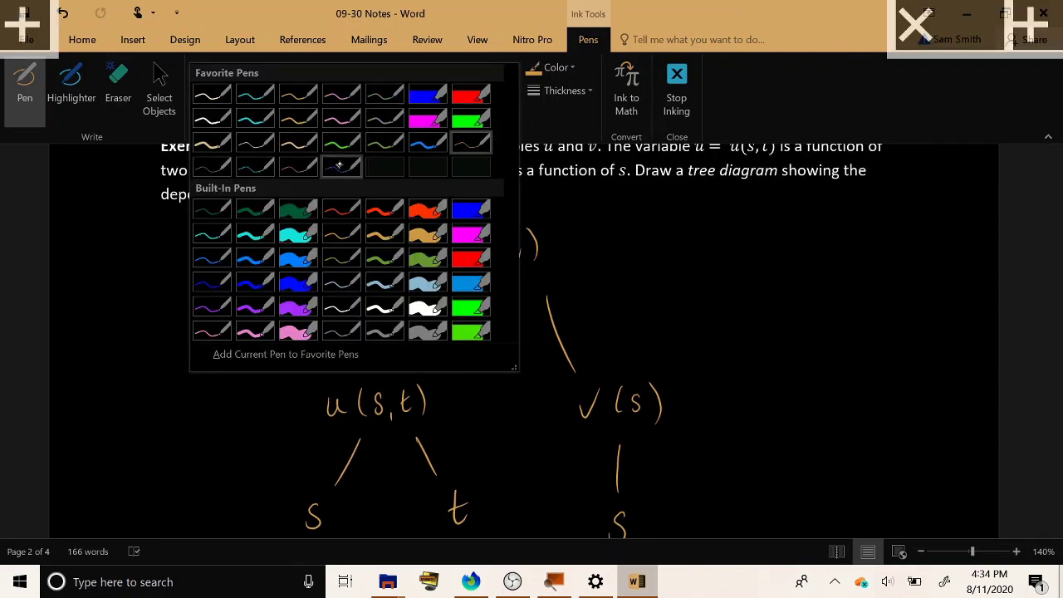
{"action": "left_click", "coordinate": [343, 167]}
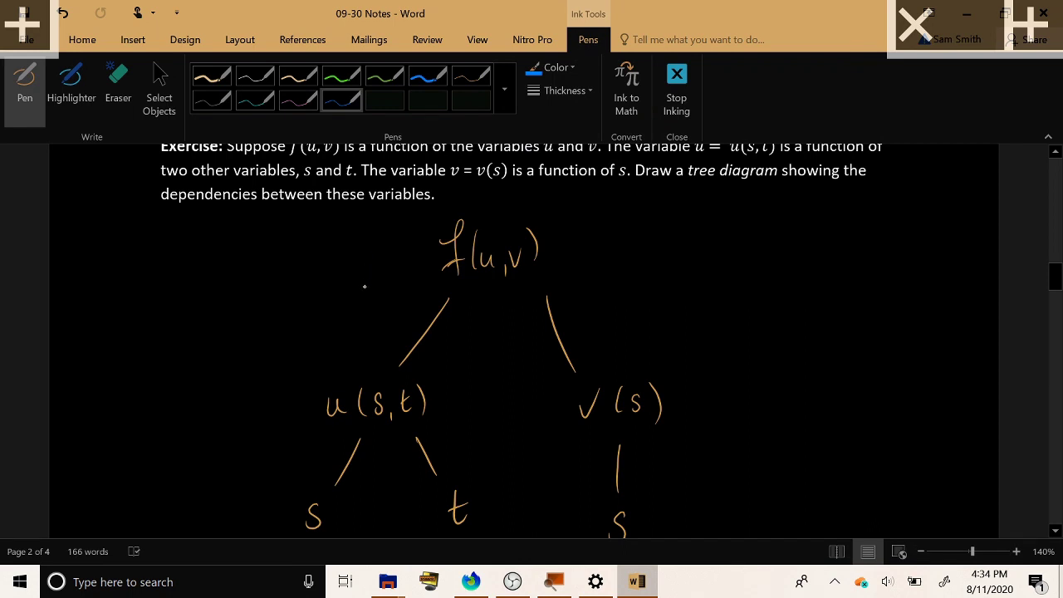
{"action": "mouse_move", "coordinate": [358, 281]}
{"action": "left_mouse_down"}
{"action": "mouse_move", "coordinate": [353, 267]}
{"action": "mouse_move", "coordinate": [359, 288]}
{"action": "mouse_move", "coordinate": [384, 269]}
{"action": "mouse_move", "coordinate": [384, 288]}
{"action": "left_mouse_up"}
{"action": "mouse_move", "coordinate": [370, 325]}
{"action": "left_mouse_down"}
{"action": "mouse_move", "coordinate": [371, 307]}
{"action": "mouse_move", "coordinate": [395, 328]}
{"action": "left_mouse_up"}
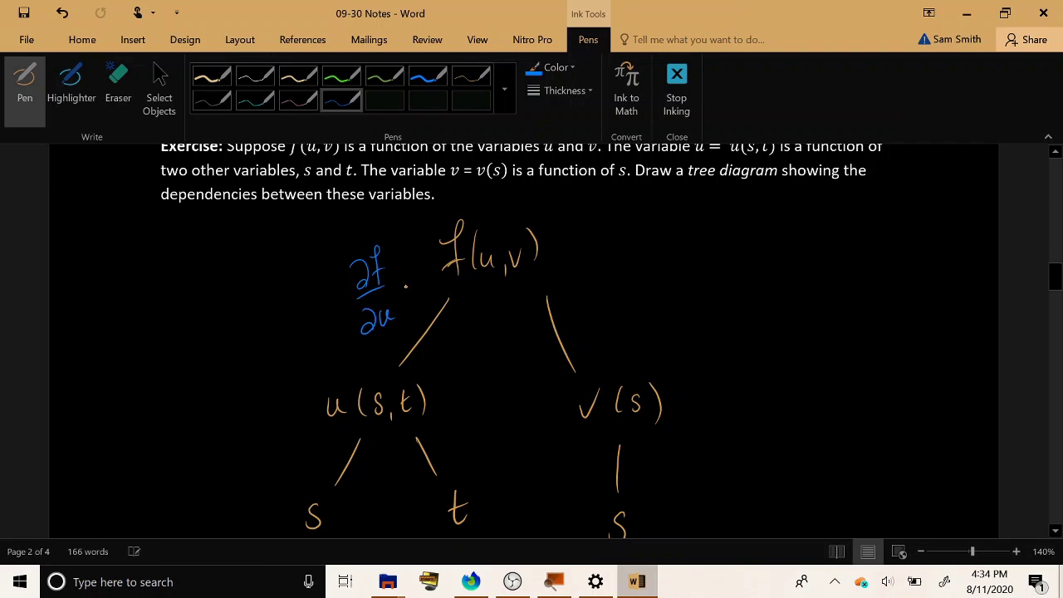
{"action": "left_click", "coordinate": [801, 581]}
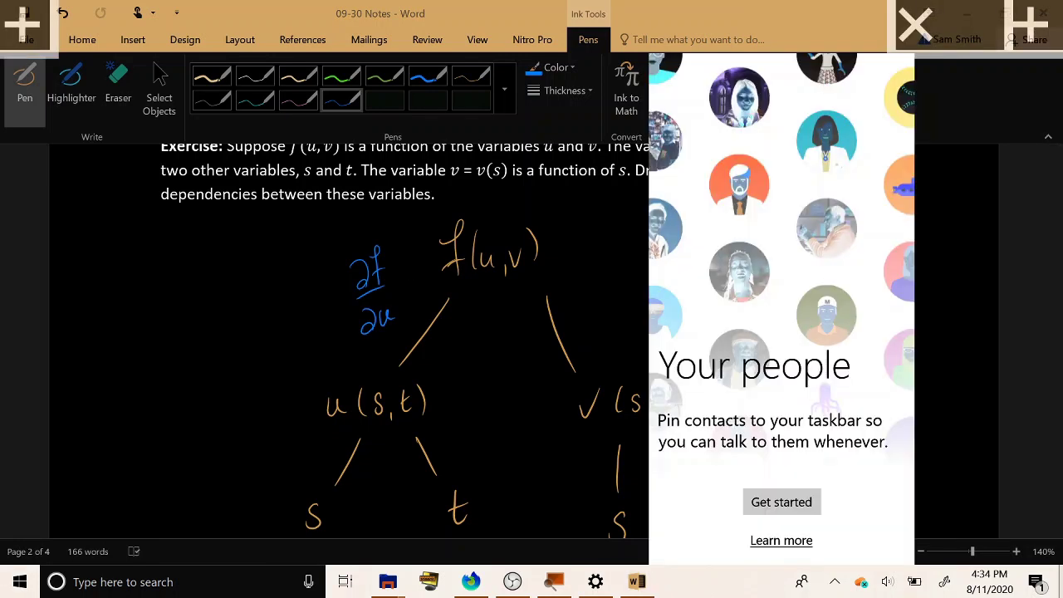
{"action": "key", "text": "Escape"}
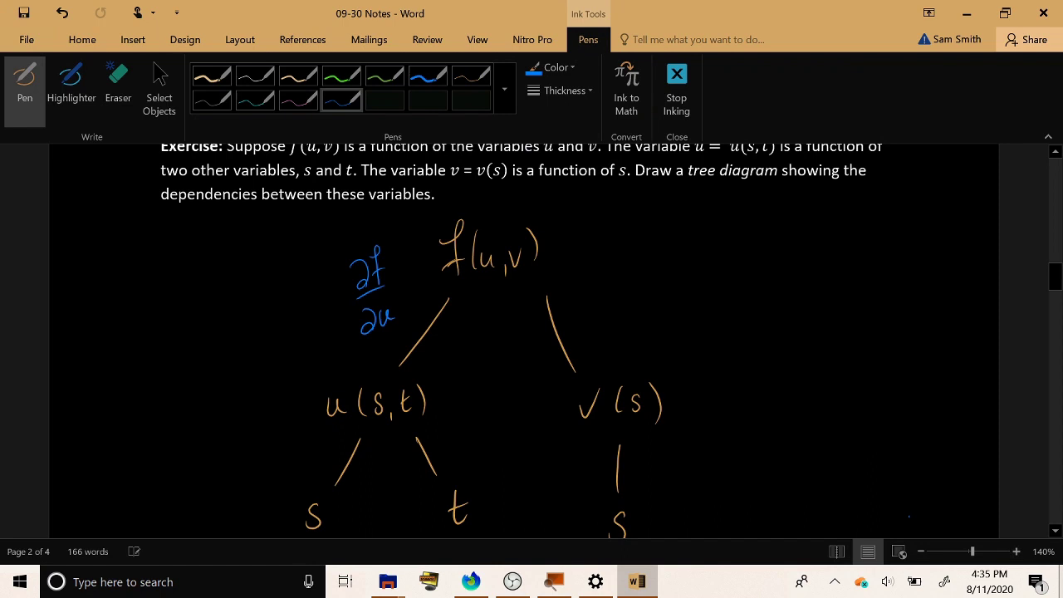
{"action": "mouse_move", "coordinate": [601, 293]}
{"action": "left_mouse_down"}
{"action": "mouse_move", "coordinate": [593, 299]}
{"action": "mouse_move", "coordinate": [607, 275]}
{"action": "mouse_move", "coordinate": [612, 299]}
{"action": "mouse_move", "coordinate": [622, 286]}
{"action": "left_mouse_up"}
{"action": "mouse_move", "coordinate": [584, 317]}
{"action": "left_mouse_down"}
{"action": "mouse_move", "coordinate": [629, 310]}
{"action": "mouse_move", "coordinate": [601, 348]}
{"action": "mouse_move", "coordinate": [593, 326]}
{"action": "mouse_move", "coordinate": [624, 319]}
{"action": "left_mouse_up"}
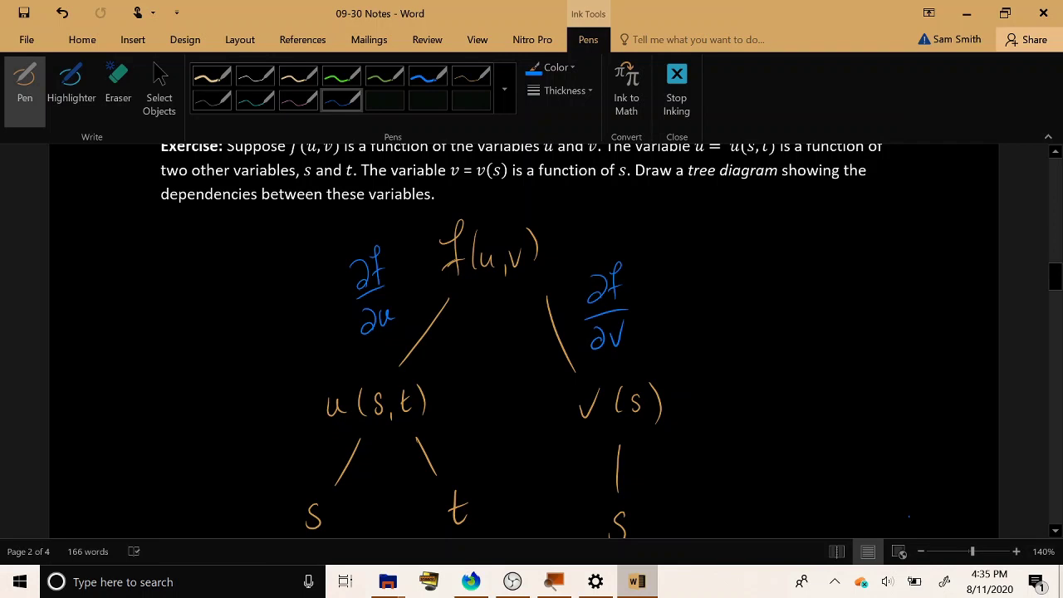
Label the lower branches ∂u/∂s, ∂u/∂t and dv/ds in blue
{"action": "scroll", "coordinate": [523, 341], "scroll_direction": "down", "scroll_amount": 1}
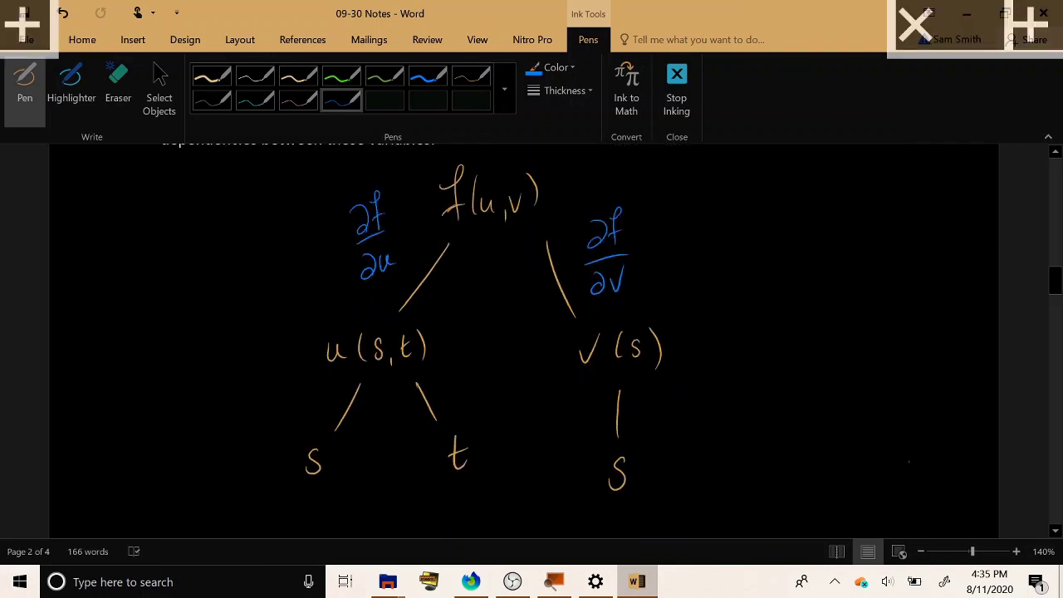
{"action": "mouse_move", "coordinate": [280, 395]}
{"action": "left_mouse_down"}
{"action": "mouse_move", "coordinate": [296, 378]}
{"action": "mouse_move", "coordinate": [301, 426]}
{"action": "left_mouse_up"}
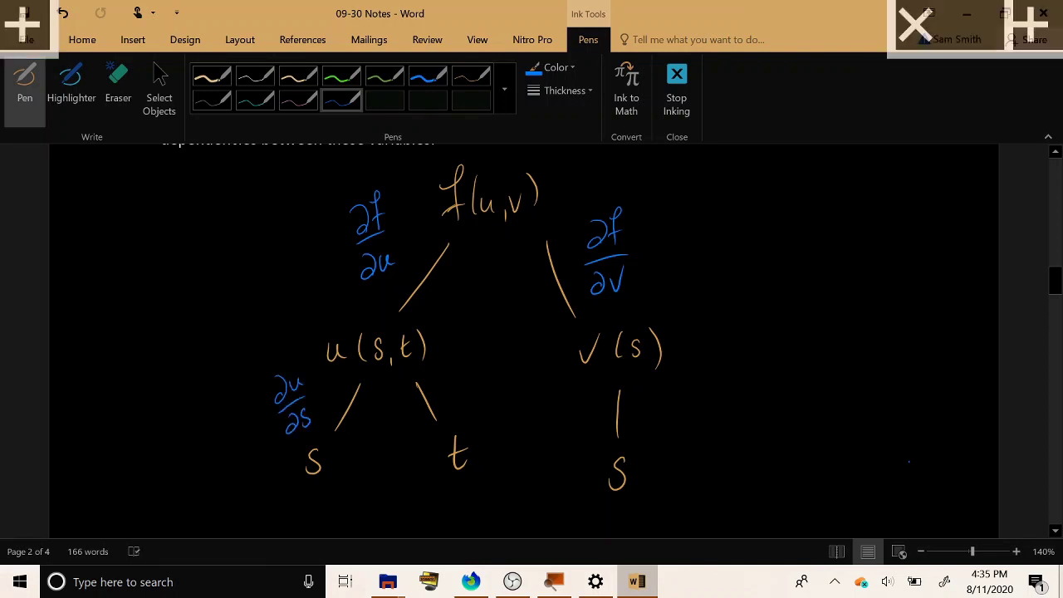
{"action": "mouse_move", "coordinate": [452, 352]}
{"action": "left_mouse_down"}
{"action": "mouse_move", "coordinate": [444, 367]}
{"action": "mouse_move", "coordinate": [471, 362]}
{"action": "mouse_move", "coordinate": [456, 408]}
{"action": "mouse_move", "coordinate": [480, 411]}
{"action": "left_mouse_up"}
{"action": "left_click_drag", "start_coordinate": [469, 400], "coordinate": [487, 397]}
{"action": "mouse_move", "coordinate": [655, 397]}
{"action": "left_mouse_down"}
{"action": "mouse_move", "coordinate": [647, 406]}
{"action": "mouse_move", "coordinate": [662, 382]}
{"action": "mouse_move", "coordinate": [677, 397]}
{"action": "left_mouse_up"}
{"action": "mouse_move", "coordinate": [643, 422]}
{"action": "left_mouse_down"}
{"action": "mouse_move", "coordinate": [675, 417]}
{"action": "mouse_move", "coordinate": [646, 450]}
{"action": "mouse_move", "coordinate": [657, 451]}
{"action": "left_mouse_up"}
{"action": "left_click_drag", "start_coordinate": [672, 436], "coordinate": [663, 449]}
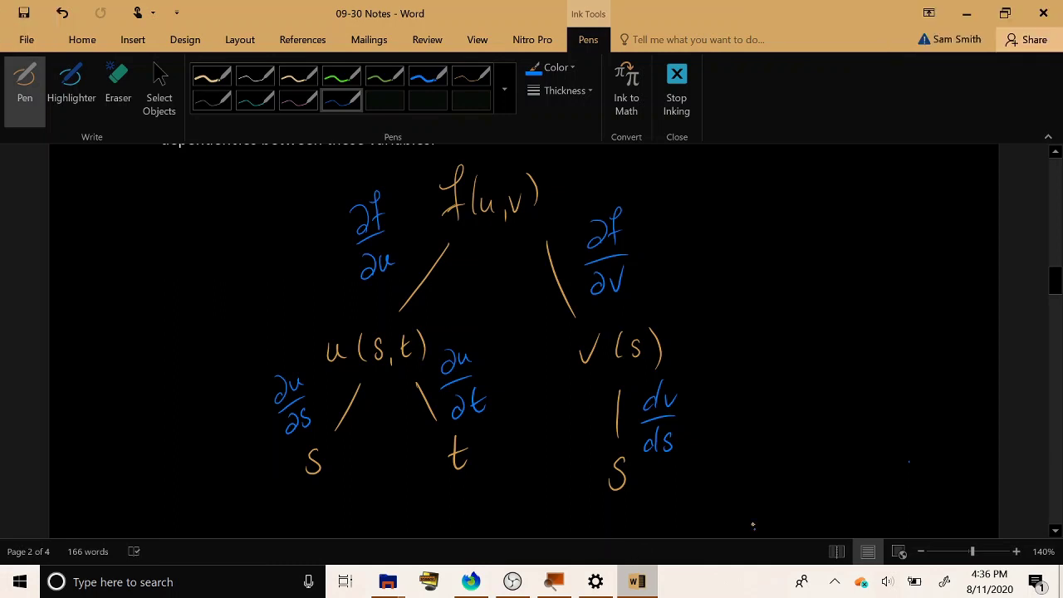
{"action": "scroll", "coordinate": [779, 393], "scroll_direction": "down", "scroll_amount": 1}
{"action": "scroll", "coordinate": [731, 316], "scroll_direction": "up", "scroll_amount": 1}
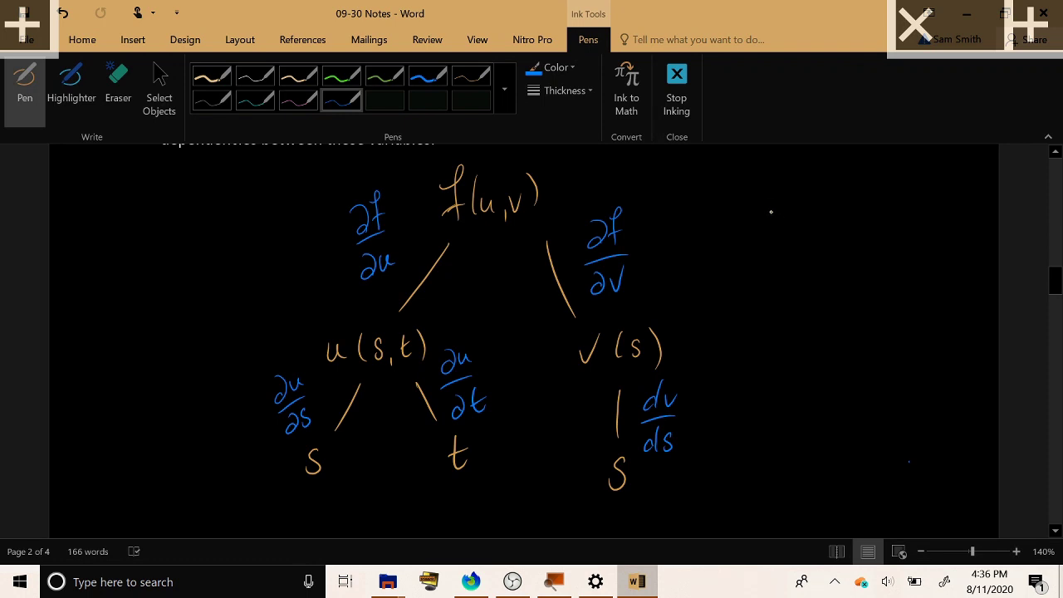
Handwrite ∂f/∂s = ? to the right of the tree diagram
{"action": "mouse_move", "coordinate": [784, 189]}
{"action": "left_mouse_down"}
{"action": "mouse_move", "coordinate": [785, 210]}
{"action": "mouse_move", "coordinate": [808, 173]}
{"action": "mouse_move", "coordinate": [799, 221]}
{"action": "left_mouse_up"}
{"action": "left_click_drag", "start_coordinate": [794, 204], "coordinate": [811, 202]}
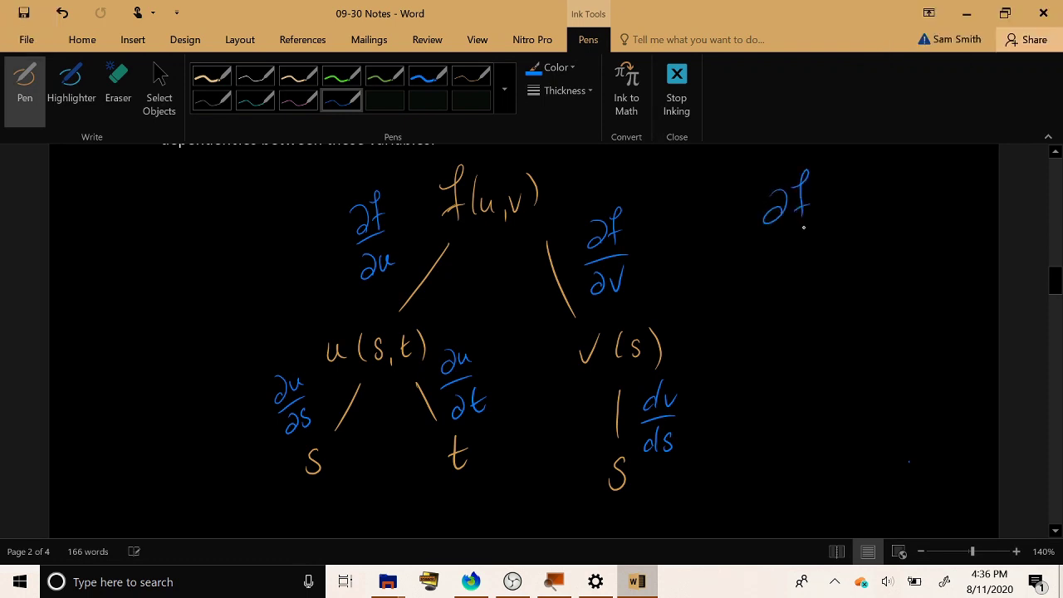
{"action": "left_click_drag", "start_coordinate": [759, 241], "coordinate": [813, 229]}
{"action": "mouse_move", "coordinate": [764, 282]}
{"action": "left_mouse_down"}
{"action": "mouse_move", "coordinate": [785, 260]}
{"action": "mouse_move", "coordinate": [789, 286]}
{"action": "left_mouse_up"}
{"action": "left_click_drag", "start_coordinate": [845, 219], "coordinate": [859, 216]}
{"action": "left_click_drag", "start_coordinate": [844, 230], "coordinate": [890, 208]}
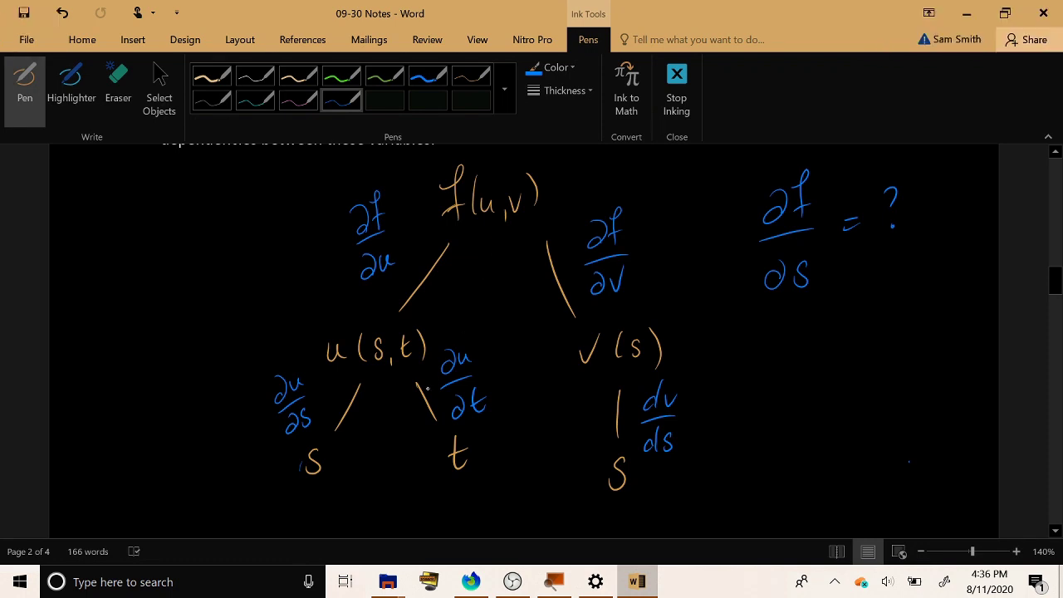
Erase the messy lower-left s, then handwrite ∂f/∂t = ? in blue below ∂f/∂s
{"action": "left_click", "coordinate": [118, 83]}
{"action": "mouse_move", "coordinate": [287, 494]}
{"action": "left_mouse_down"}
{"action": "mouse_move", "coordinate": [321, 459]}
{"action": "mouse_move", "coordinate": [319, 475]}
{"action": "left_mouse_up"}
{"action": "left_click", "coordinate": [471, 75]}
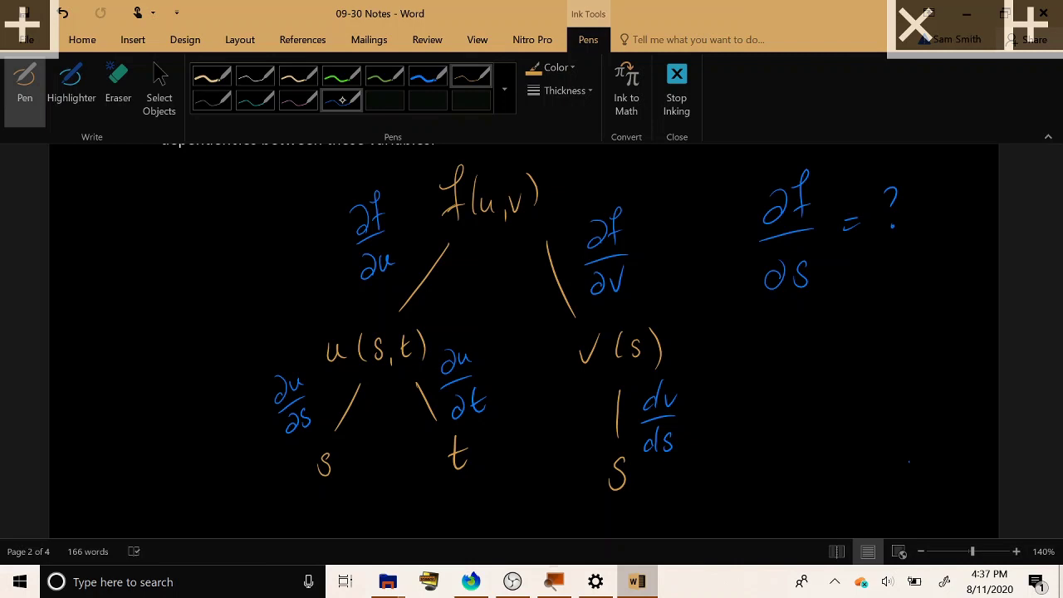
{"action": "left_click", "coordinate": [341, 98]}
{"action": "left_click_drag", "start_coordinate": [779, 329], "coordinate": [821, 363]}
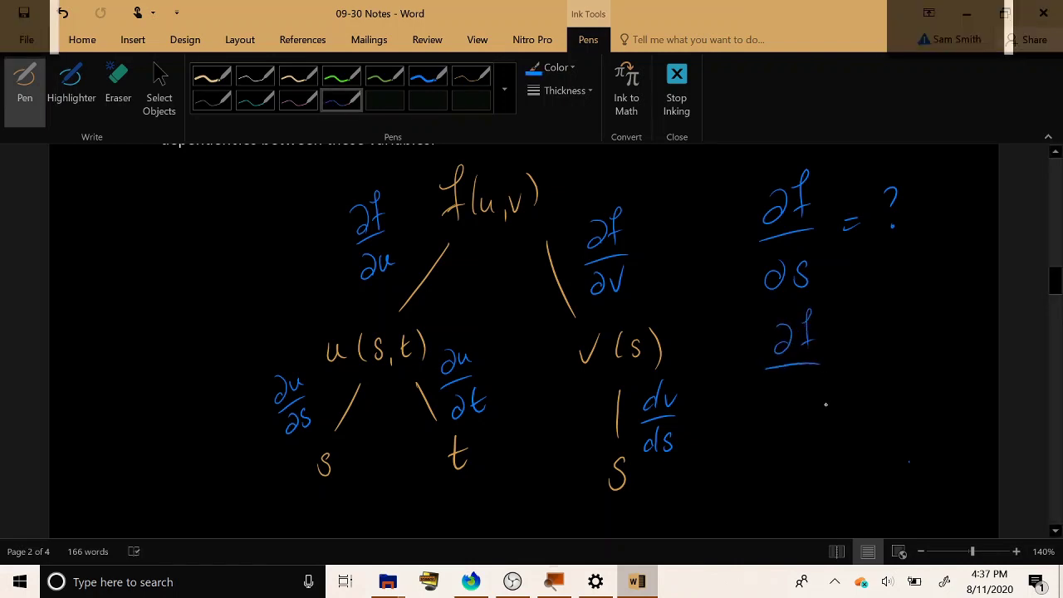
{"action": "mouse_move", "coordinate": [796, 402]}
{"action": "left_mouse_down"}
{"action": "mouse_move", "coordinate": [788, 413]}
{"action": "mouse_move", "coordinate": [826, 425]}
{"action": "mouse_move", "coordinate": [826, 409]}
{"action": "left_mouse_up"}
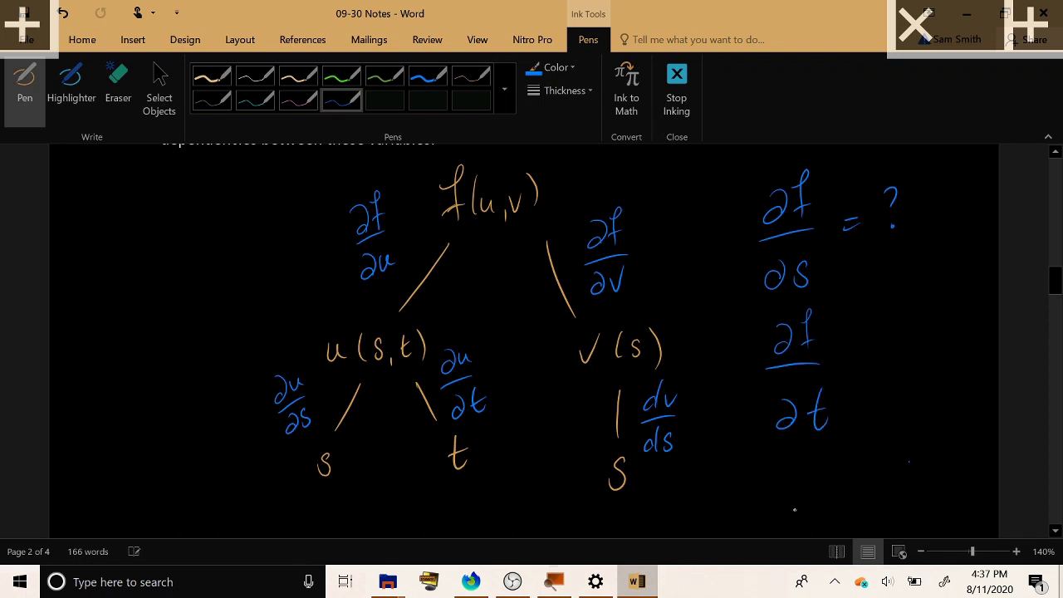
{"action": "left_click_drag", "start_coordinate": [896, 331], "coordinate": [901, 350]}
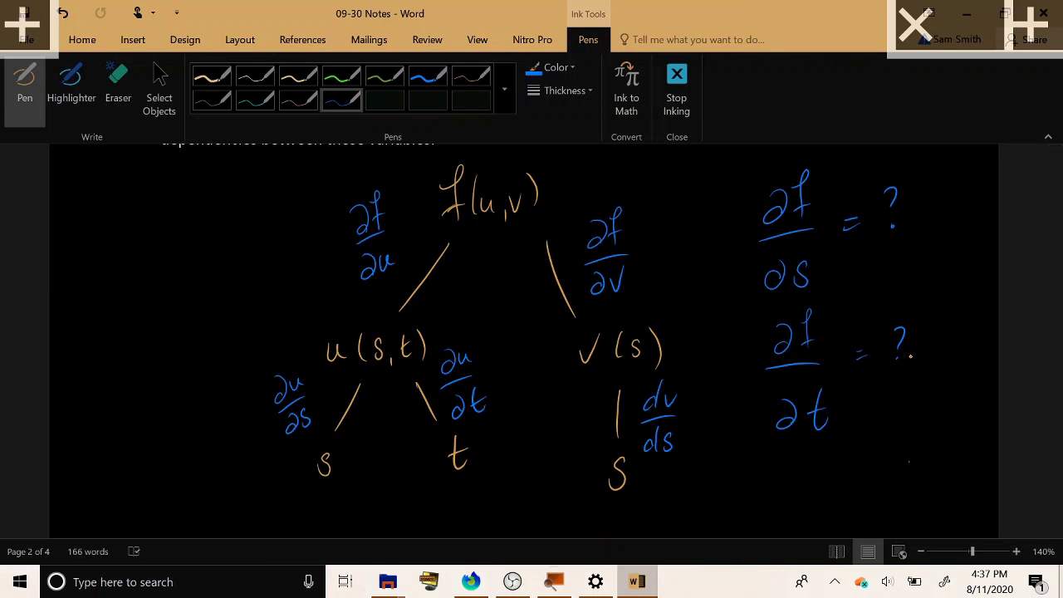
Scroll to page 3's Part 2: The Chain Rule and select the orange pen
{"action": "scroll", "coordinate": [885, 354], "scroll_direction": "down", "scroll_amount": 10}
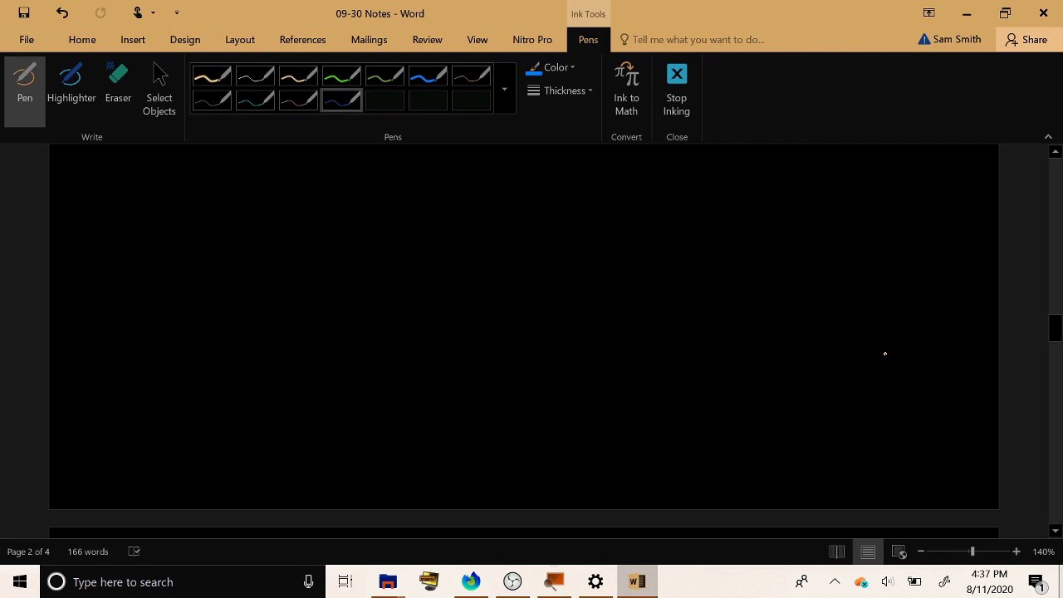
{"action": "scroll", "coordinate": [885, 354], "scroll_direction": "down", "scroll_amount": 8}
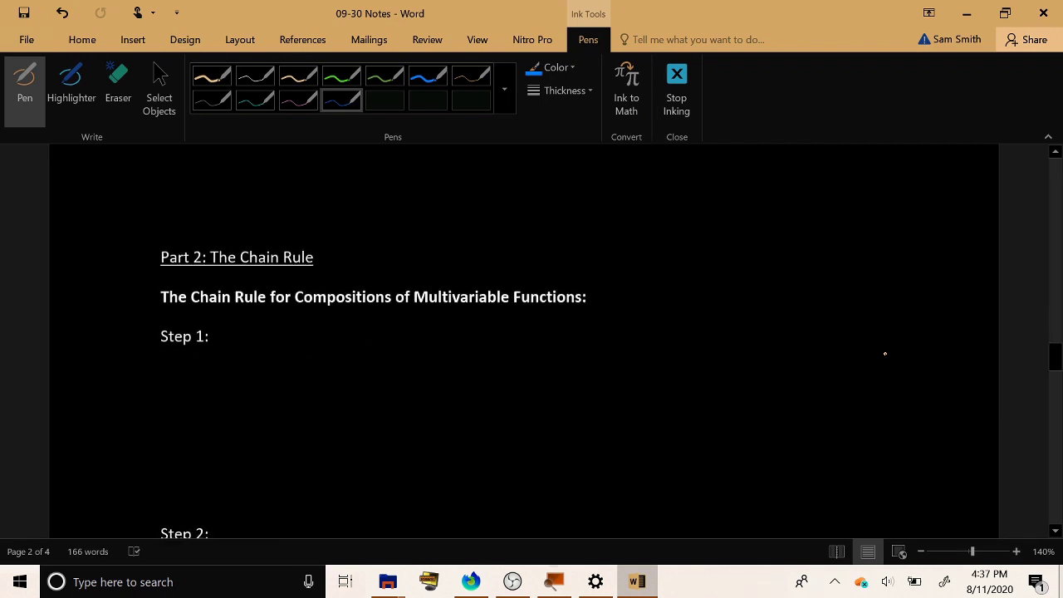
{"action": "scroll", "coordinate": [885, 354], "scroll_direction": "down", "scroll_amount": 2}
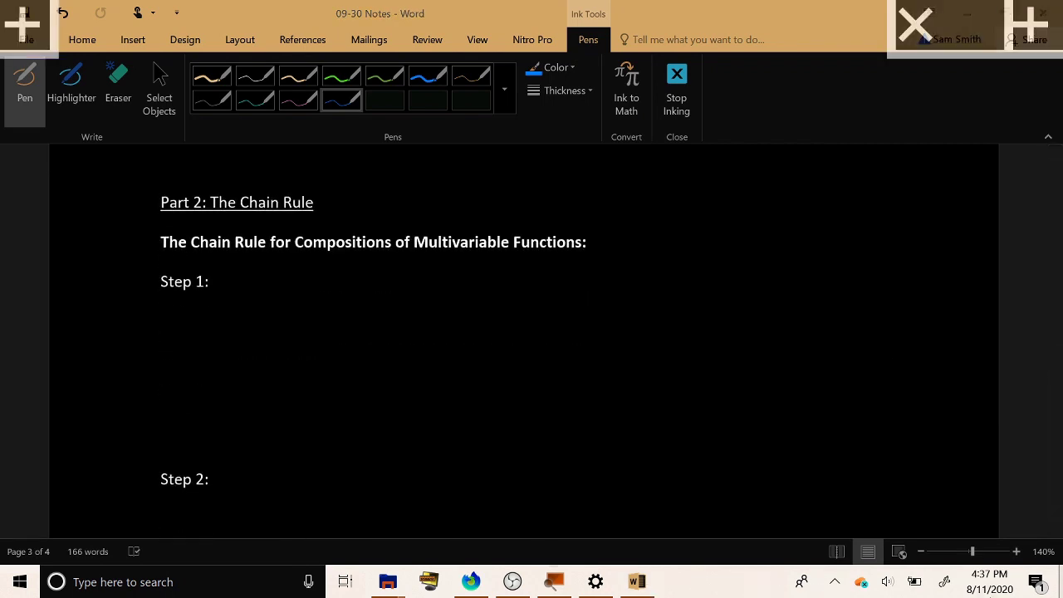
{"action": "left_click", "coordinate": [988, 581]}
{"action": "left_click", "coordinate": [360, 274]}
{"action": "left_click", "coordinate": [481, 75]}
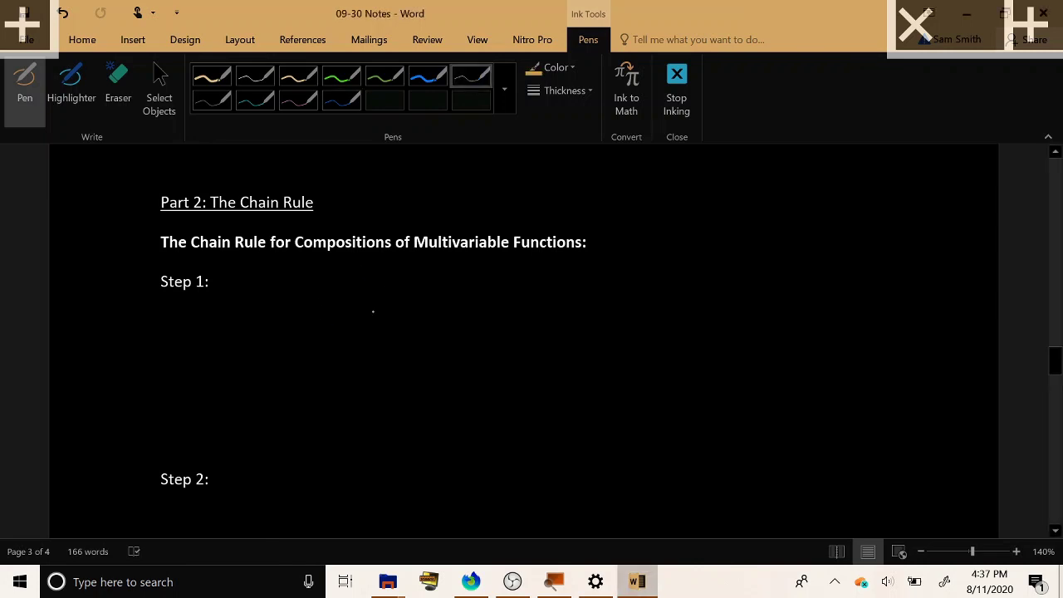
Handwrite 'Create a tree diagram.' in orange beside Step 1
{"action": "mouse_move", "coordinate": [246, 270]}
{"action": "left_mouse_down"}
{"action": "mouse_move", "coordinate": [242, 295]}
{"action": "mouse_move", "coordinate": [266, 280]}
{"action": "mouse_move", "coordinate": [294, 292]}
{"action": "left_mouse_up"}
{"action": "mouse_move", "coordinate": [299, 268]}
{"action": "left_mouse_down"}
{"action": "mouse_move", "coordinate": [297, 293]}
{"action": "mouse_move", "coordinate": [383, 288]}
{"action": "left_mouse_up"}
{"action": "left_click_drag", "start_coordinate": [377, 277], "coordinate": [394, 276]}
{"action": "left_click_drag", "start_coordinate": [394, 282], "coordinate": [426, 289]}
{"action": "mouse_move", "coordinate": [434, 262]}
{"action": "left_mouse_down"}
{"action": "mouse_move", "coordinate": [435, 287]}
{"action": "mouse_move", "coordinate": [463, 287]}
{"action": "mouse_move", "coordinate": [465, 304]}
{"action": "left_mouse_up"}
{"action": "mouse_move", "coordinate": [478, 287]}
{"action": "left_mouse_down"}
{"action": "mouse_move", "coordinate": [486, 276]}
{"action": "mouse_move", "coordinate": [491, 284]}
{"action": "left_mouse_up"}
{"action": "mouse_move", "coordinate": [500, 272]}
{"action": "left_mouse_down"}
{"action": "mouse_move", "coordinate": [502, 286]}
{"action": "mouse_move", "coordinate": [518, 283]}
{"action": "left_mouse_up"}
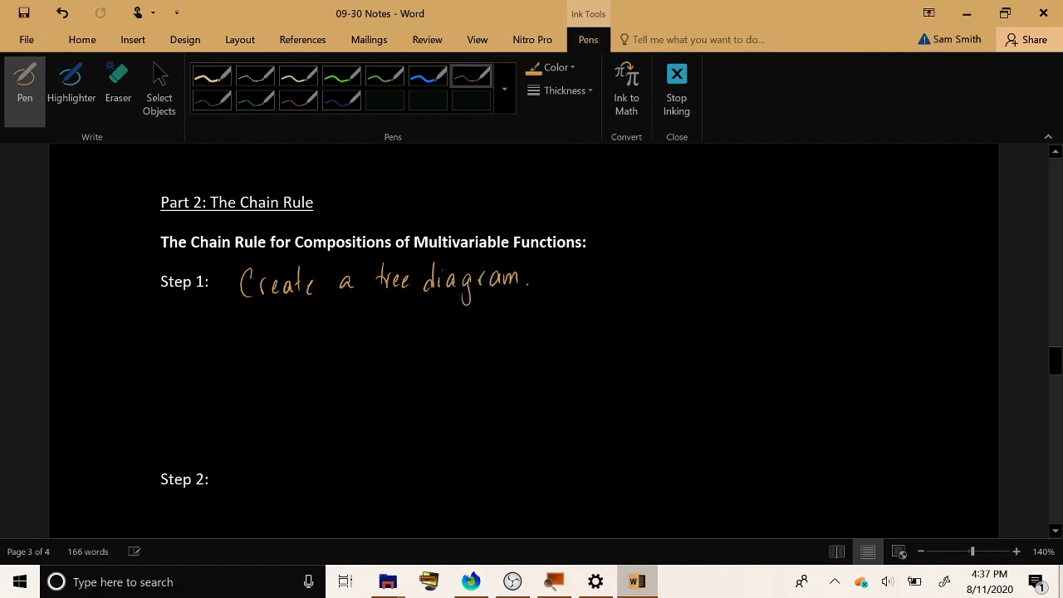
Replace the capital C with a lowercase c so it reads 'create'
{"action": "left_click", "coordinate": [245, 282]}
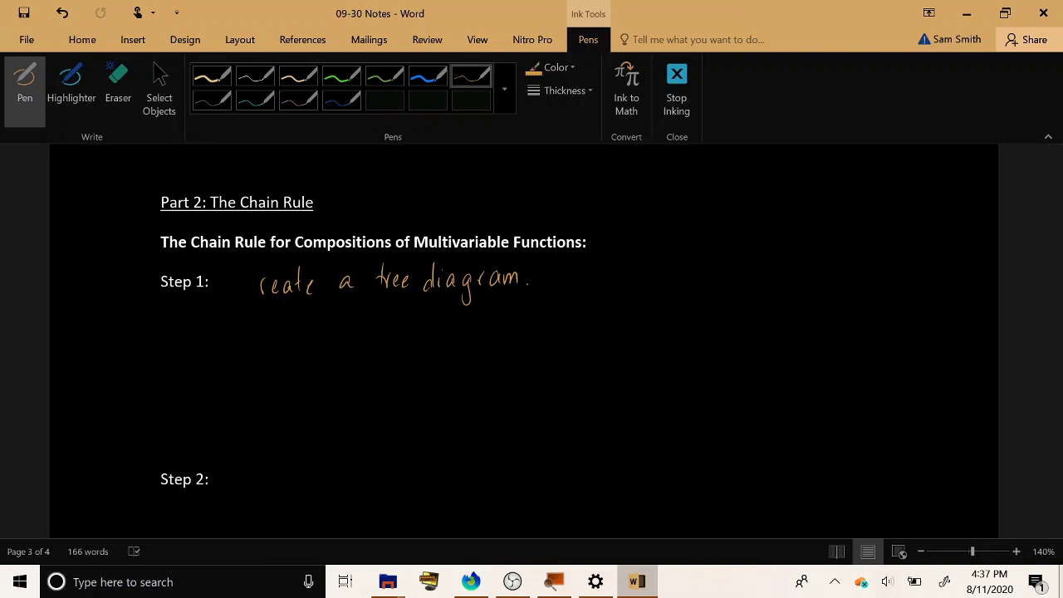
{"action": "left_click_drag", "start_coordinate": [256, 284], "coordinate": [256, 297]}
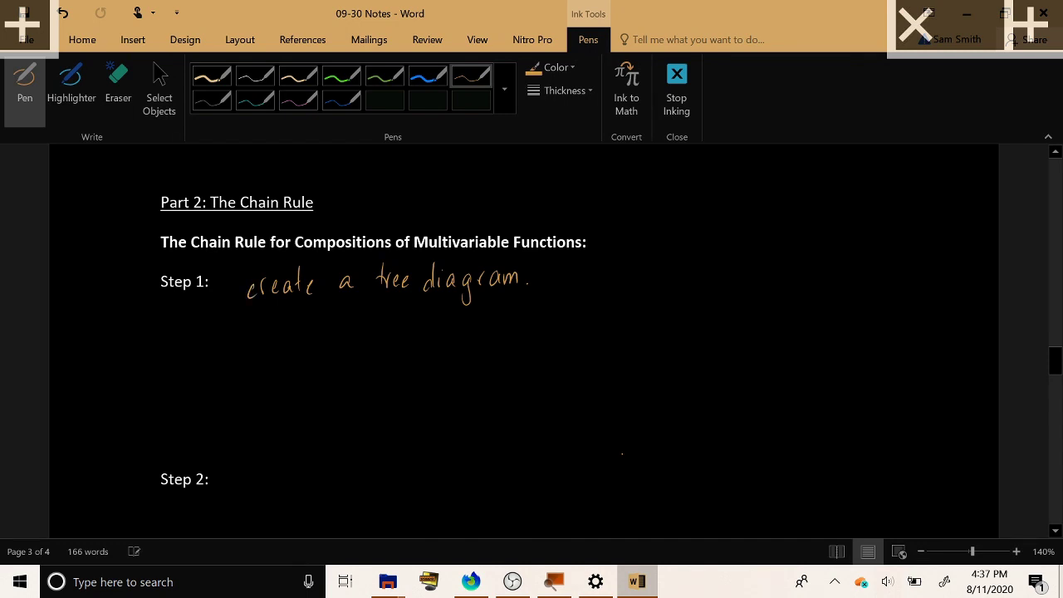
{"action": "scroll", "coordinate": [524, 333], "scroll_direction": "down", "scroll_amount": 3}
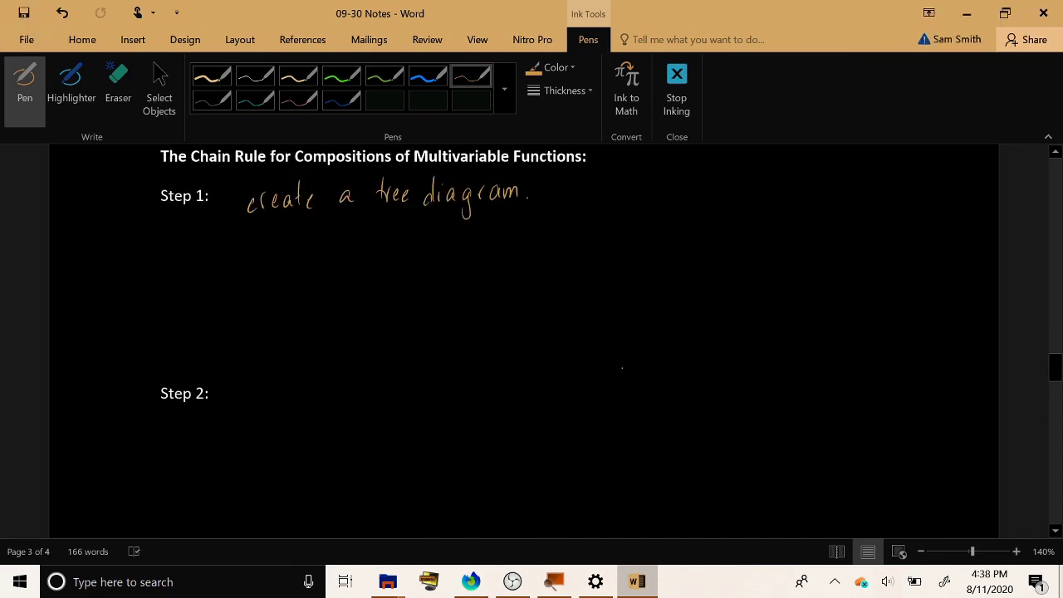
{"action": "scroll", "coordinate": [523, 332], "scroll_direction": "up", "scroll_amount": 1}
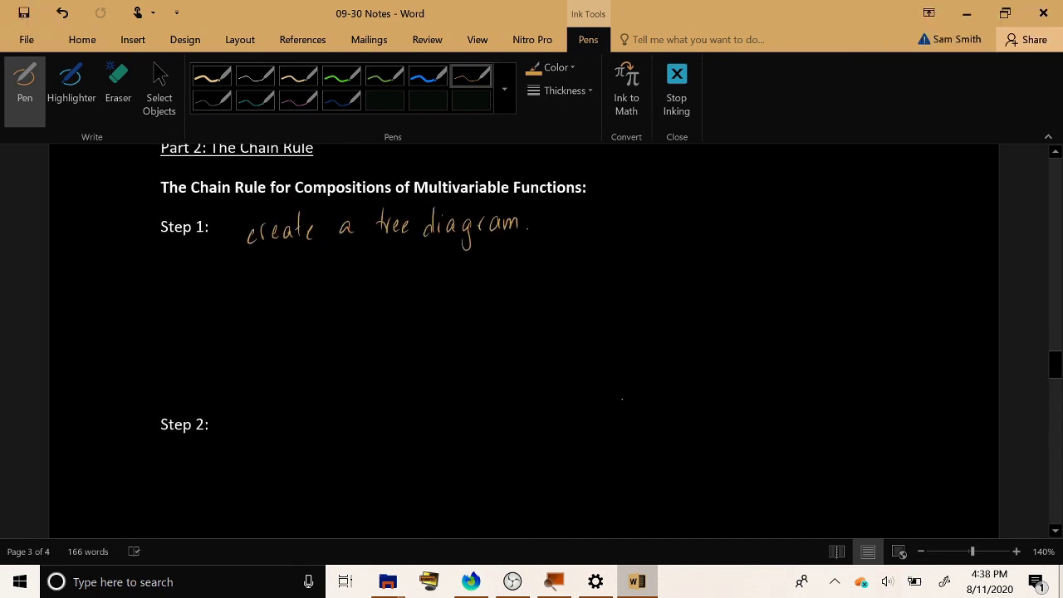
{"action": "scroll", "coordinate": [523, 333], "scroll_direction": "down", "scroll_amount": 1}
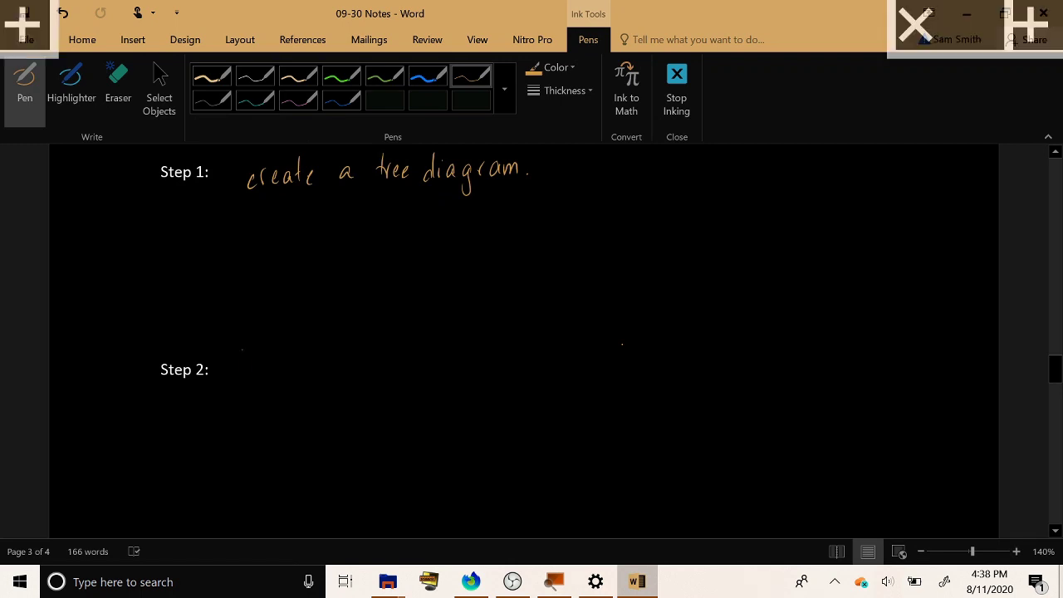
Handwrite 'Find all Paths from top variable in your' on the Step 2 line
{"action": "mouse_move", "coordinate": [244, 347]}
{"action": "left_mouse_down"}
{"action": "mouse_move", "coordinate": [246, 376]}
{"action": "mouse_move", "coordinate": [326, 362]}
{"action": "left_mouse_up"}
{"action": "mouse_move", "coordinate": [331, 335]}
{"action": "left_mouse_down"}
{"action": "mouse_move", "coordinate": [331, 357]}
{"action": "mouse_move", "coordinate": [357, 346]}
{"action": "mouse_move", "coordinate": [358, 361]}
{"action": "mouse_move", "coordinate": [358, 342]}
{"action": "mouse_move", "coordinate": [376, 359]}
{"action": "left_mouse_up"}
{"action": "mouse_move", "coordinate": [381, 330]}
{"action": "left_mouse_down"}
{"action": "mouse_move", "coordinate": [380, 358]}
{"action": "mouse_move", "coordinate": [400, 350]}
{"action": "left_mouse_up"}
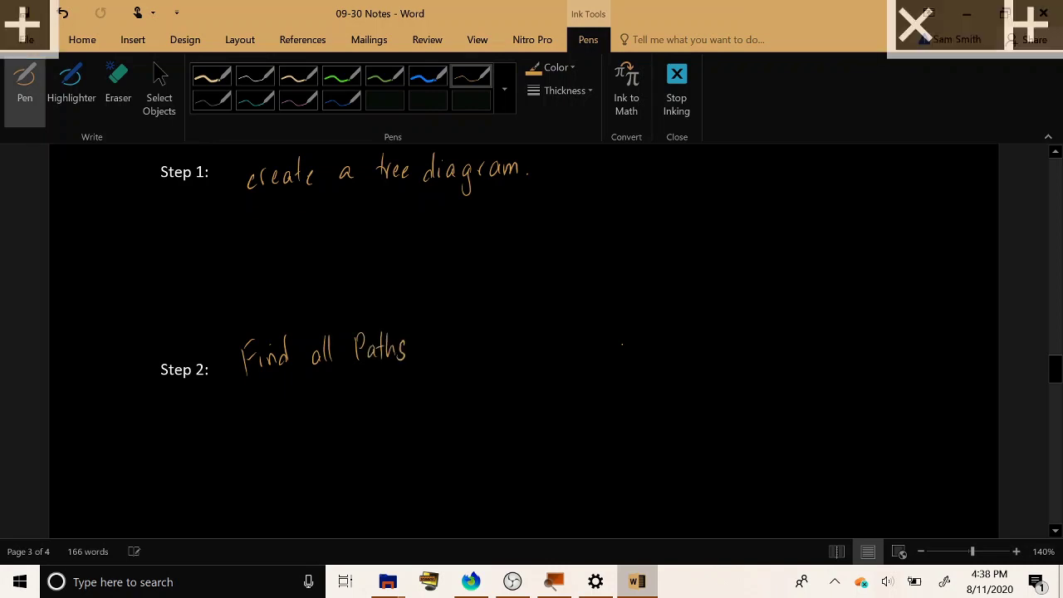
{"action": "mouse_move", "coordinate": [442, 321]}
{"action": "left_mouse_down"}
{"action": "mouse_move", "coordinate": [429, 362]}
{"action": "mouse_move", "coordinate": [505, 362]}
{"action": "mouse_move", "coordinate": [508, 349]}
{"action": "left_mouse_up"}
{"action": "left_click_drag", "start_coordinate": [513, 349], "coordinate": [525, 374]}
{"action": "mouse_move", "coordinate": [523, 345]}
{"action": "left_mouse_down"}
{"action": "mouse_move", "coordinate": [524, 357]}
{"action": "mouse_move", "coordinate": [566, 336]}
{"action": "mouse_move", "coordinate": [577, 355]}
{"action": "mouse_move", "coordinate": [588, 344]}
{"action": "left_mouse_up"}
{"action": "left_click_drag", "start_coordinate": [591, 346], "coordinate": [608, 354]}
{"action": "left_click_drag", "start_coordinate": [615, 326], "coordinate": [622, 354]}
{"action": "mouse_move", "coordinate": [630, 325]}
{"action": "left_mouse_down"}
{"action": "mouse_move", "coordinate": [627, 353]}
{"action": "mouse_move", "coordinate": [717, 369]}
{"action": "mouse_move", "coordinate": [739, 343]}
{"action": "mouse_move", "coordinate": [757, 352]}
{"action": "left_mouse_up"}
{"action": "left_click_drag", "start_coordinate": [762, 352], "coordinate": [774, 335]}
Finish Step 2 on the next line with 'partial to the bottom variable.'
{"action": "left_click_drag", "start_coordinate": [269, 397], "coordinate": [275, 427]}
{"action": "mouse_move", "coordinate": [272, 407]}
{"action": "left_mouse_down"}
{"action": "mouse_move", "coordinate": [281, 398]}
{"action": "mouse_move", "coordinate": [292, 410]}
{"action": "mouse_move", "coordinate": [307, 397]}
{"action": "left_mouse_up"}
{"action": "mouse_move", "coordinate": [314, 379]}
{"action": "left_mouse_down"}
{"action": "mouse_move", "coordinate": [315, 410]}
{"action": "mouse_move", "coordinate": [321, 398]}
{"action": "left_mouse_up"}
{"action": "left_click_drag", "start_coordinate": [324, 400], "coordinate": [323, 408]}
{"action": "left_click_drag", "start_coordinate": [335, 397], "coordinate": [336, 409]}
{"action": "left_click_drag", "start_coordinate": [341, 384], "coordinate": [342, 410]}
{"action": "mouse_move", "coordinate": [384, 379]}
{"action": "left_mouse_down"}
{"action": "mouse_move", "coordinate": [385, 410]}
{"action": "mouse_move", "coordinate": [394, 399]}
{"action": "left_mouse_up"}
{"action": "mouse_move", "coordinate": [414, 379]}
{"action": "left_mouse_down"}
{"action": "mouse_move", "coordinate": [415, 411]}
{"action": "mouse_move", "coordinate": [468, 414]}
{"action": "mouse_move", "coordinate": [487, 402]}
{"action": "left_mouse_up"}
{"action": "left_click_drag", "start_coordinate": [493, 379], "coordinate": [494, 412]}
{"action": "mouse_move", "coordinate": [500, 379]}
{"action": "left_mouse_down"}
{"action": "mouse_move", "coordinate": [500, 412]}
{"action": "mouse_move", "coordinate": [568, 397]}
{"action": "left_mouse_up"}
{"action": "mouse_move", "coordinate": [576, 402]}
{"action": "left_mouse_down"}
{"action": "mouse_move", "coordinate": [579, 416]}
{"action": "mouse_move", "coordinate": [598, 416]}
{"action": "left_mouse_up"}
{"action": "left_click_drag", "start_coordinate": [606, 403], "coordinate": [616, 415]}
{"action": "left_click_drag", "start_coordinate": [619, 377], "coordinate": [619, 415]}
{"action": "left_click_drag", "start_coordinate": [620, 404], "coordinate": [633, 416]}
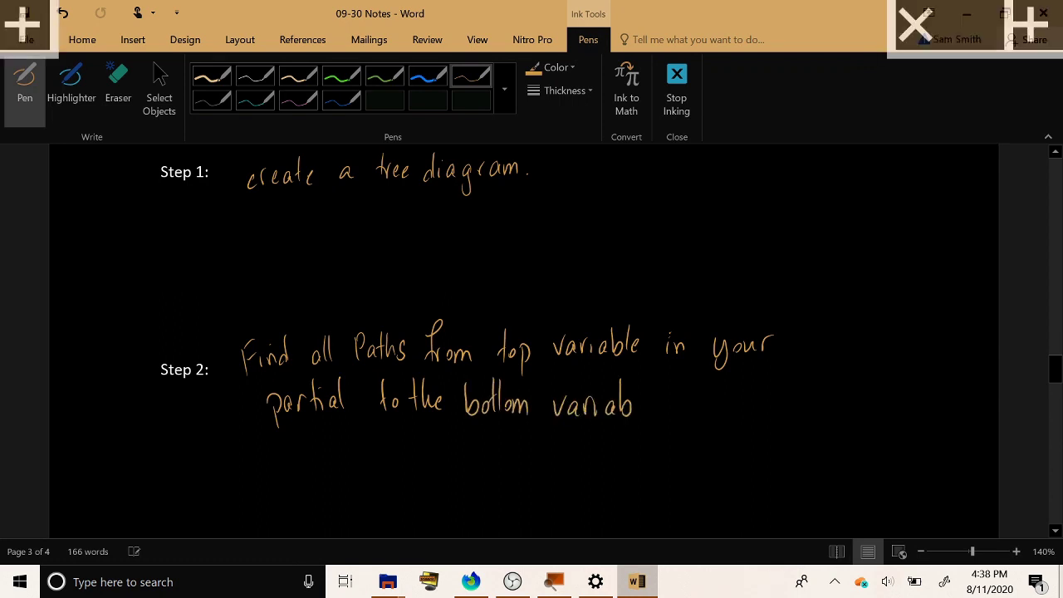
{"action": "left_click_drag", "start_coordinate": [634, 377], "coordinate": [634, 415]}
{"action": "mouse_move", "coordinate": [644, 406]}
{"action": "left_mouse_down"}
{"action": "mouse_move", "coordinate": [653, 402]}
{"action": "mouse_move", "coordinate": [612, 397]}
{"action": "left_mouse_up"}
{"action": "left_click_drag", "start_coordinate": [658, 410], "coordinate": [658, 412]}
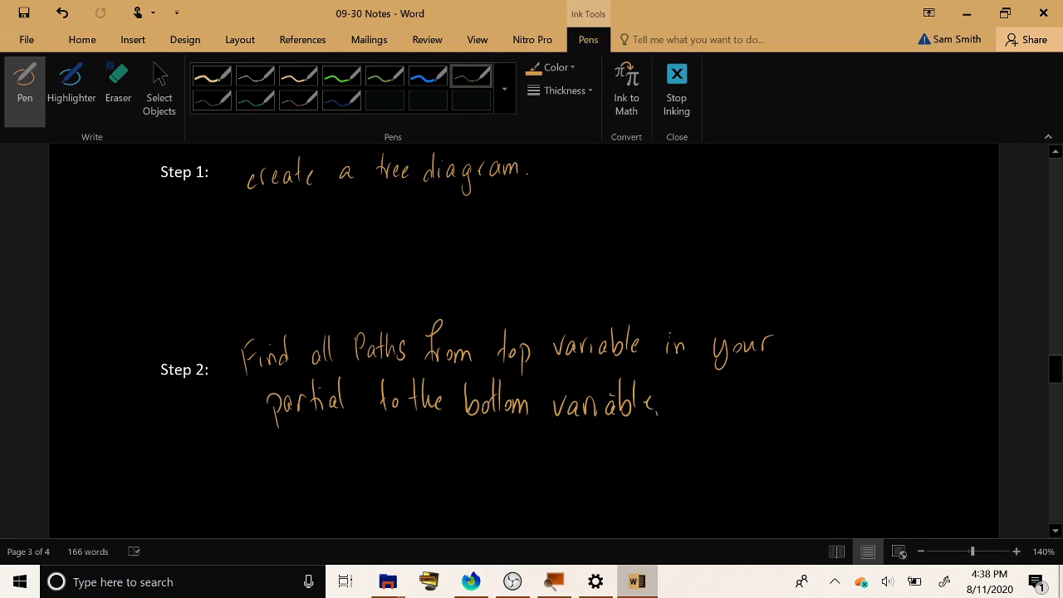
In pink, circle ∂f/∂s = ? and loop the paths from f through u and v to s
{"action": "scroll", "coordinate": [523, 341], "scroll_direction": "up", "scroll_amount": 15}
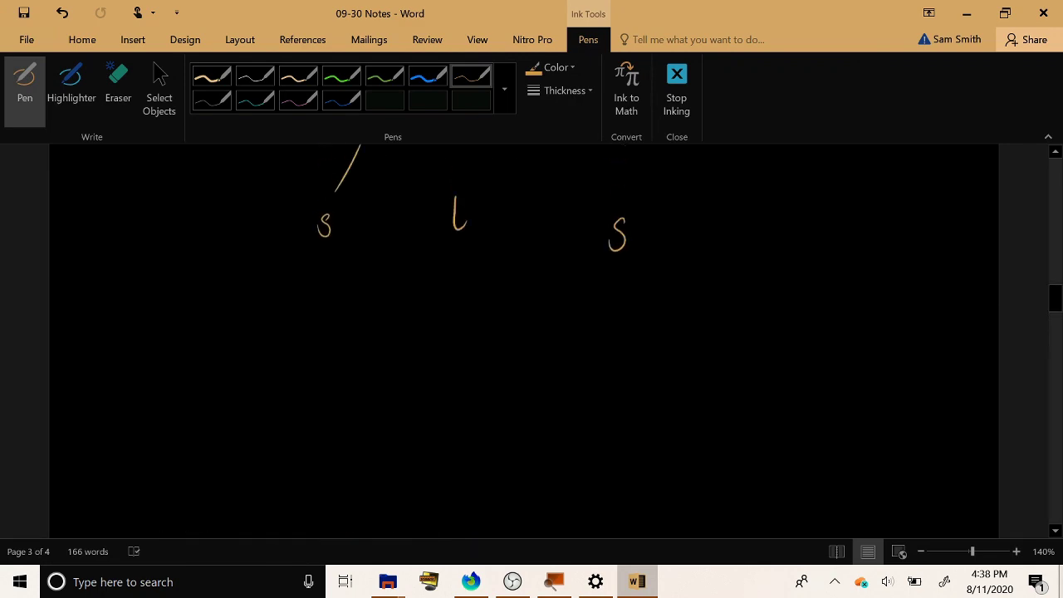
{"action": "scroll", "coordinate": [242, 296], "scroll_direction": "up", "scroll_amount": 8}
{"action": "scroll", "coordinate": [243, 184], "scroll_direction": "down", "scroll_amount": 2}
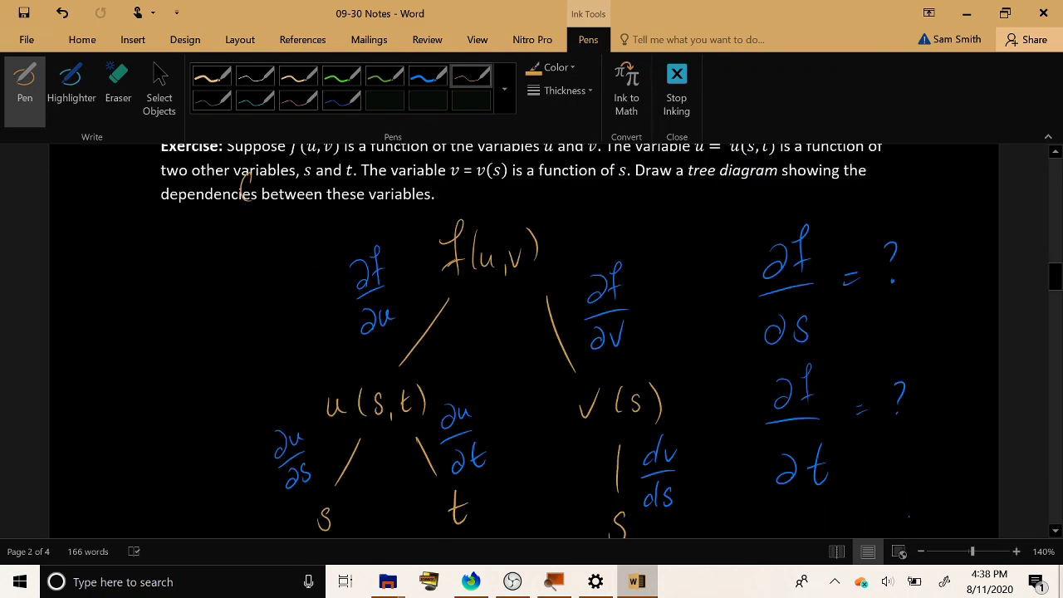
{"action": "left_click", "coordinate": [298, 99]}
{"action": "mouse_move", "coordinate": [757, 228]}
{"action": "left_mouse_down"}
{"action": "mouse_move", "coordinate": [710, 306]}
{"action": "mouse_move", "coordinate": [947, 320]}
{"action": "mouse_move", "coordinate": [731, 366]}
{"action": "mouse_move", "coordinate": [710, 306]}
{"action": "left_mouse_up"}
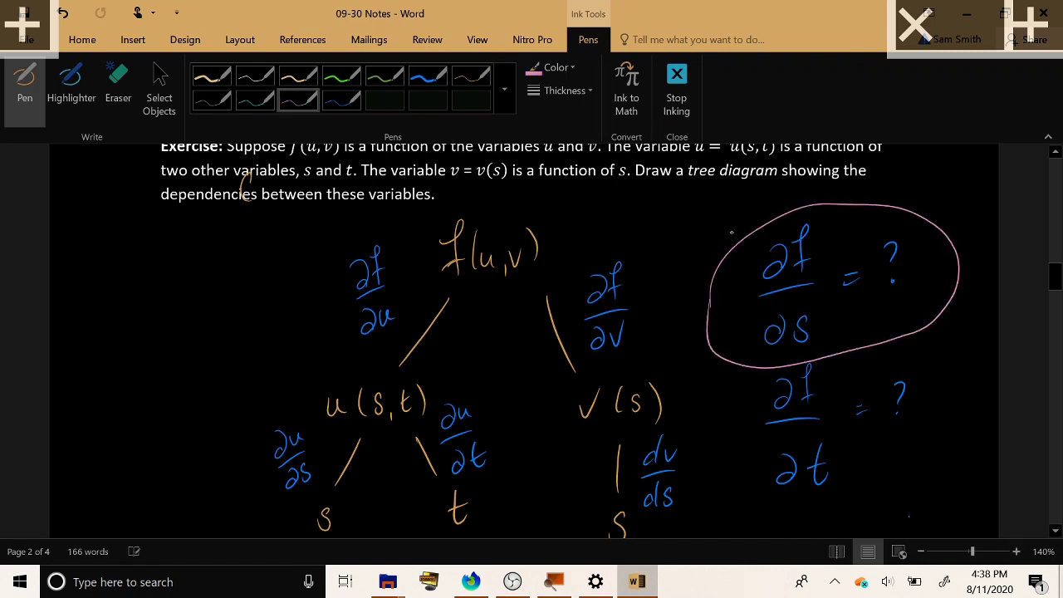
{"action": "scroll", "coordinate": [731, 232], "scroll_direction": "down", "scroll_amount": 1}
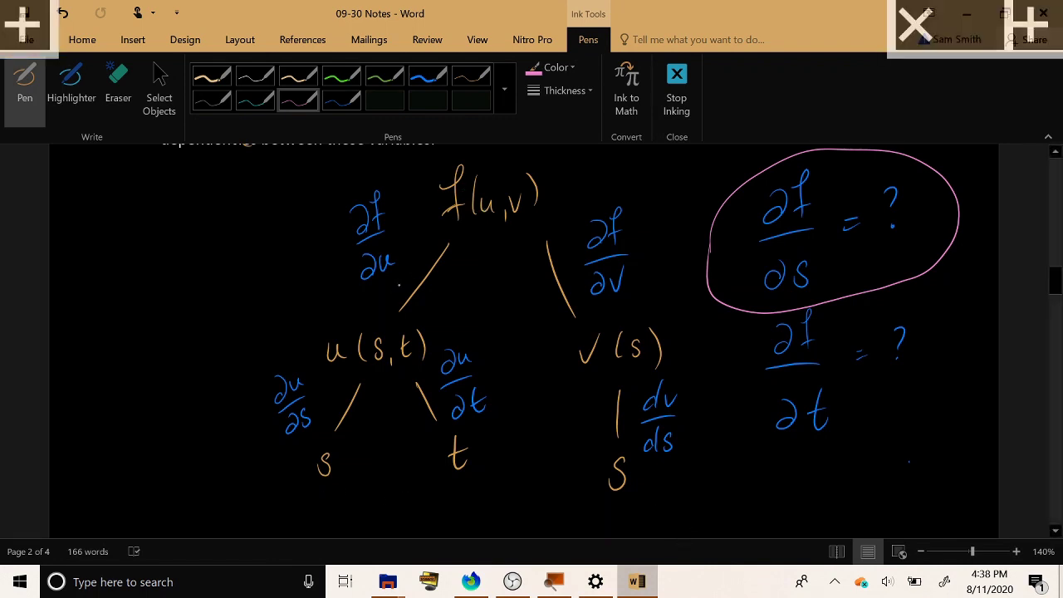
{"action": "mouse_move", "coordinate": [464, 256]}
{"action": "left_mouse_down"}
{"action": "mouse_move", "coordinate": [433, 362]}
{"action": "mouse_move", "coordinate": [352, 470]}
{"action": "mouse_move", "coordinate": [297, 412]}
{"action": "mouse_move", "coordinate": [341, 309]}
{"action": "mouse_move", "coordinate": [476, 221]}
{"action": "left_mouse_up"}
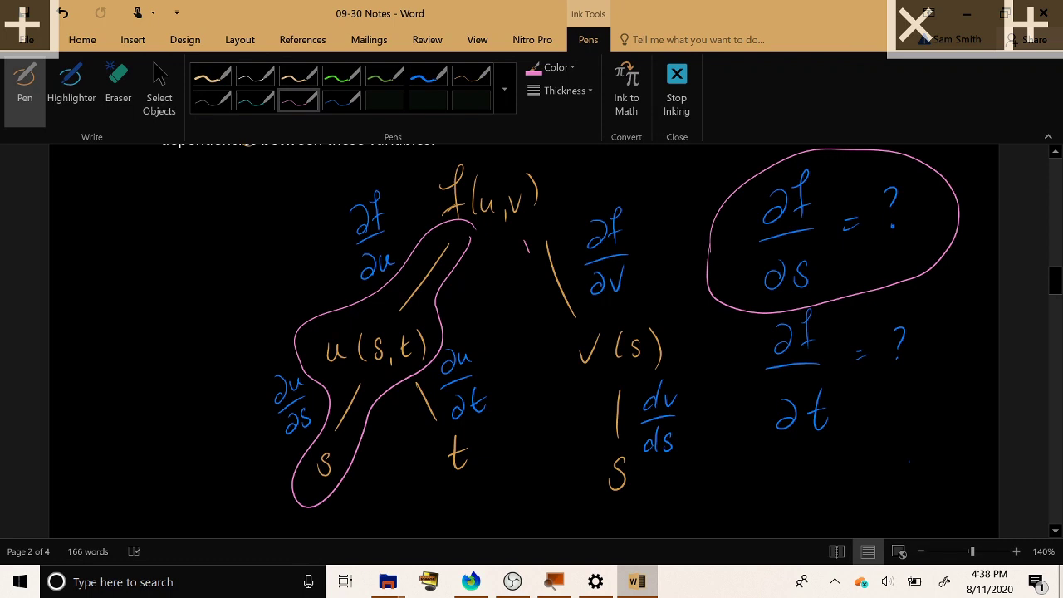
{"action": "mouse_move", "coordinate": [525, 248]}
{"action": "left_mouse_down"}
{"action": "mouse_move", "coordinate": [619, 525]}
{"action": "mouse_move", "coordinate": [636, 397]}
{"action": "mouse_move", "coordinate": [674, 326]}
{"action": "mouse_move", "coordinate": [630, 186]}
{"action": "mouse_move", "coordinate": [525, 226]}
{"action": "left_mouse_up"}
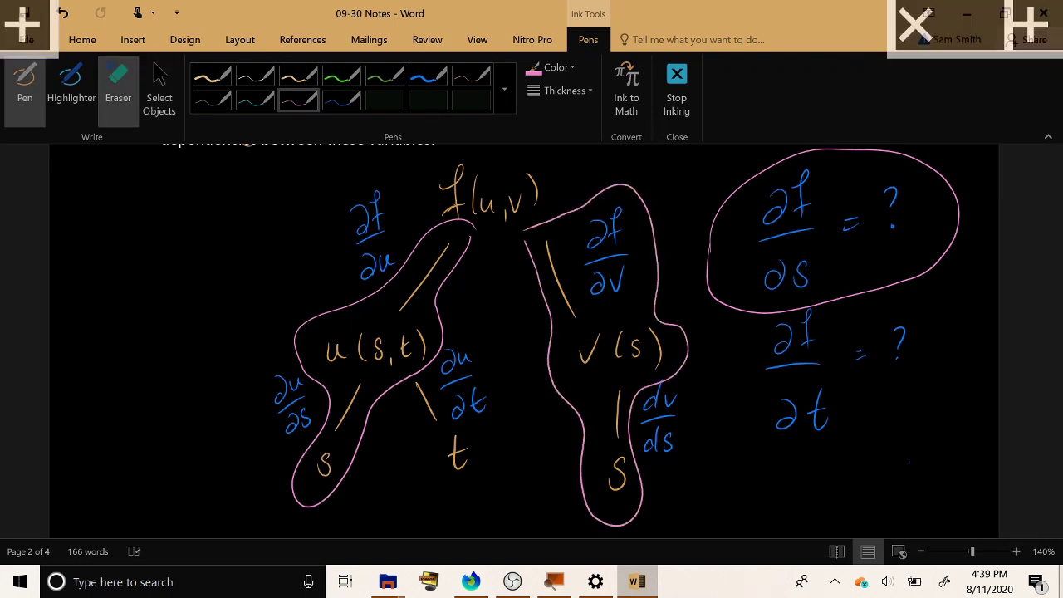
Erase the old right-hand loop and redraw it in pink around the v(s) branch
{"action": "left_click", "coordinate": [118, 87]}
{"action": "left_click", "coordinate": [658, 299]}
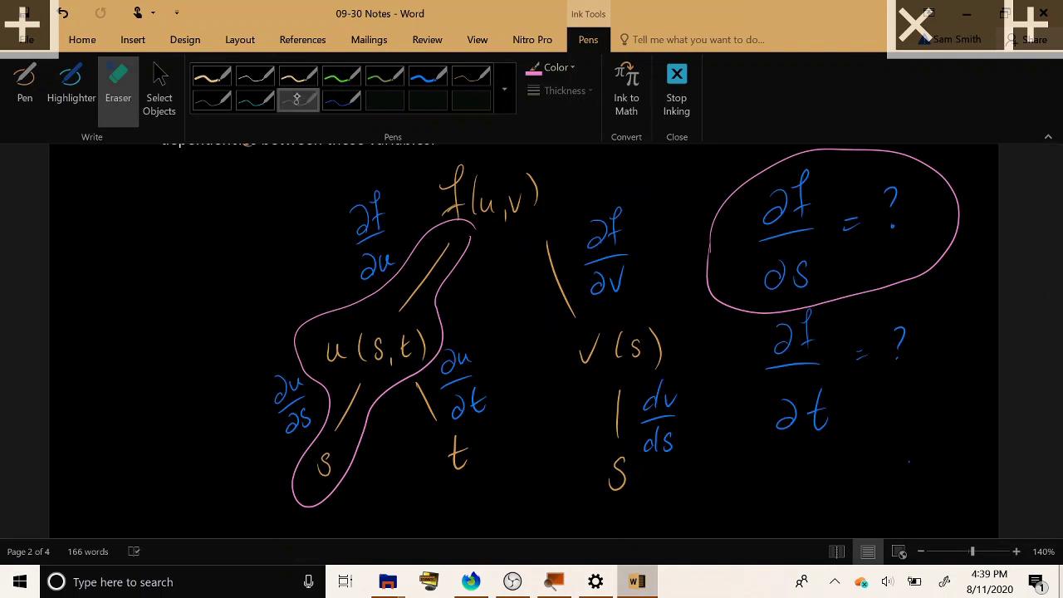
{"action": "left_click", "coordinate": [298, 99]}
{"action": "left_click_drag", "start_coordinate": [538, 297], "coordinate": [548, 316]}
{"action": "mouse_move", "coordinate": [532, 277]}
{"action": "left_mouse_down"}
{"action": "mouse_move", "coordinate": [685, 372]}
{"action": "mouse_move", "coordinate": [597, 436]}
{"action": "mouse_move", "coordinate": [544, 314]}
{"action": "left_mouse_up"}
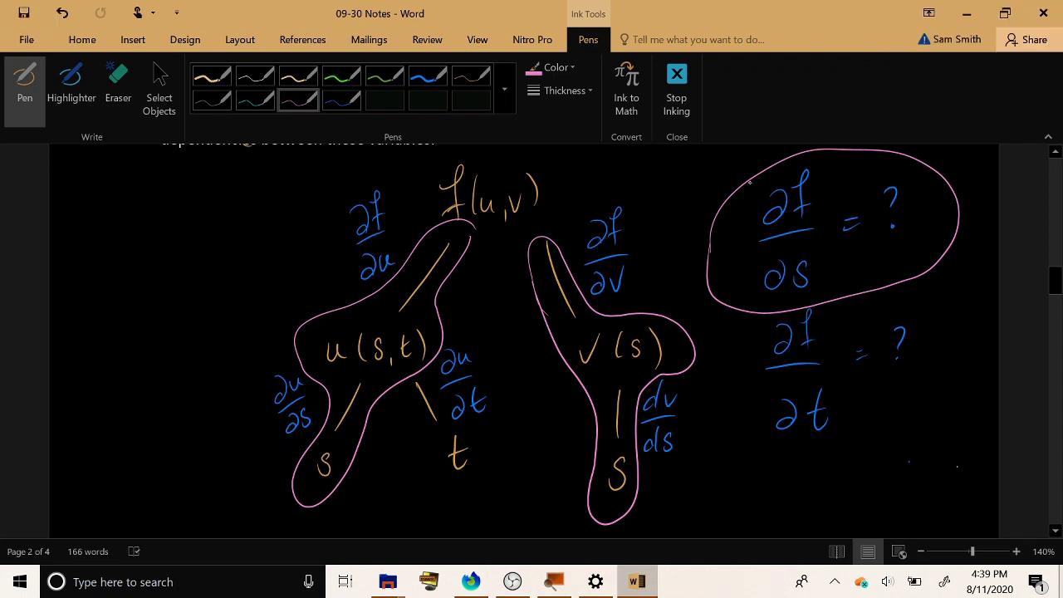
Choose a pen and handwrite 'For each path from Step 2,' beside Step 3
{"action": "scroll", "coordinate": [772, 349], "scroll_direction": "down", "scroll_amount": 10}
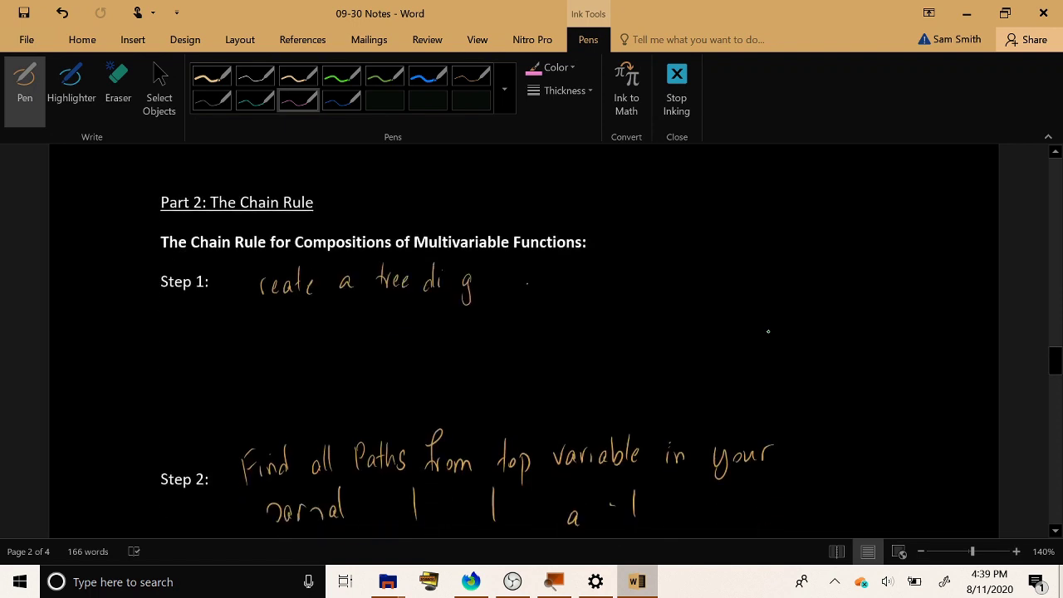
{"action": "scroll", "coordinate": [768, 331], "scroll_direction": "down", "scroll_amount": 6}
{"action": "scroll", "coordinate": [769, 331], "scroll_direction": "up", "scroll_amount": 1}
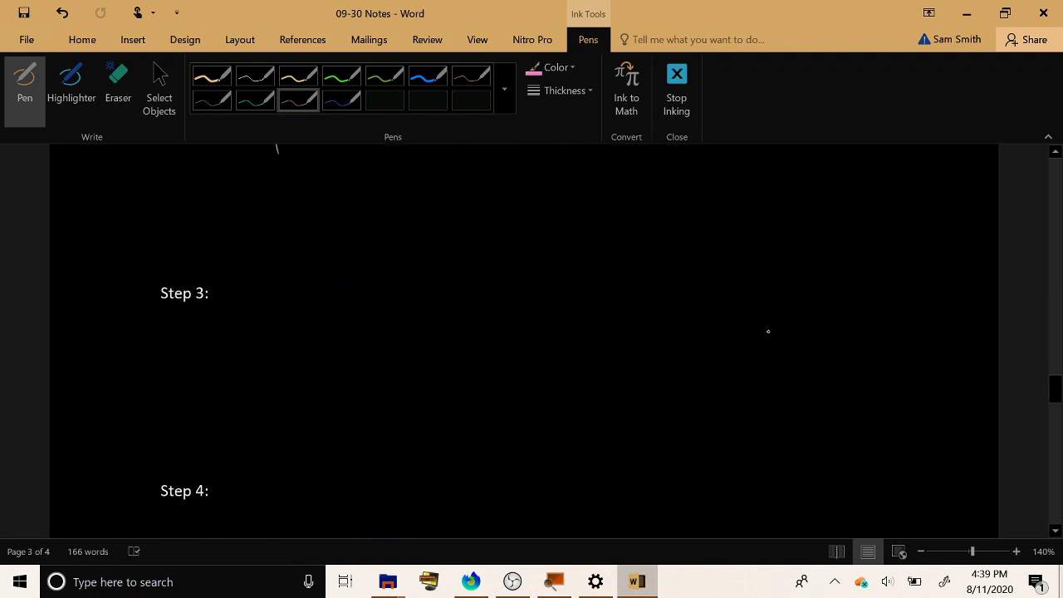
{"action": "left_click", "coordinate": [471, 75]}
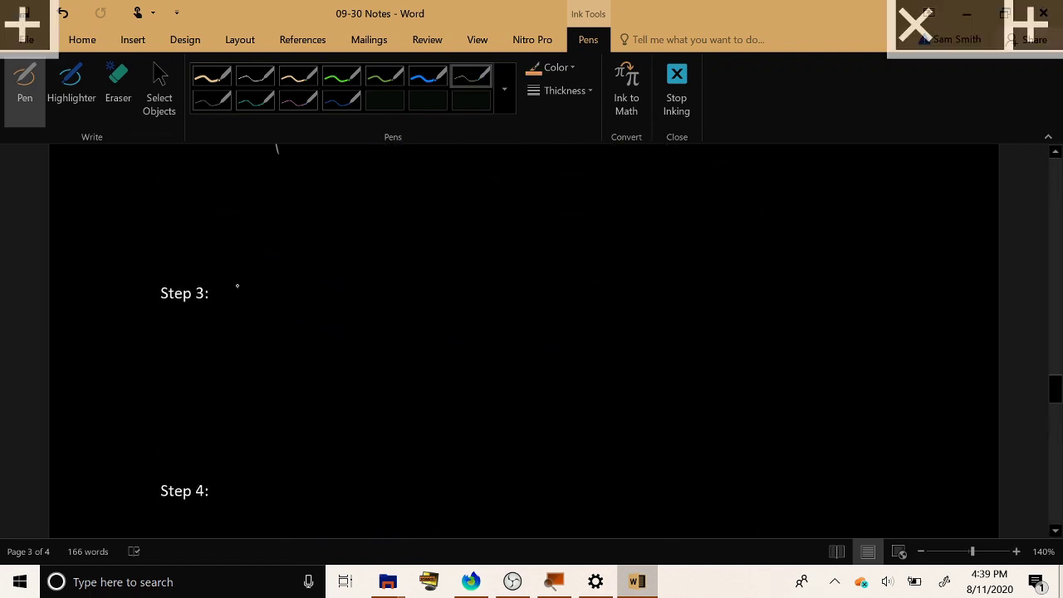
{"action": "left_click_drag", "start_coordinate": [252, 296], "coordinate": [255, 300]}
{"action": "mouse_move", "coordinate": [258, 304]}
{"action": "left_mouse_down"}
{"action": "mouse_move", "coordinate": [266, 289]}
{"action": "mouse_move", "coordinate": [299, 302]}
{"action": "left_mouse_up"}
{"action": "left_click_drag", "start_coordinate": [311, 293], "coordinate": [320, 304]}
{"action": "mouse_move", "coordinate": [333, 267]}
{"action": "left_mouse_down"}
{"action": "mouse_move", "coordinate": [340, 304]}
{"action": "mouse_move", "coordinate": [392, 306]}
{"action": "left_mouse_up"}
{"action": "left_click_drag", "start_coordinate": [401, 269], "coordinate": [410, 299]}
{"action": "mouse_move", "coordinate": [449, 264]}
{"action": "left_mouse_down"}
{"action": "mouse_move", "coordinate": [438, 305]}
{"action": "mouse_move", "coordinate": [480, 304]}
{"action": "left_mouse_up"}
{"action": "left_click_drag", "start_coordinate": [514, 266], "coordinate": [508, 301]}
{"action": "mouse_move", "coordinate": [527, 264]}
{"action": "left_mouse_down"}
{"action": "mouse_move", "coordinate": [525, 299]}
{"action": "mouse_move", "coordinate": [544, 296]}
{"action": "left_mouse_up"}
{"action": "left_click_drag", "start_coordinate": [551, 287], "coordinate": [588, 294]}
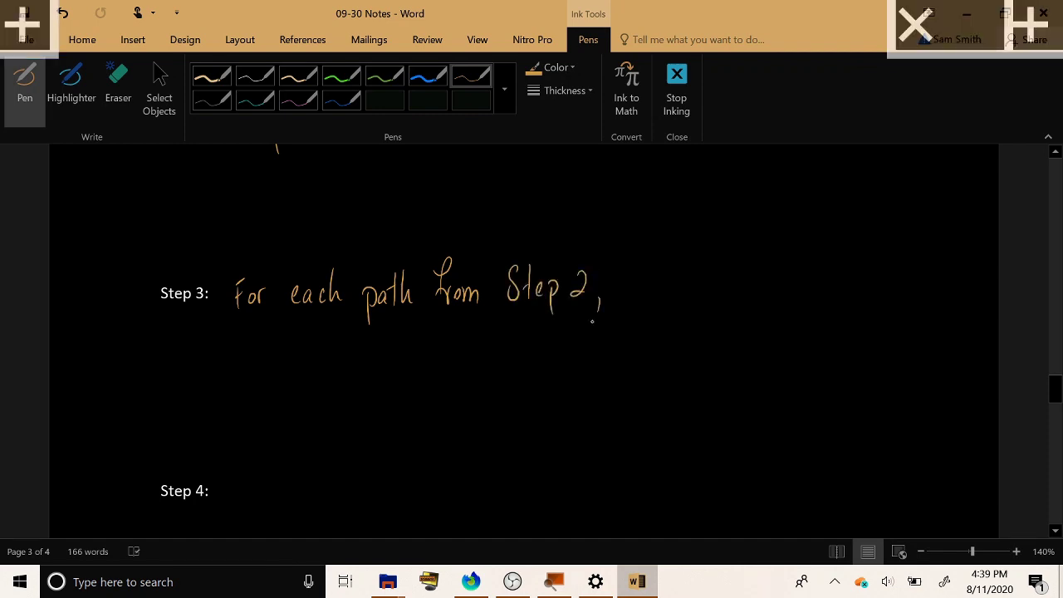
{"action": "left_click", "coordinate": [238, 296]}
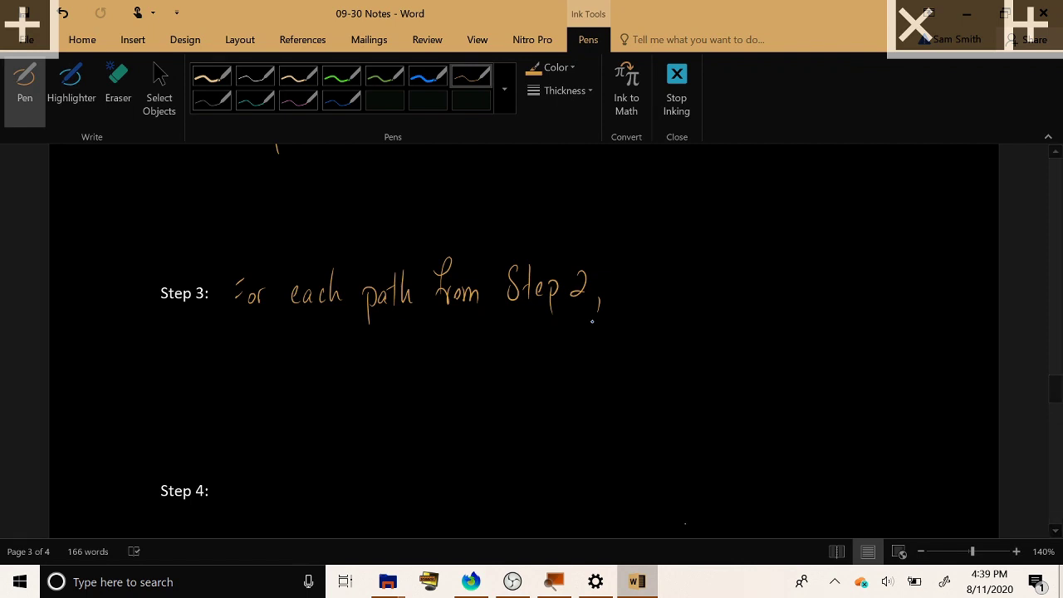
Continue with 'multiply the partial derivatives decorating the path.' on the following lines
{"action": "mouse_move", "coordinate": [254, 358]}
{"action": "left_mouse_down"}
{"action": "mouse_move", "coordinate": [293, 349]}
{"action": "mouse_move", "coordinate": [306, 366]}
{"action": "mouse_move", "coordinate": [323, 349]}
{"action": "mouse_move", "coordinate": [330, 378]}
{"action": "left_mouse_up"}
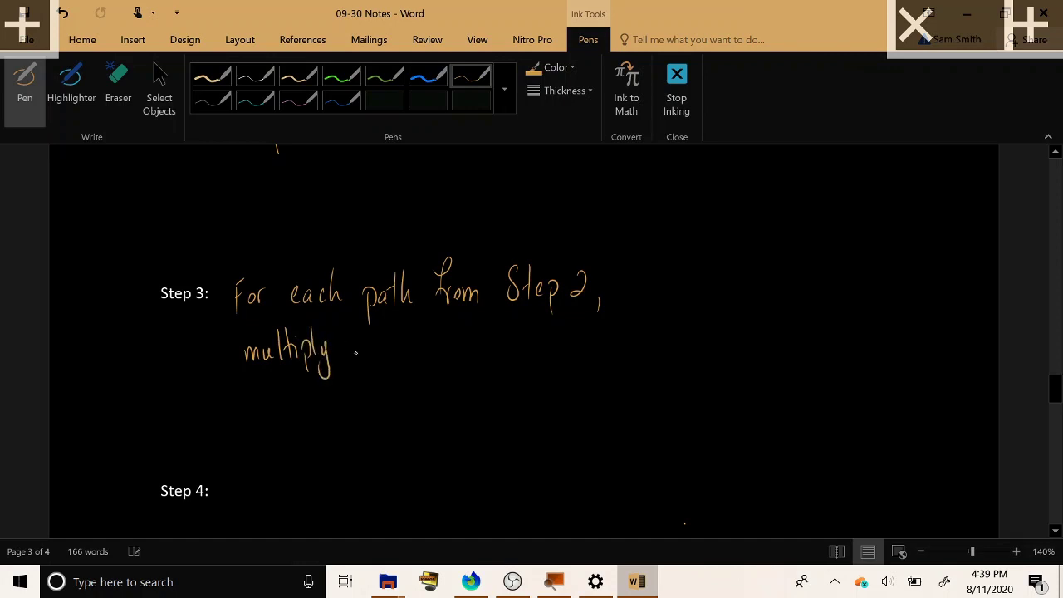
{"action": "mouse_move", "coordinate": [363, 330]}
{"action": "left_mouse_down"}
{"action": "mouse_move", "coordinate": [416, 380]}
{"action": "mouse_move", "coordinate": [457, 329]}
{"action": "mouse_move", "coordinate": [459, 362]}
{"action": "left_mouse_up"}
{"action": "left_click_drag", "start_coordinate": [452, 347], "coordinate": [465, 345]}
{"action": "mouse_move", "coordinate": [467, 349]}
{"action": "left_mouse_down"}
{"action": "mouse_move", "coordinate": [469, 361]}
{"action": "mouse_move", "coordinate": [560, 348]}
{"action": "mouse_move", "coordinate": [750, 360]}
{"action": "mouse_move", "coordinate": [764, 348]}
{"action": "mouse_move", "coordinate": [792, 352]}
{"action": "mouse_move", "coordinate": [777, 390]}
{"action": "mouse_move", "coordinate": [831, 330]}
{"action": "mouse_move", "coordinate": [864, 356]}
{"action": "left_mouse_up"}
{"action": "left_click_drag", "start_coordinate": [282, 405], "coordinate": [313, 412]}
{"action": "left_click_drag", "start_coordinate": [322, 387], "coordinate": [332, 409]}
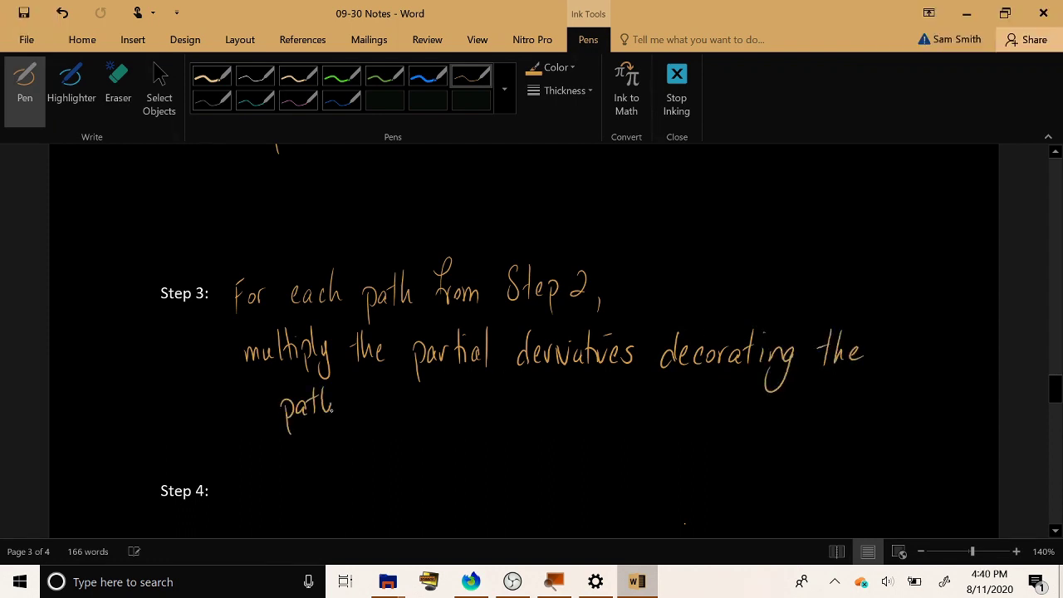
Handwrite the label 'Left path:' in pink ink below the tree diagram
{"action": "scroll", "coordinate": [538, 324], "scroll_direction": "up", "scroll_amount": 10}
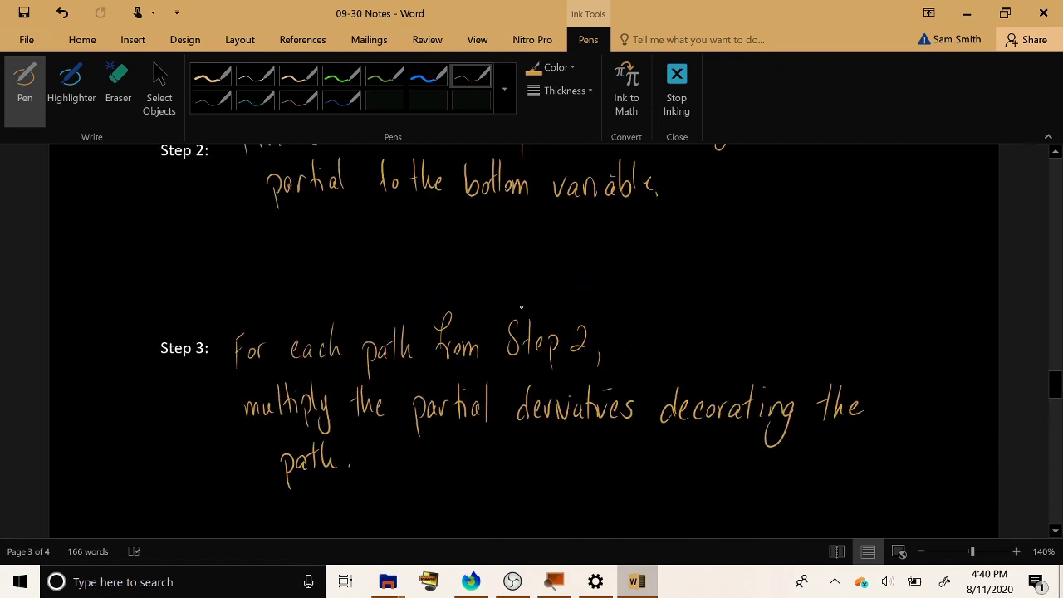
{"action": "scroll", "coordinate": [523, 308], "scroll_direction": "up", "scroll_amount": 8}
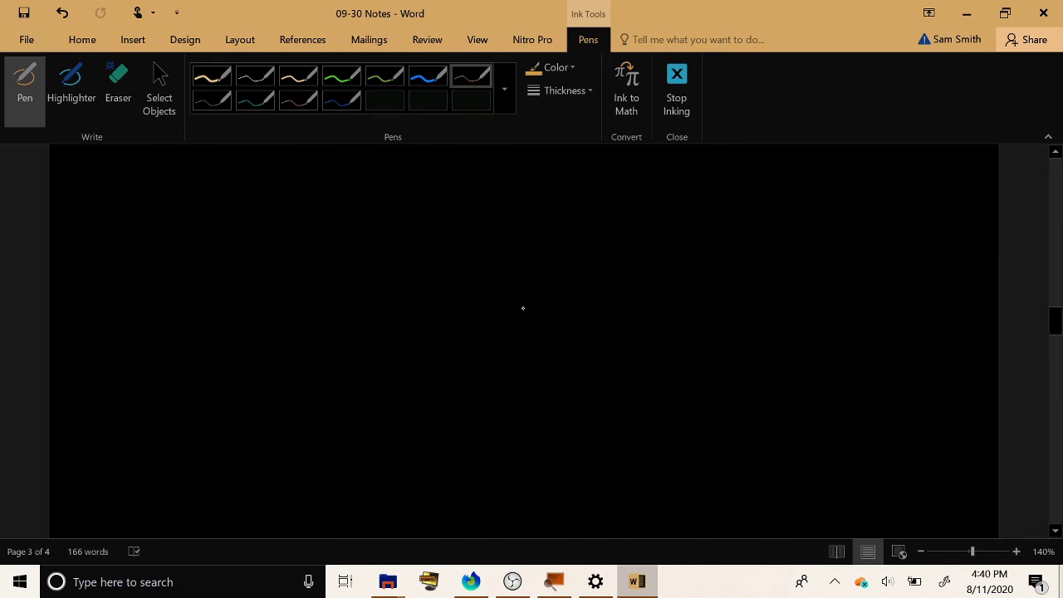
{"action": "scroll", "coordinate": [499, 285], "scroll_direction": "up", "scroll_amount": 1}
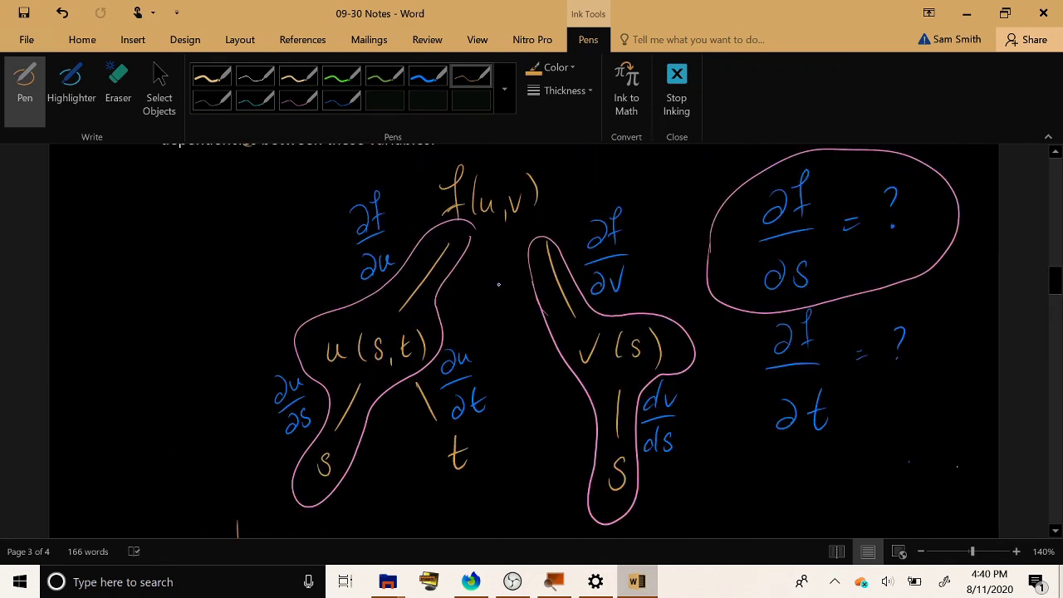
{"action": "scroll", "coordinate": [499, 285], "scroll_direction": "down", "scroll_amount": 1}
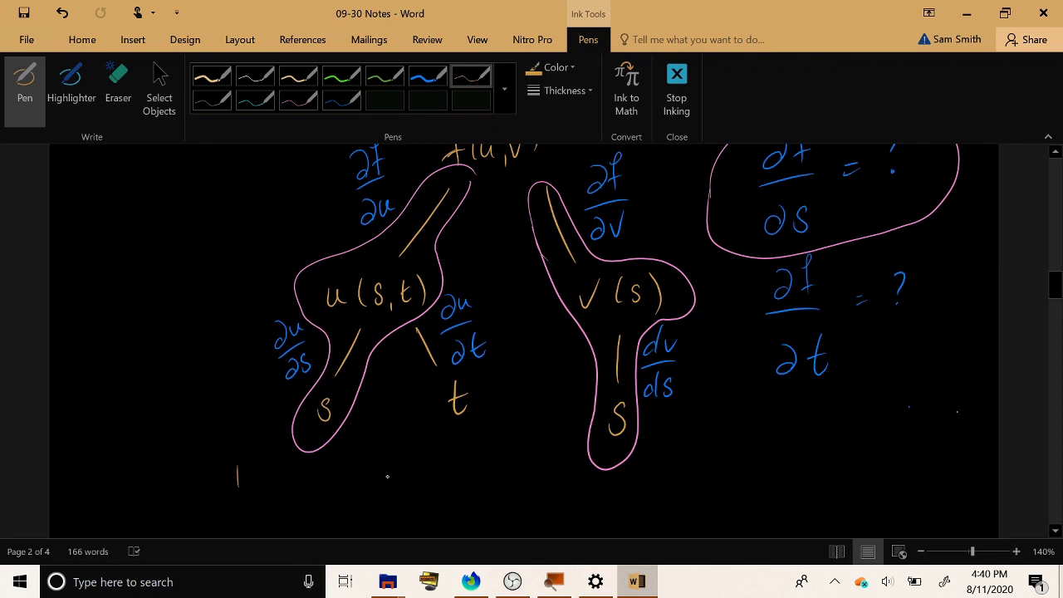
{"action": "scroll", "coordinate": [389, 475], "scroll_direction": "down", "scroll_amount": 1}
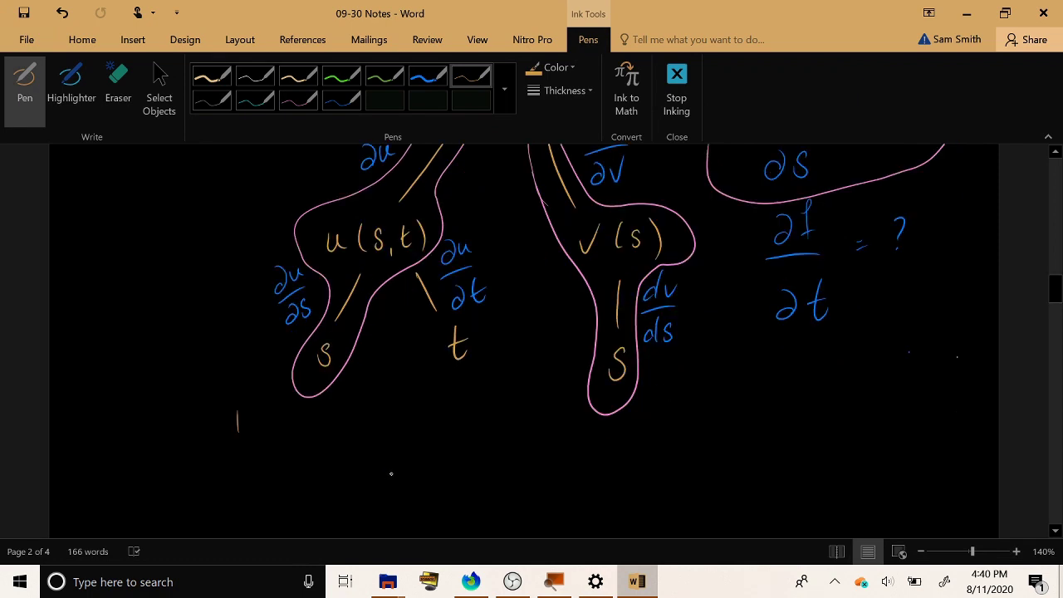
{"action": "left_click", "coordinate": [298, 100]}
{"action": "left_click_drag", "start_coordinate": [279, 454], "coordinate": [309, 475]}
{"action": "mouse_move", "coordinate": [331, 439]}
{"action": "left_mouse_down"}
{"action": "mouse_move", "coordinate": [333, 472]}
{"action": "mouse_move", "coordinate": [376, 465]}
{"action": "mouse_move", "coordinate": [384, 477]}
{"action": "left_mouse_up"}
{"action": "left_click_drag", "start_coordinate": [394, 440], "coordinate": [390, 478]}
{"action": "left_click_drag", "start_coordinate": [406, 435], "coordinate": [413, 473]}
{"action": "left_click", "coordinate": [432, 455]}
{"action": "left_click", "coordinate": [433, 469]}
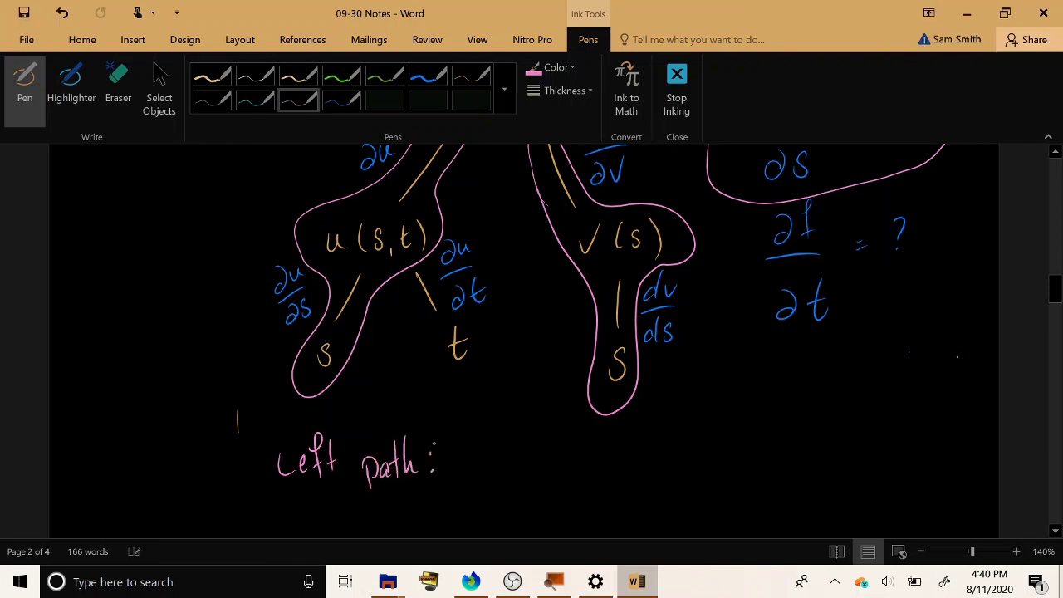
Touch up the L of 'Left path' and erase a stray pink ∂ after it
{"action": "scroll", "coordinate": [432, 444], "scroll_direction": "up", "scroll_amount": 1}
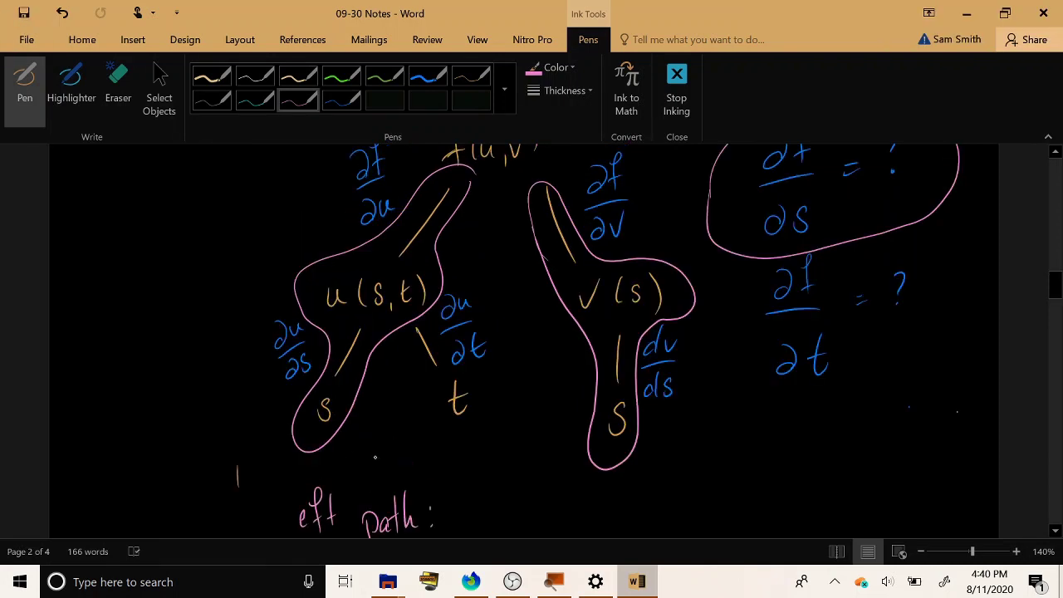
{"action": "scroll", "coordinate": [375, 457], "scroll_direction": "down", "scroll_amount": 2}
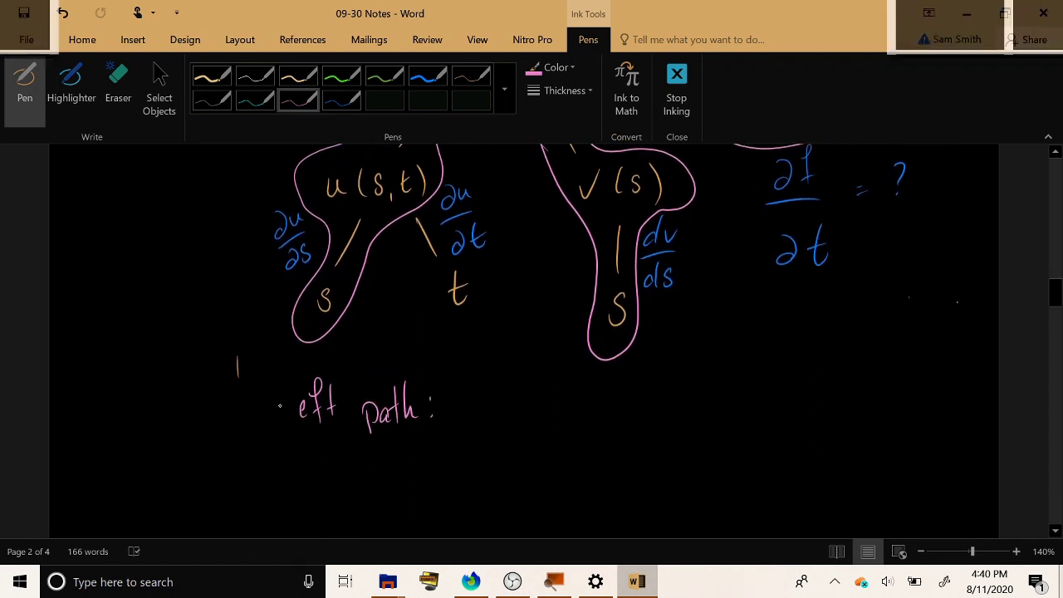
{"action": "left_click_drag", "start_coordinate": [282, 390], "coordinate": [283, 427]}
{"action": "left_click_drag", "start_coordinate": [490, 400], "coordinate": [500, 409]}
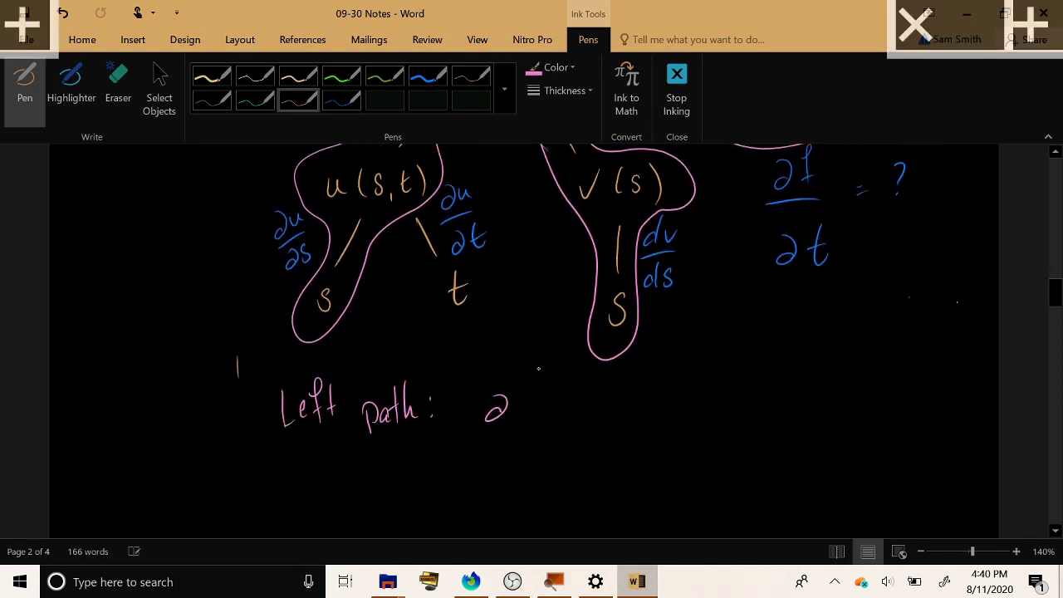
{"action": "left_click", "coordinate": [118, 83]}
{"action": "left_click", "coordinate": [492, 419]}
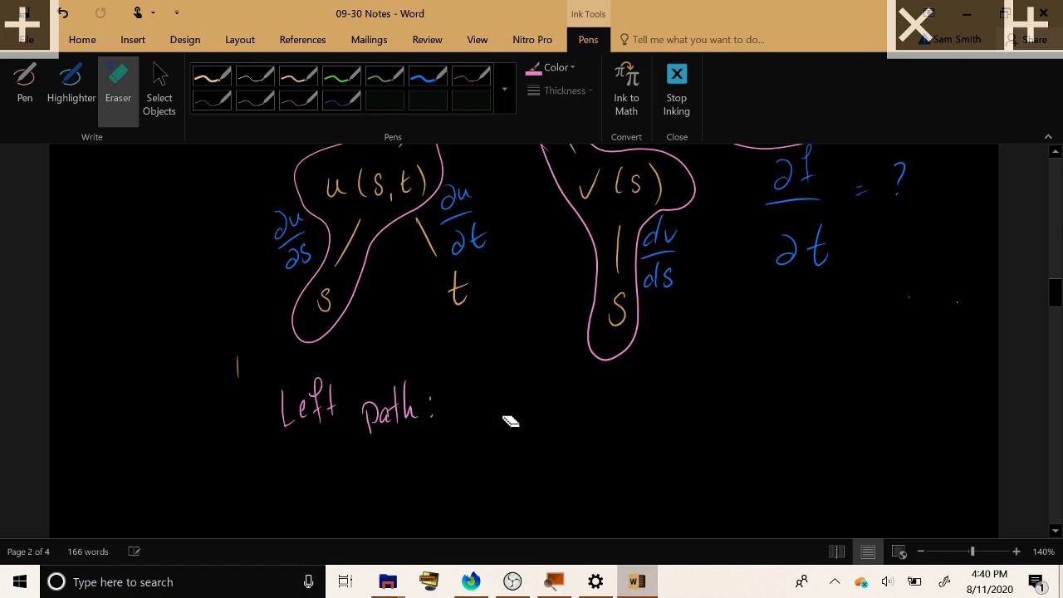
Write the product ∂f/∂u · ∂u/∂s in dark-blue ink after 'Left path:'
{"action": "left_click", "coordinate": [341, 100]}
{"action": "left_click_drag", "start_coordinate": [485, 399], "coordinate": [492, 403]}
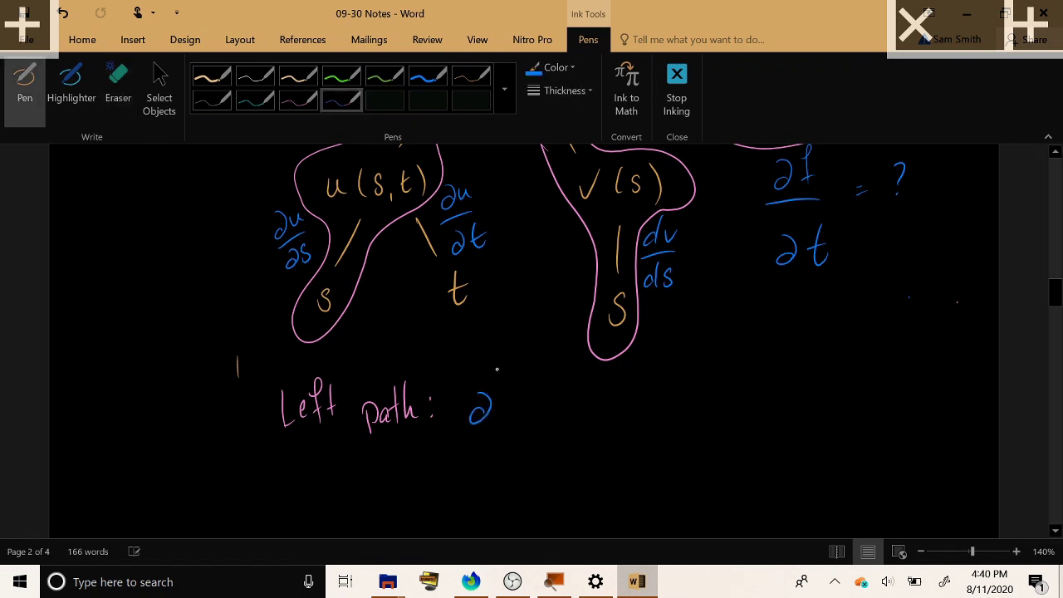
{"action": "mouse_move", "coordinate": [509, 364]}
{"action": "left_mouse_down"}
{"action": "mouse_move", "coordinate": [496, 419]}
{"action": "mouse_move", "coordinate": [509, 426]}
{"action": "left_mouse_up"}
{"action": "left_click_drag", "start_coordinate": [475, 461], "coordinate": [502, 490]}
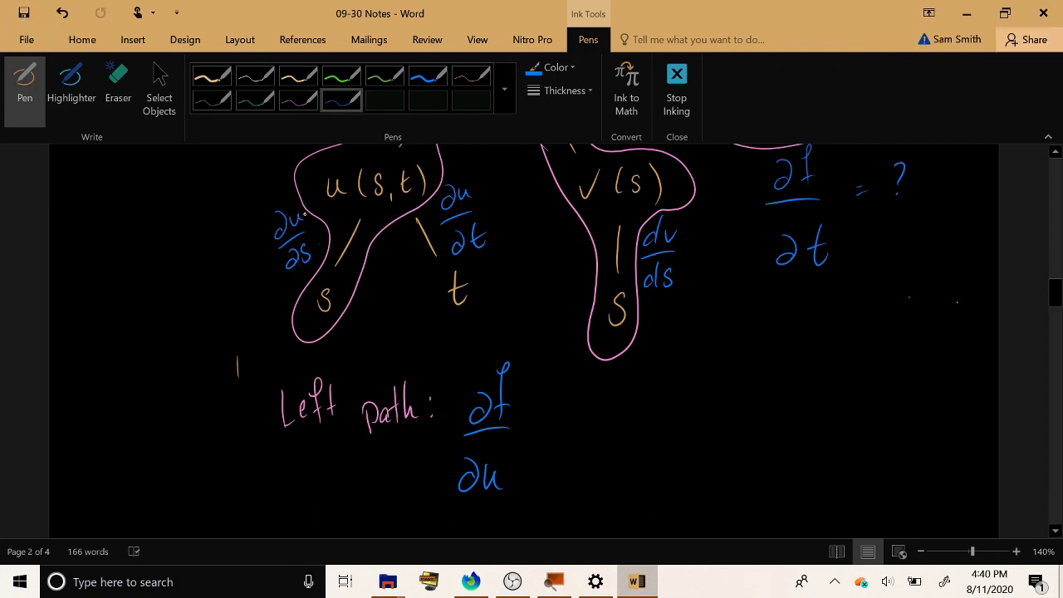
{"action": "mouse_move", "coordinate": [555, 418]}
{"action": "left_mouse_down"}
{"action": "mouse_move", "coordinate": [556, 402]}
{"action": "mouse_move", "coordinate": [579, 425]}
{"action": "mouse_move", "coordinate": [587, 411]}
{"action": "left_mouse_up"}
{"action": "left_click_drag", "start_coordinate": [539, 446], "coordinate": [585, 442]}
{"action": "mouse_move", "coordinate": [550, 486]}
{"action": "left_mouse_down"}
{"action": "mouse_move", "coordinate": [546, 496]}
{"action": "mouse_move", "coordinate": [548, 462]}
{"action": "left_mouse_up"}
{"action": "left_click_drag", "start_coordinate": [578, 467], "coordinate": [567, 491]}
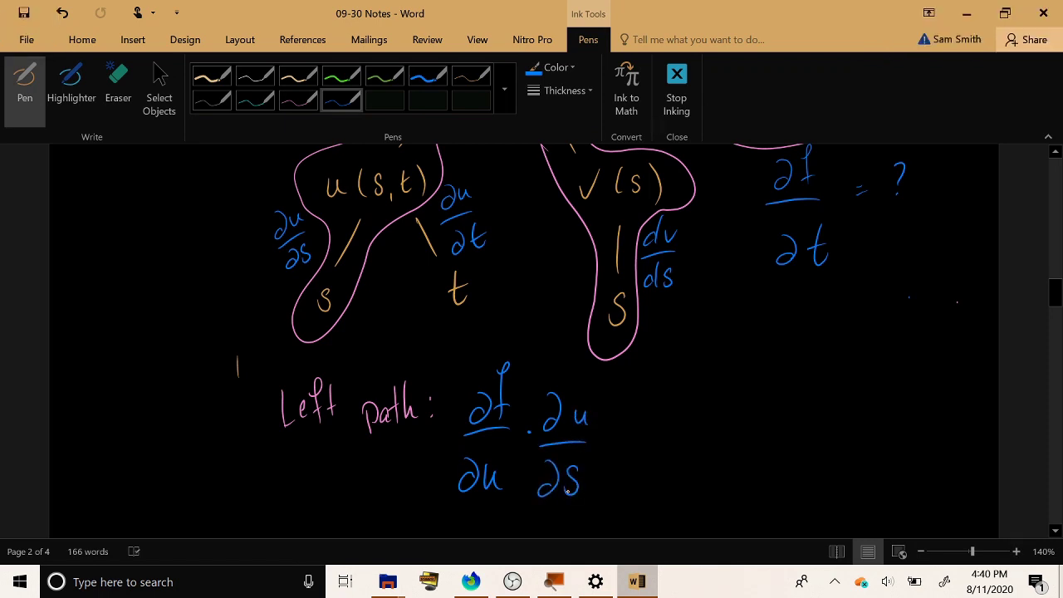
Handwrite the label 'Right path' in pink ink after the left product
{"action": "left_click", "coordinate": [298, 100]}
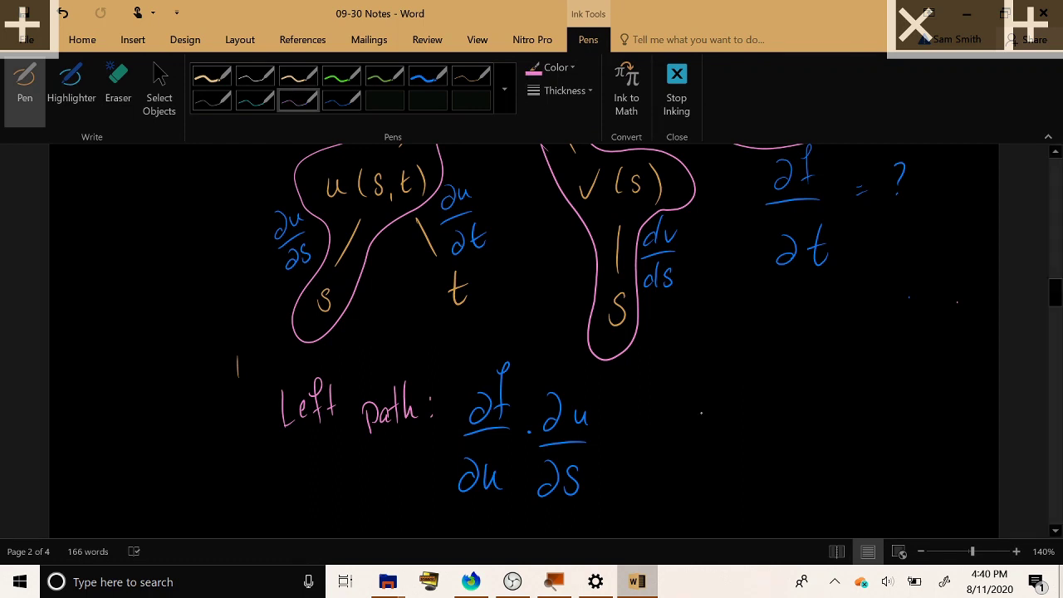
{"action": "left_click_drag", "start_coordinate": [659, 396], "coordinate": [659, 429]}
{"action": "left_click_drag", "start_coordinate": [660, 397], "coordinate": [691, 449]}
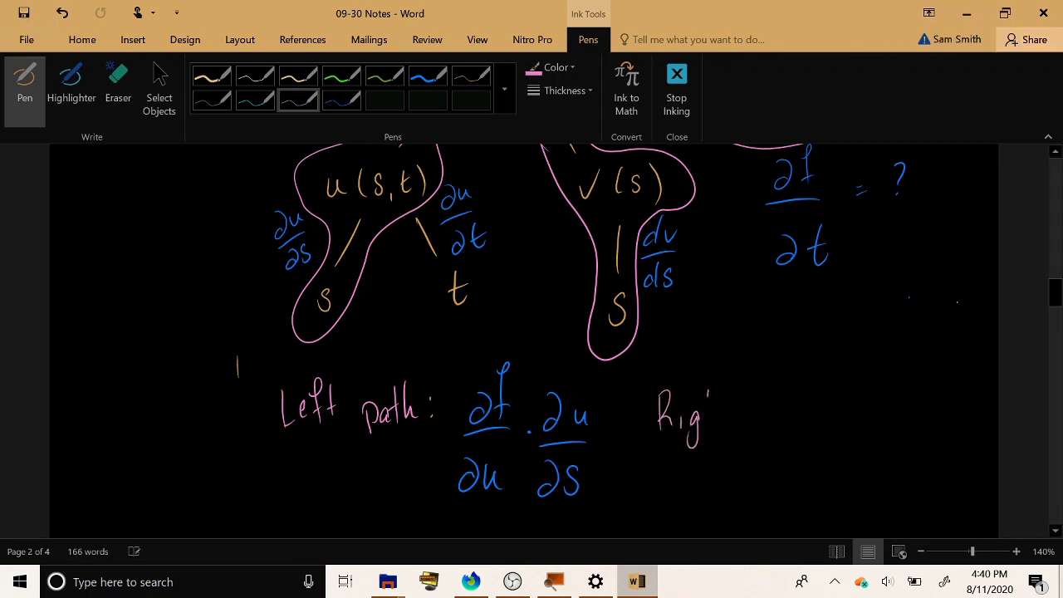
{"action": "left_click_drag", "start_coordinate": [706, 393], "coordinate": [717, 425]}
{"action": "mouse_move", "coordinate": [726, 389]}
{"action": "left_mouse_down"}
{"action": "mouse_move", "coordinate": [725, 424]}
{"action": "mouse_move", "coordinate": [752, 440]}
{"action": "left_mouse_up"}
{"action": "left_click_drag", "start_coordinate": [752, 410], "coordinate": [753, 425]}
{"action": "left_click_drag", "start_coordinate": [781, 384], "coordinate": [779, 418]}
{"action": "left_click_drag", "start_coordinate": [793, 381], "coordinate": [800, 418]}
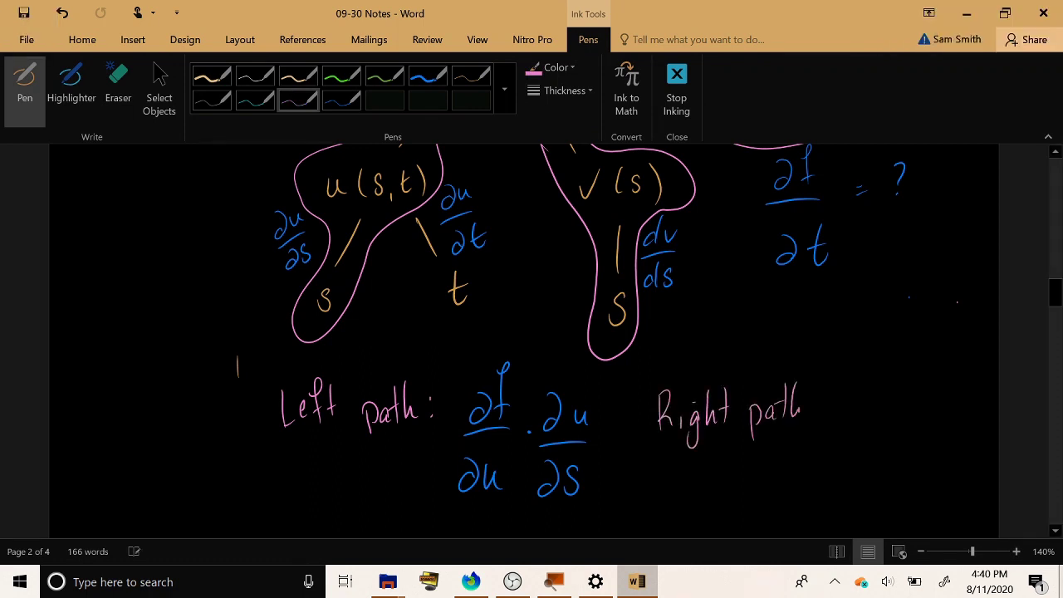
Write ∂f/∂v in blue ink after 'Right path'
{"action": "left_click", "coordinate": [344, 99]}
{"action": "scroll", "coordinate": [346, 100], "scroll_direction": "up", "scroll_amount": 1}
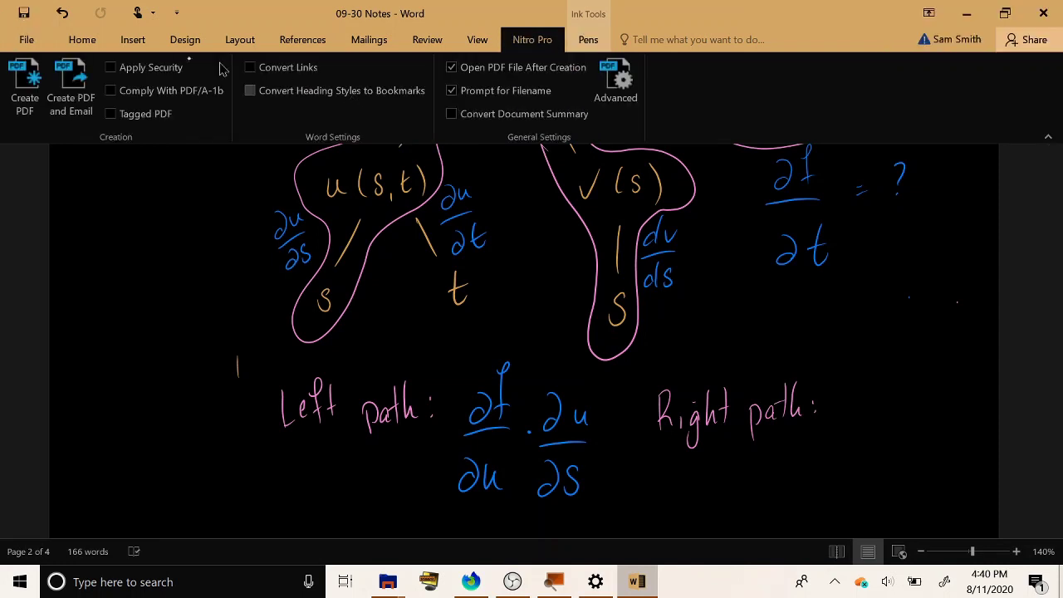
{"action": "scroll", "coordinate": [539, 324], "scroll_direction": "up", "scroll_amount": 3}
{"action": "scroll", "coordinate": [552, 295], "scroll_direction": "up", "scroll_amount": 1}
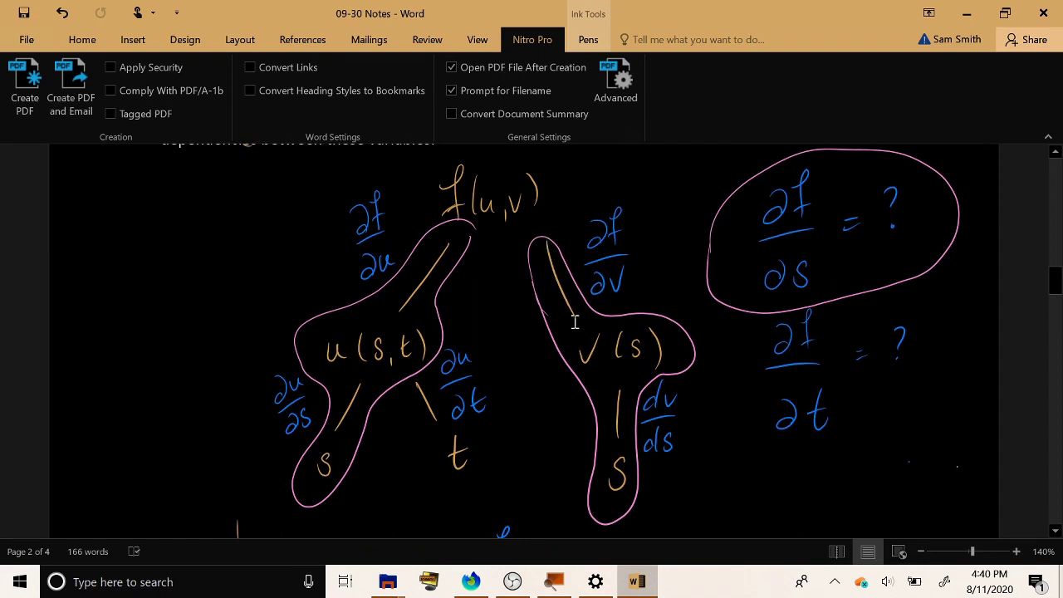
{"action": "scroll", "coordinate": [615, 310], "scroll_direction": "down", "scroll_amount": 3}
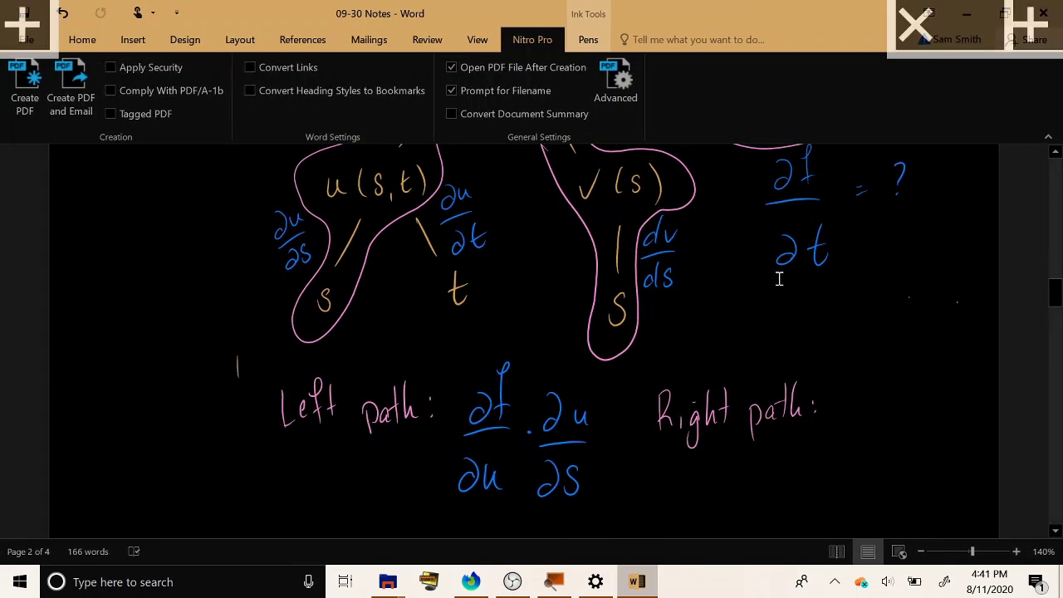
{"action": "left_click", "coordinate": [588, 40]}
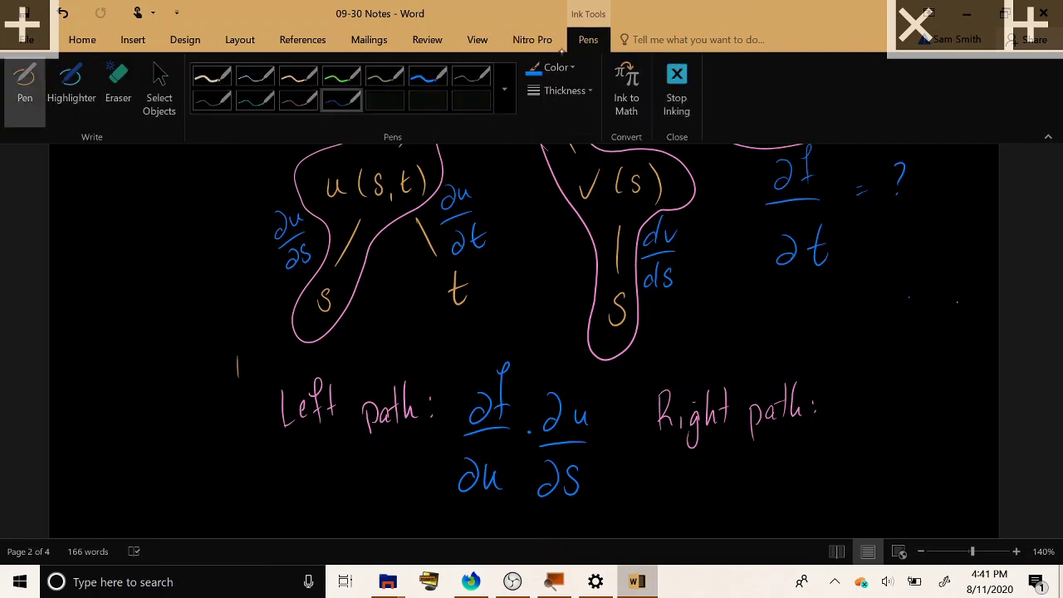
{"action": "left_click", "coordinate": [349, 100]}
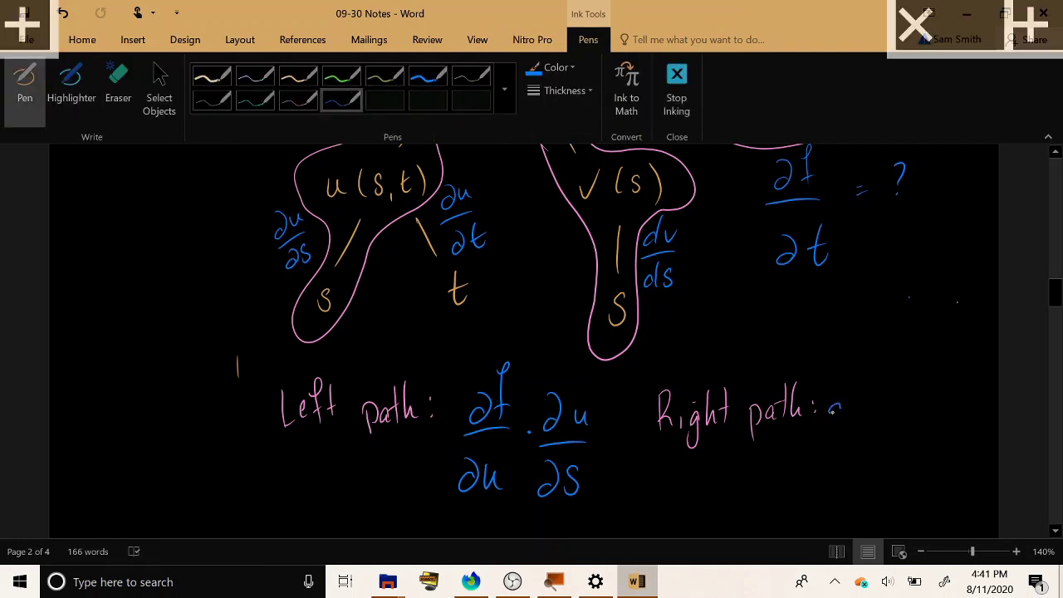
{"action": "left_click_drag", "start_coordinate": [861, 374], "coordinate": [847, 413]}
{"action": "left_click_drag", "start_coordinate": [841, 395], "coordinate": [864, 394]}
{"action": "left_click_drag", "start_coordinate": [820, 424], "coordinate": [852, 418]}
{"action": "mouse_move", "coordinate": [826, 455]}
{"action": "left_mouse_down"}
{"action": "mouse_move", "coordinate": [812, 462]}
{"action": "mouse_move", "coordinate": [823, 440]}
{"action": "left_mouse_up"}
{"action": "left_click_drag", "start_coordinate": [829, 449], "coordinate": [840, 448]}
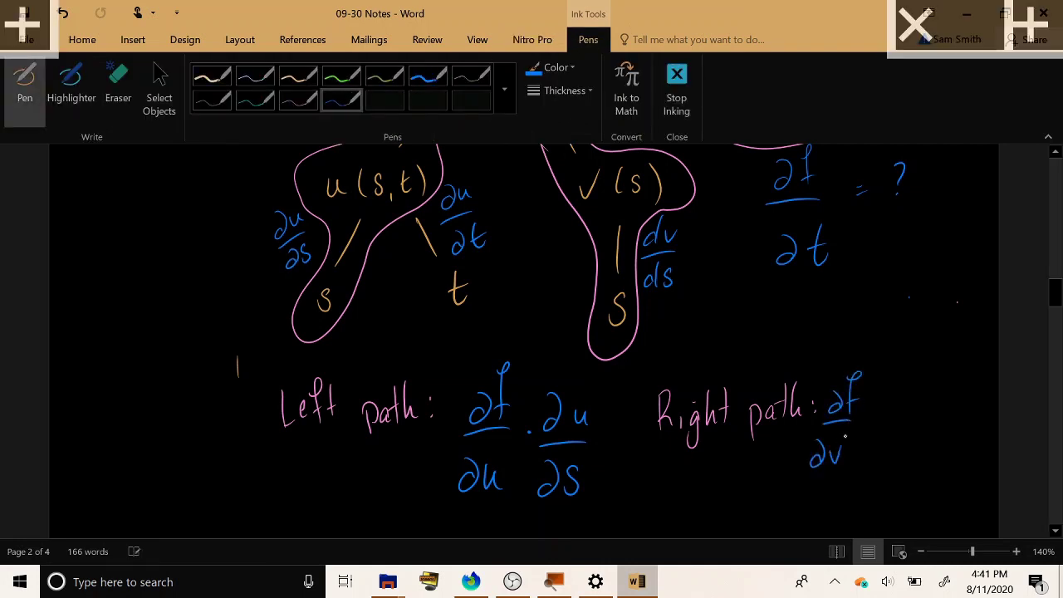
Complete the second factor dv/ds in blue ink beside ∂f/∂v
{"action": "mouse_move", "coordinate": [890, 409]}
{"action": "left_mouse_down"}
{"action": "mouse_move", "coordinate": [886, 422]}
{"action": "mouse_move", "coordinate": [908, 400]}
{"action": "left_mouse_up"}
{"action": "mouse_move", "coordinate": [871, 431]}
{"action": "left_mouse_down"}
{"action": "mouse_move", "coordinate": [885, 430]}
{"action": "mouse_move", "coordinate": [877, 468]}
{"action": "left_mouse_up"}
{"action": "left_click_drag", "start_coordinate": [899, 445], "coordinate": [891, 463]}
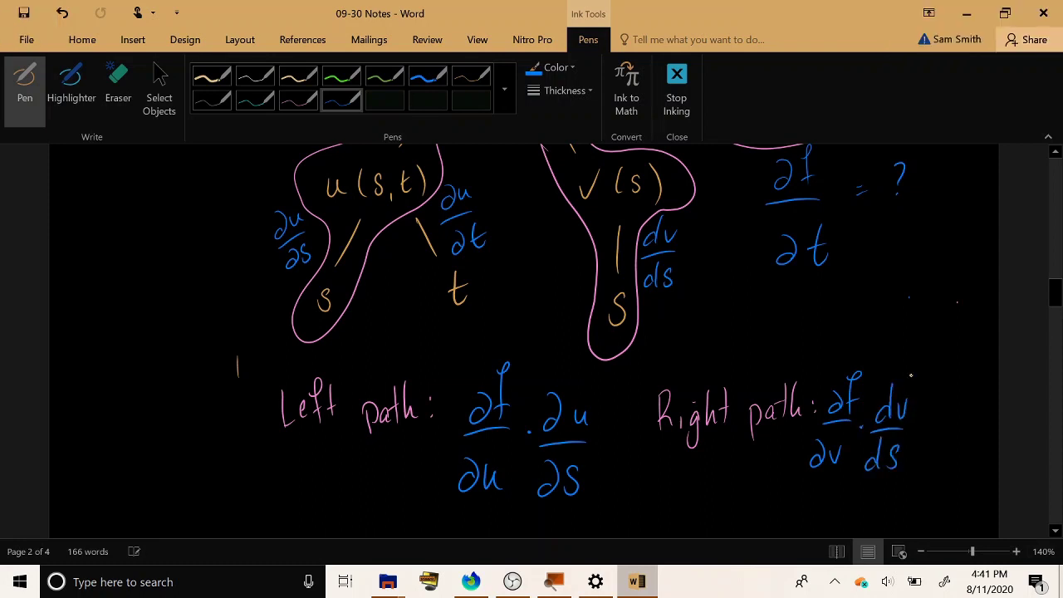
{"action": "scroll", "coordinate": [910, 375], "scroll_direction": "down", "scroll_amount": 1}
{"action": "scroll", "coordinate": [850, 373], "scroll_direction": "down", "scroll_amount": 4}
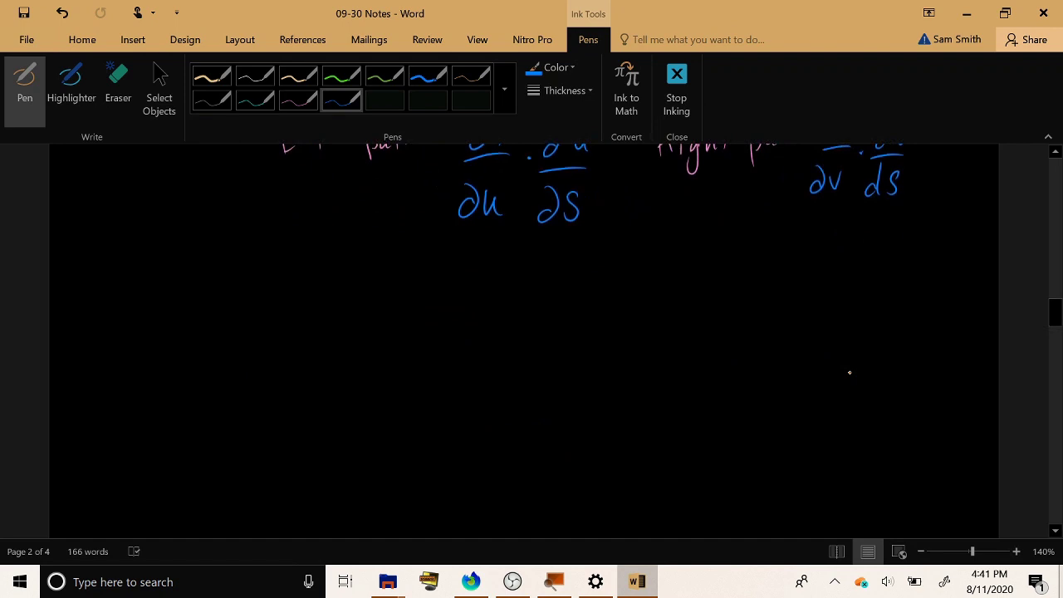
{"action": "scroll", "coordinate": [850, 373], "scroll_direction": "up", "scroll_amount": 2}
{"action": "scroll", "coordinate": [850, 373], "scroll_direction": "down", "scroll_amount": 4}
{"action": "scroll", "coordinate": [850, 373], "scroll_direction": "down", "scroll_amount": 10}
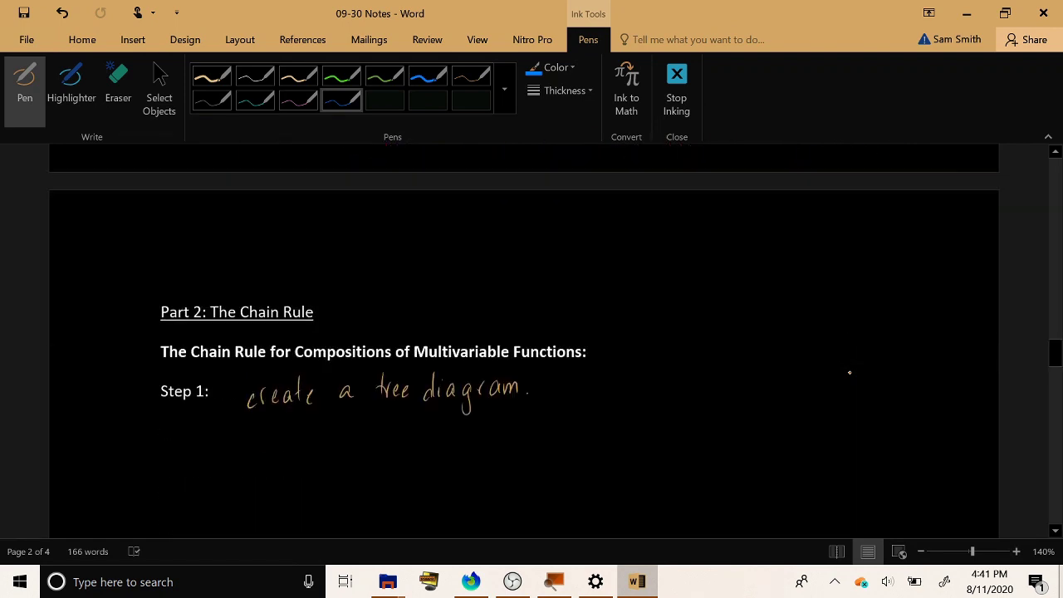
{"action": "scroll", "coordinate": [850, 373], "scroll_direction": "down", "scroll_amount": 2}
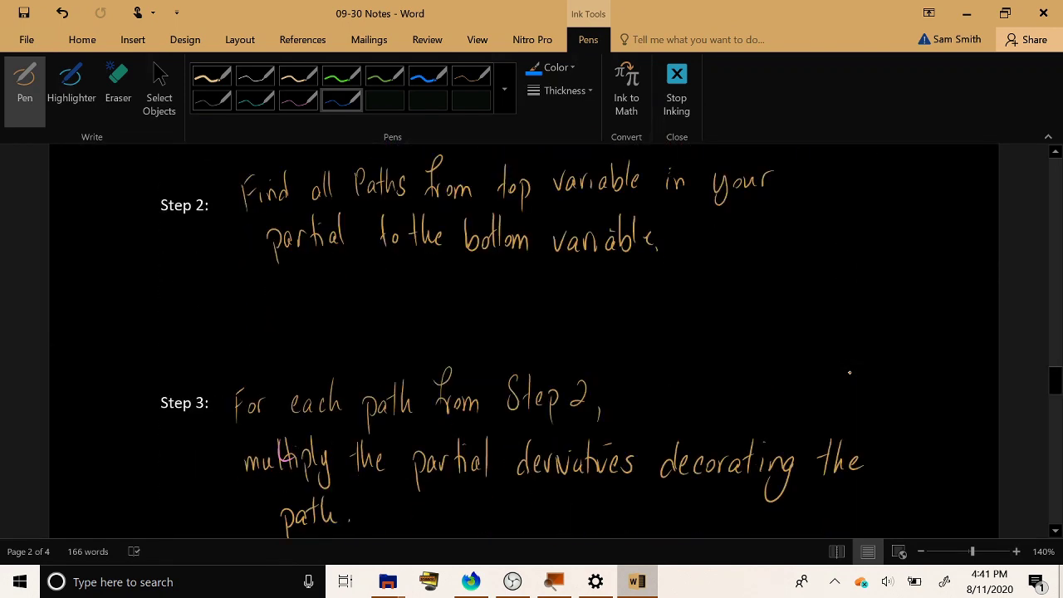
Handwrite 'Add the' in orange ink after Step 4
{"action": "scroll", "coordinate": [850, 373], "scroll_direction": "down", "scroll_amount": 1}
{"action": "scroll", "coordinate": [850, 372], "scroll_direction": "down", "scroll_amount": 1}
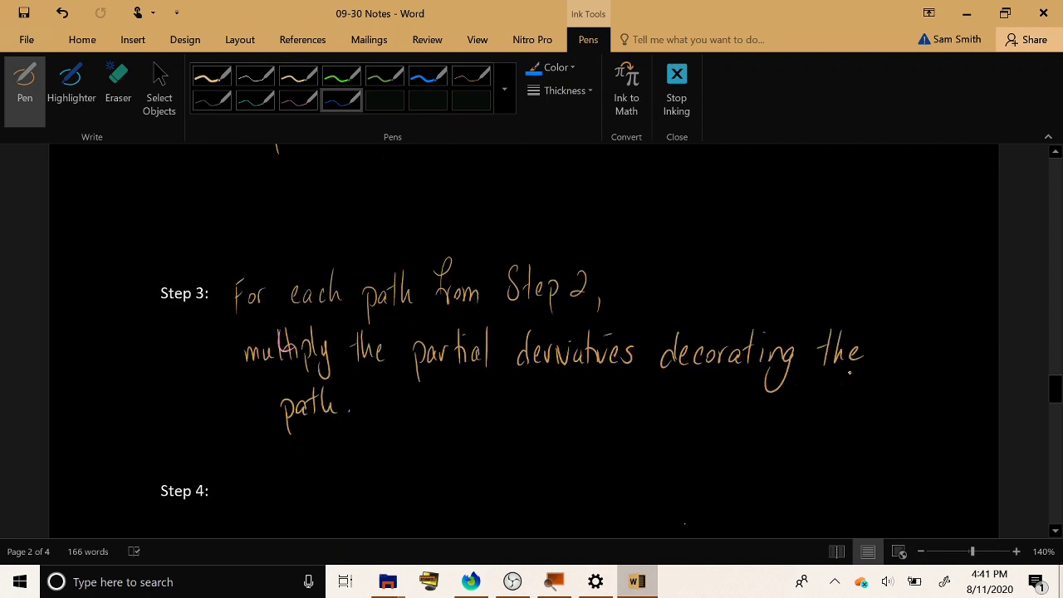
{"action": "scroll", "coordinate": [850, 373], "scroll_direction": "down", "scroll_amount": 1}
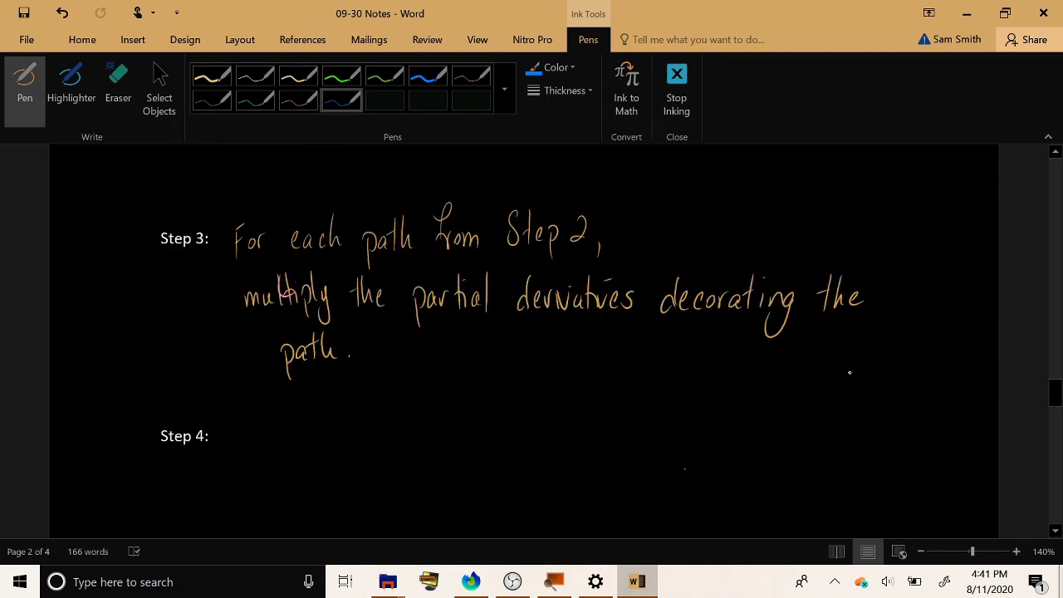
{"action": "left_click", "coordinate": [118, 83]}
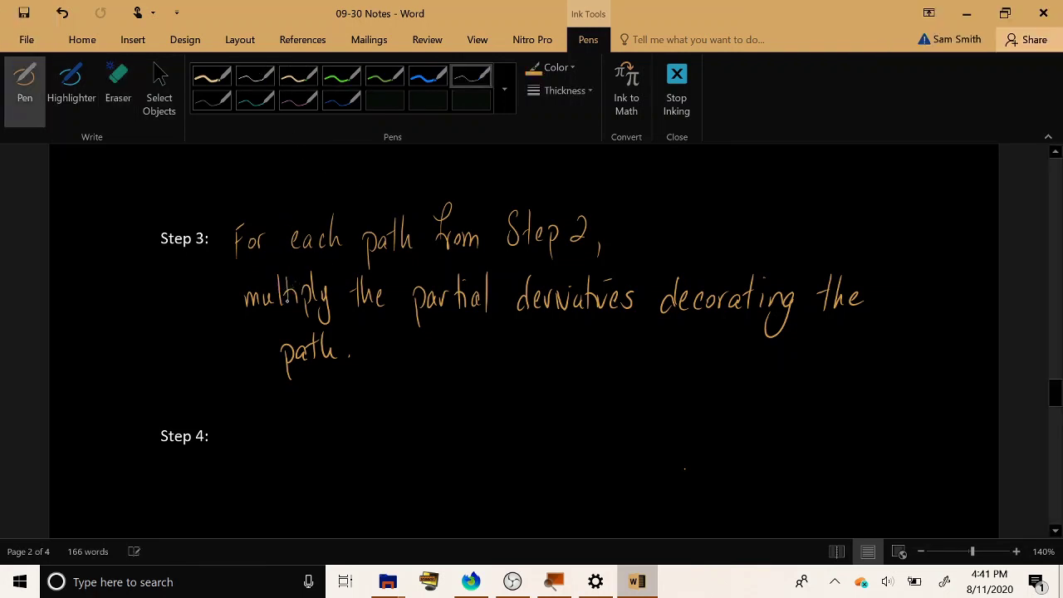
{"action": "scroll", "coordinate": [291, 246], "scroll_direction": "down", "scroll_amount": 2}
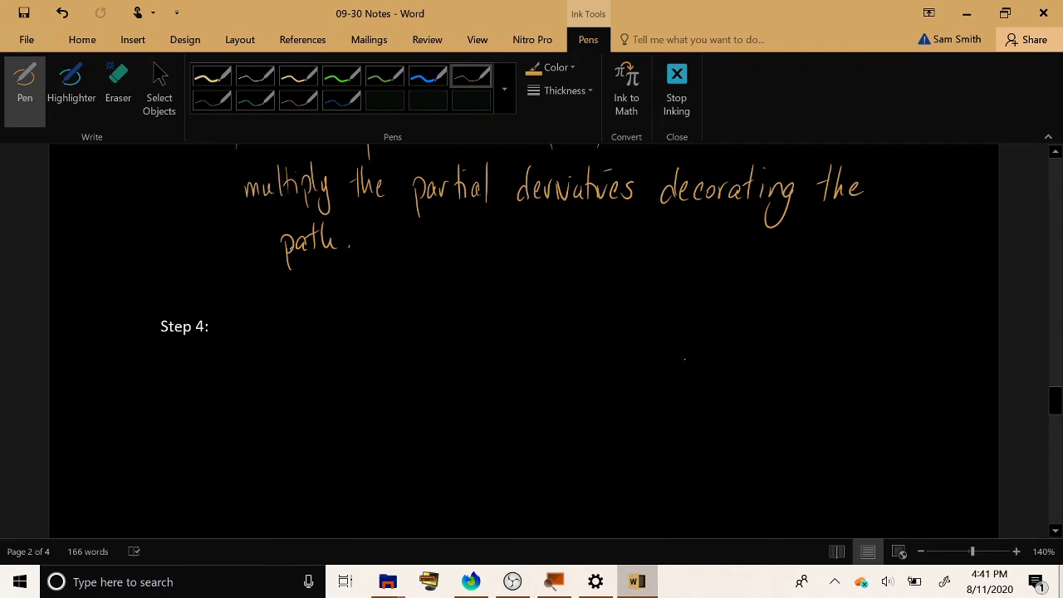
{"action": "scroll", "coordinate": [291, 246], "scroll_direction": "down", "scroll_amount": 1}
{"action": "scroll", "coordinate": [291, 245], "scroll_direction": "up", "scroll_amount": 1}
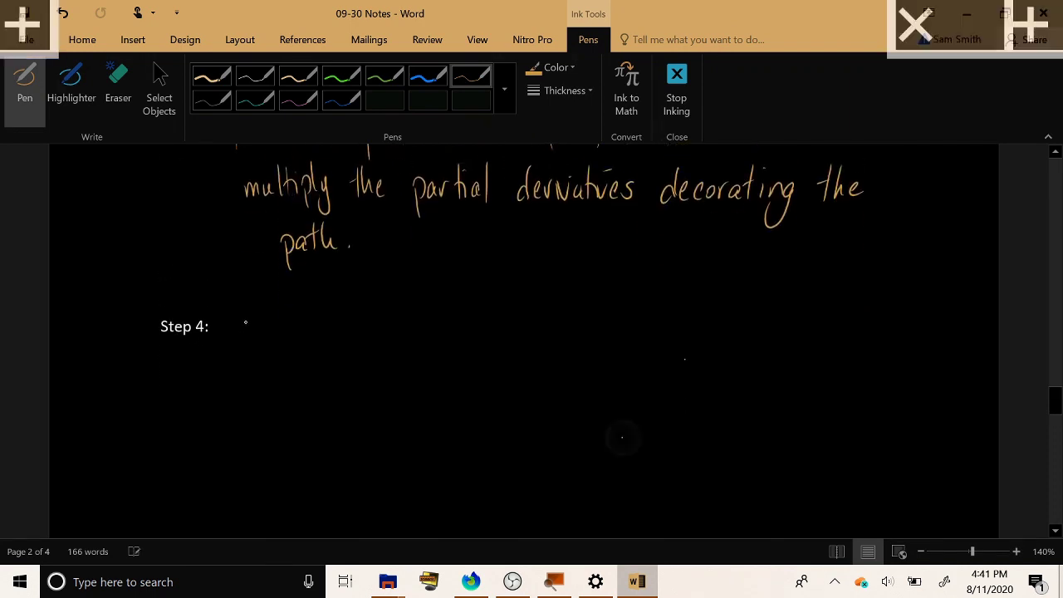
{"action": "mouse_move", "coordinate": [256, 309]}
{"action": "left_mouse_down"}
{"action": "mouse_move", "coordinate": [245, 339]}
{"action": "mouse_move", "coordinate": [260, 339]}
{"action": "left_mouse_up"}
{"action": "mouse_move", "coordinate": [274, 324]}
{"action": "left_mouse_down"}
{"action": "mouse_move", "coordinate": [266, 336]}
{"action": "mouse_move", "coordinate": [275, 337]}
{"action": "left_mouse_up"}
{"action": "left_click_drag", "start_coordinate": [279, 331], "coordinate": [288, 340]}
{"action": "mouse_move", "coordinate": [330, 304]}
{"action": "left_mouse_down"}
{"action": "mouse_move", "coordinate": [341, 338]}
{"action": "mouse_move", "coordinate": [394, 354]}
{"action": "left_mouse_up"}
{"action": "mouse_move", "coordinate": [394, 320]}
{"action": "left_mouse_down"}
{"action": "mouse_move", "coordinate": [400, 336]}
{"action": "mouse_move", "coordinate": [437, 326]}
{"action": "left_mouse_up"}
Finish the orange line with 'products from Step 3.'
{"action": "left_click_drag", "start_coordinate": [448, 320], "coordinate": [450, 331]}
{"action": "left_click_drag", "start_coordinate": [456, 316], "coordinate": [478, 331]}
{"action": "mouse_move", "coordinate": [485, 296]}
{"action": "left_mouse_down"}
{"action": "mouse_move", "coordinate": [487, 334]}
{"action": "mouse_move", "coordinate": [493, 314]}
{"action": "left_mouse_up"}
{"action": "left_click_drag", "start_coordinate": [504, 314], "coordinate": [498, 335]}
{"action": "left_click_drag", "start_coordinate": [545, 299], "coordinate": [531, 341]}
{"action": "mouse_move", "coordinate": [525, 317]}
{"action": "left_mouse_down"}
{"action": "mouse_move", "coordinate": [542, 316]}
{"action": "mouse_move", "coordinate": [553, 339]}
{"action": "left_mouse_up"}
{"action": "left_click_drag", "start_coordinate": [560, 329], "coordinate": [561, 337]}
{"action": "left_click_drag", "start_coordinate": [567, 330], "coordinate": [578, 339]}
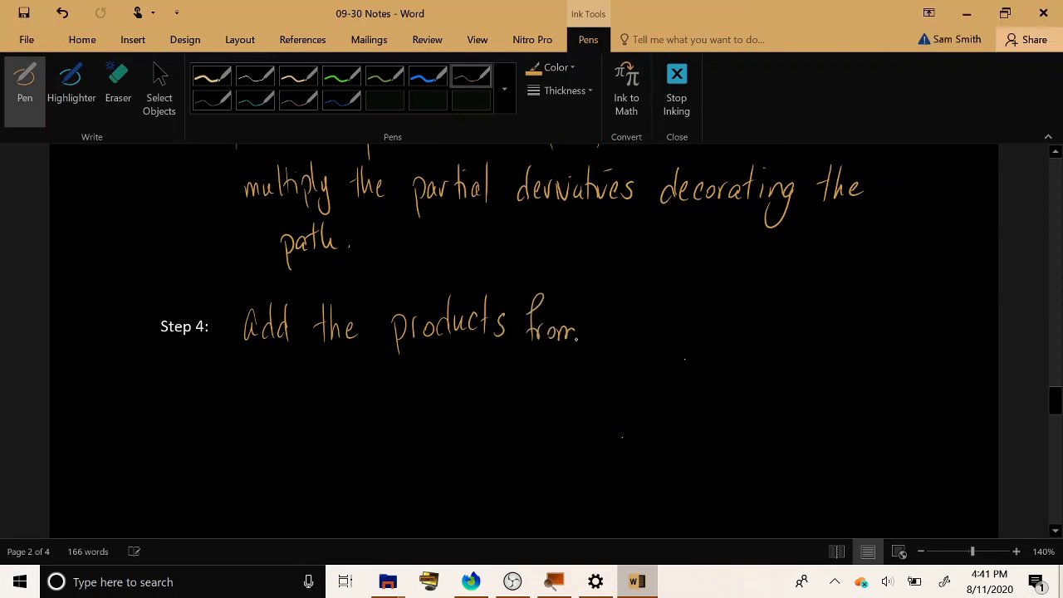
{"action": "left_click_drag", "start_coordinate": [624, 304], "coordinate": [610, 342]}
{"action": "mouse_move", "coordinate": [633, 304]}
{"action": "left_mouse_down"}
{"action": "mouse_move", "coordinate": [631, 344]}
{"action": "mouse_move", "coordinate": [638, 320]}
{"action": "left_mouse_up"}
{"action": "left_click_drag", "start_coordinate": [641, 334], "coordinate": [648, 341]}
{"action": "mouse_move", "coordinate": [656, 327]}
{"action": "left_mouse_down"}
{"action": "mouse_move", "coordinate": [656, 359]}
{"action": "mouse_move", "coordinate": [658, 344]}
{"action": "mouse_move", "coordinate": [689, 348]}
{"action": "left_mouse_up"}
{"action": "left_click", "coordinate": [710, 349]}
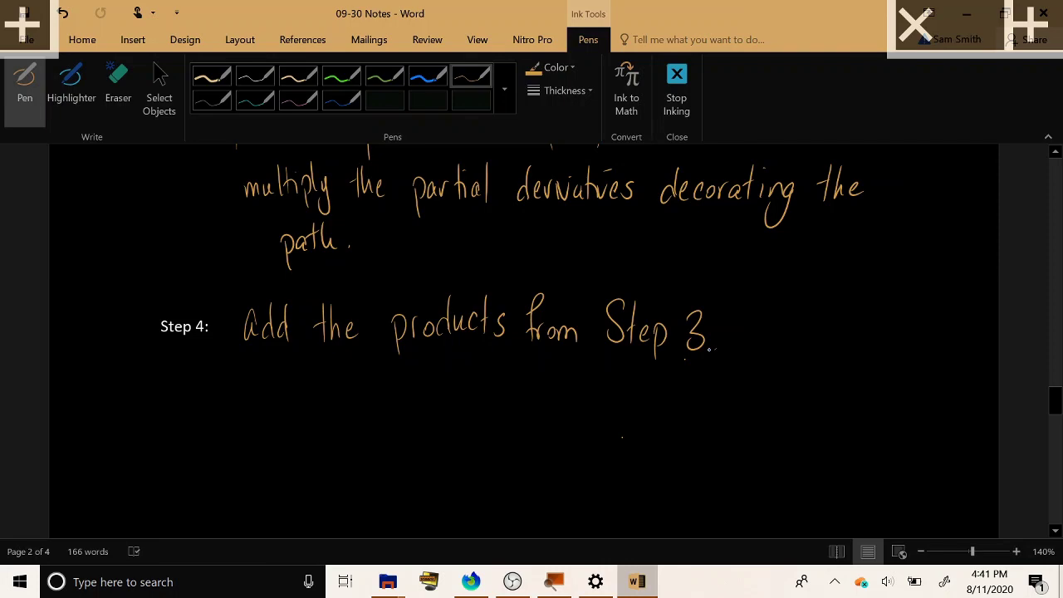
Write '∂f/∂s =' in blue ink below the Left path line
{"action": "scroll", "coordinate": [622, 436], "scroll_direction": "up", "scroll_amount": 1}
{"action": "scroll", "coordinate": [444, 363], "scroll_direction": "down", "scroll_amount": 4}
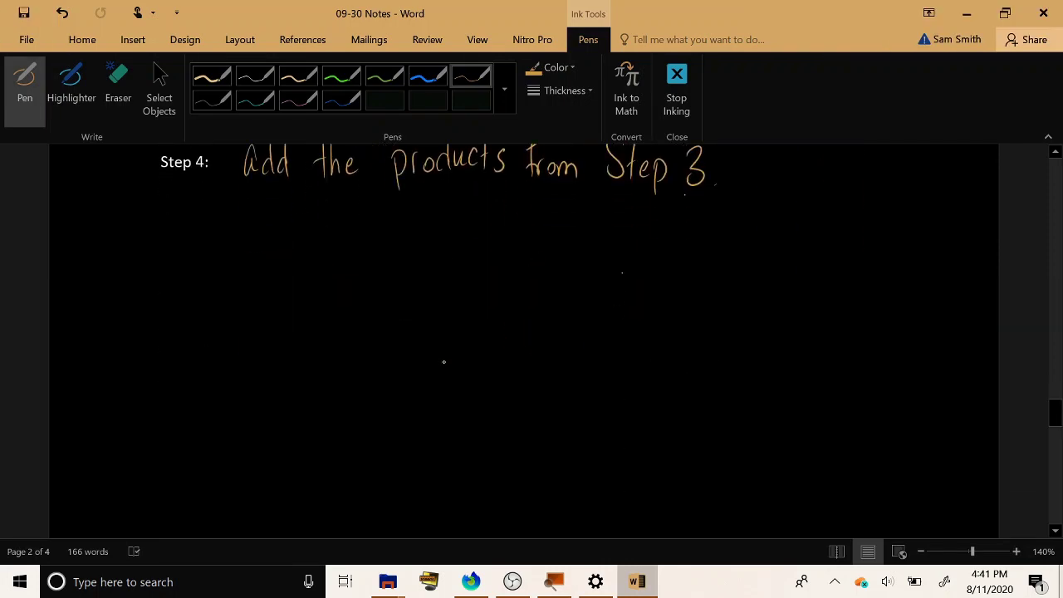
{"action": "scroll", "coordinate": [444, 363], "scroll_direction": "up", "scroll_amount": 5}
{"action": "scroll", "coordinate": [443, 363], "scroll_direction": "up", "scroll_amount": 10}
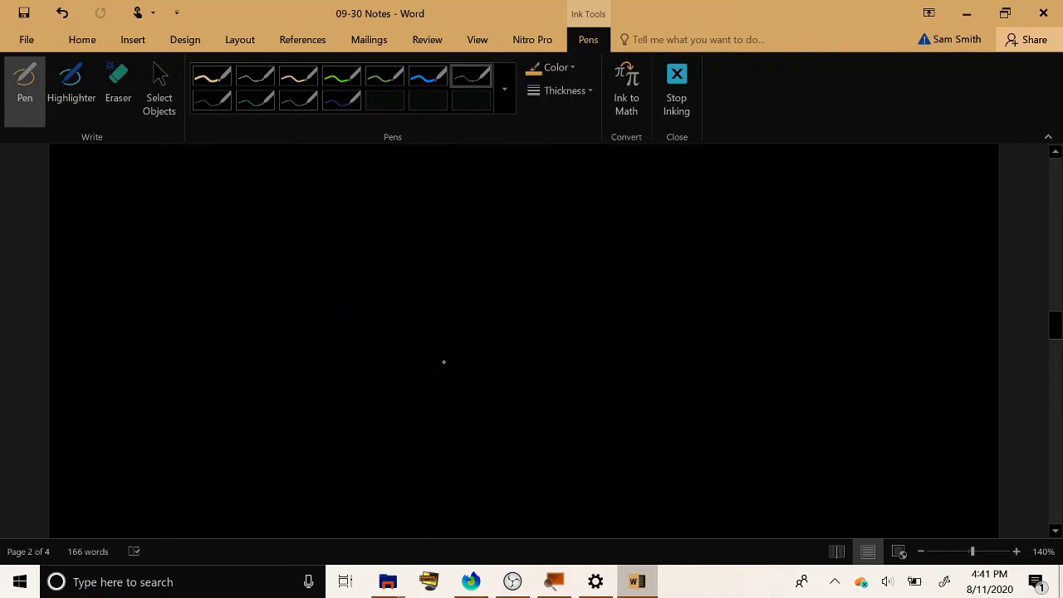
{"action": "scroll", "coordinate": [443, 362], "scroll_direction": "up", "scroll_amount": 3}
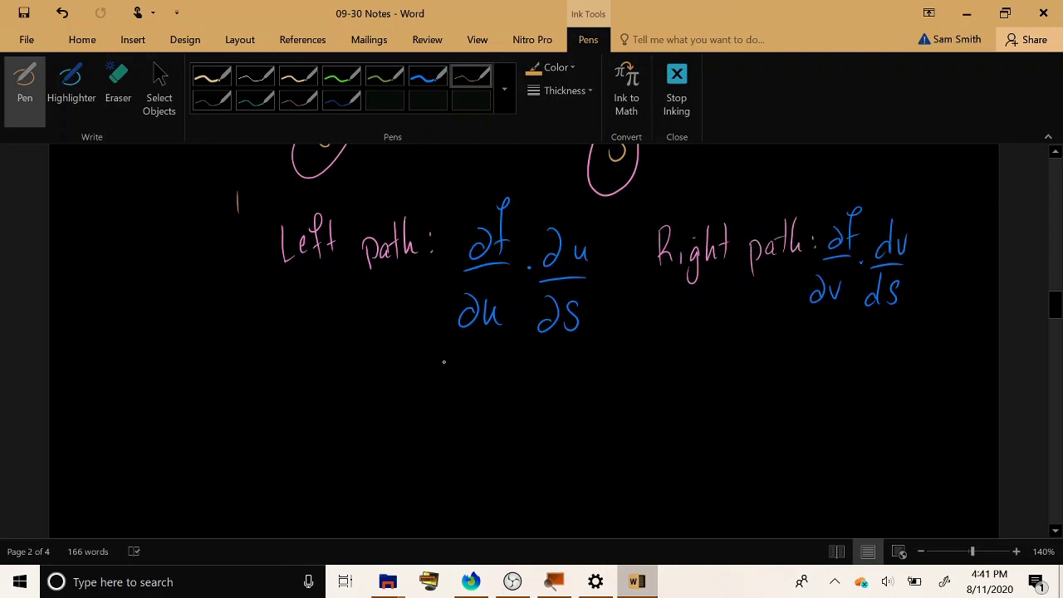
{"action": "left_click", "coordinate": [341, 100]}
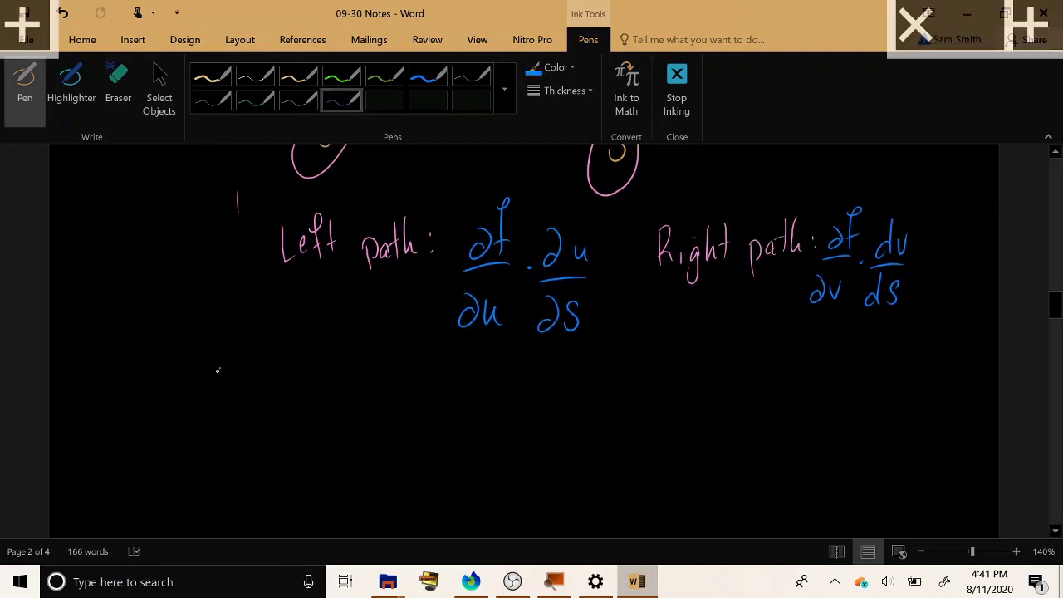
{"action": "mouse_move", "coordinate": [235, 374]}
{"action": "left_mouse_down"}
{"action": "mouse_move", "coordinate": [226, 391]}
{"action": "mouse_move", "coordinate": [229, 352]}
{"action": "mouse_move", "coordinate": [241, 389]}
{"action": "mouse_move", "coordinate": [262, 375]}
{"action": "left_mouse_up"}
{"action": "mouse_move", "coordinate": [249, 398]}
{"action": "left_mouse_down"}
{"action": "mouse_move", "coordinate": [205, 405]}
{"action": "mouse_move", "coordinate": [216, 447]}
{"action": "mouse_move", "coordinate": [223, 415]}
{"action": "left_mouse_up"}
{"action": "left_click_drag", "start_coordinate": [247, 422], "coordinate": [237, 446]}
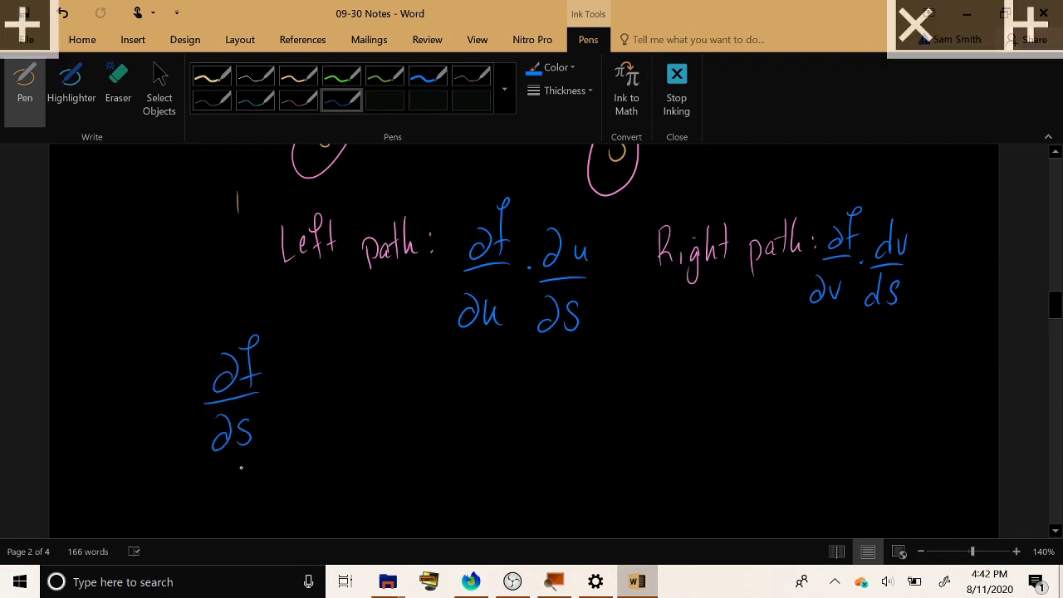
{"action": "left_click_drag", "start_coordinate": [282, 397], "coordinate": [296, 397]}
{"action": "left_click_drag", "start_coordinate": [283, 405], "coordinate": [296, 405]}
Write the first term ∂f/∂u · ∂u/∂s after the equals sign
{"action": "mouse_move", "coordinate": [375, 379]}
{"action": "left_mouse_down"}
{"action": "mouse_move", "coordinate": [365, 393]}
{"action": "mouse_move", "coordinate": [379, 364]}
{"action": "left_mouse_up"}
{"action": "left_click_drag", "start_coordinate": [400, 347], "coordinate": [391, 392]}
{"action": "left_click_drag", "start_coordinate": [382, 386], "coordinate": [399, 384]}
{"action": "left_click_drag", "start_coordinate": [349, 410], "coordinate": [397, 404]}
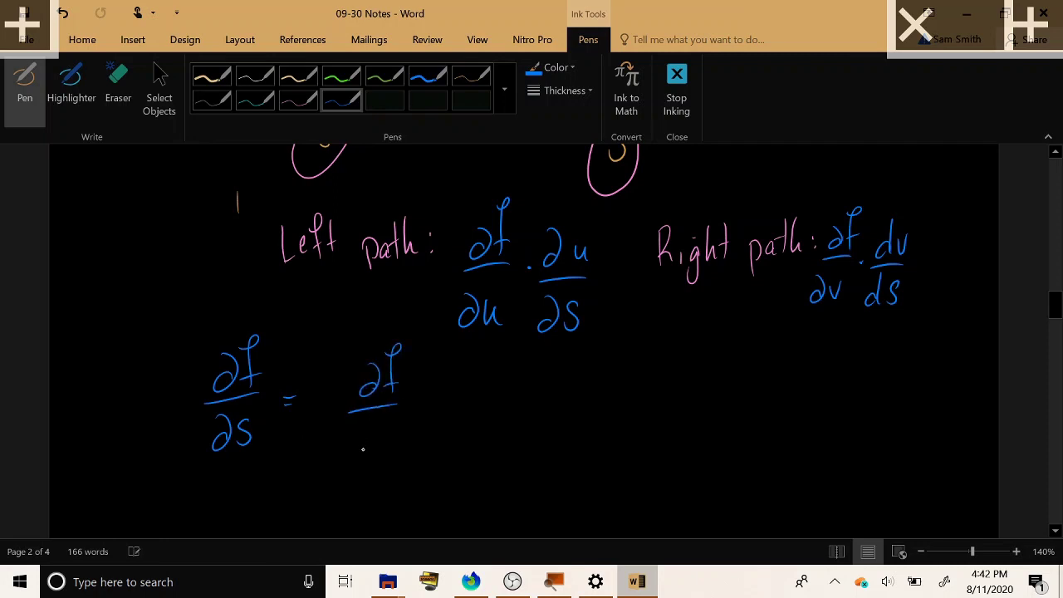
{"action": "mouse_move", "coordinate": [365, 442]}
{"action": "left_mouse_down"}
{"action": "mouse_move", "coordinate": [358, 425]}
{"action": "mouse_move", "coordinate": [387, 432]}
{"action": "left_mouse_up"}
{"action": "mouse_move", "coordinate": [442, 382]}
{"action": "left_mouse_down"}
{"action": "mouse_move", "coordinate": [440, 367]}
{"action": "mouse_move", "coordinate": [470, 402]}
{"action": "left_mouse_up"}
{"action": "mouse_move", "coordinate": [441, 447]}
{"action": "left_mouse_down"}
{"action": "mouse_move", "coordinate": [440, 427]}
{"action": "mouse_move", "coordinate": [453, 453]}
{"action": "left_mouse_up"}
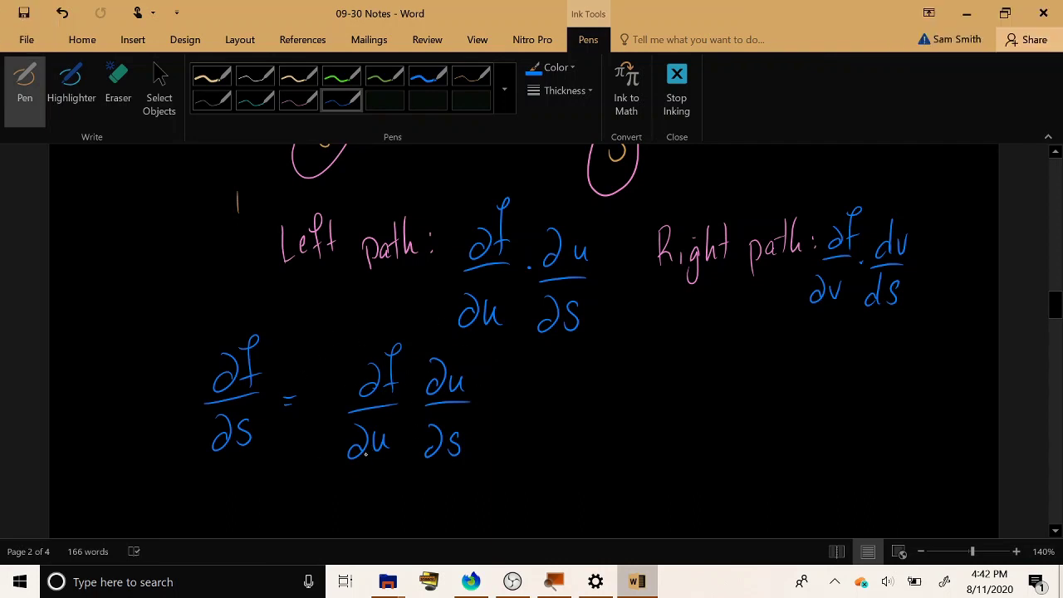
Add '+ ∂f/∂v · dv/ds' to the equation, erasing a stray ∂
{"action": "mouse_move", "coordinate": [509, 390]}
{"action": "left_mouse_down"}
{"action": "mouse_move", "coordinate": [509, 413]}
{"action": "mouse_move", "coordinate": [520, 401]}
{"action": "left_mouse_up"}
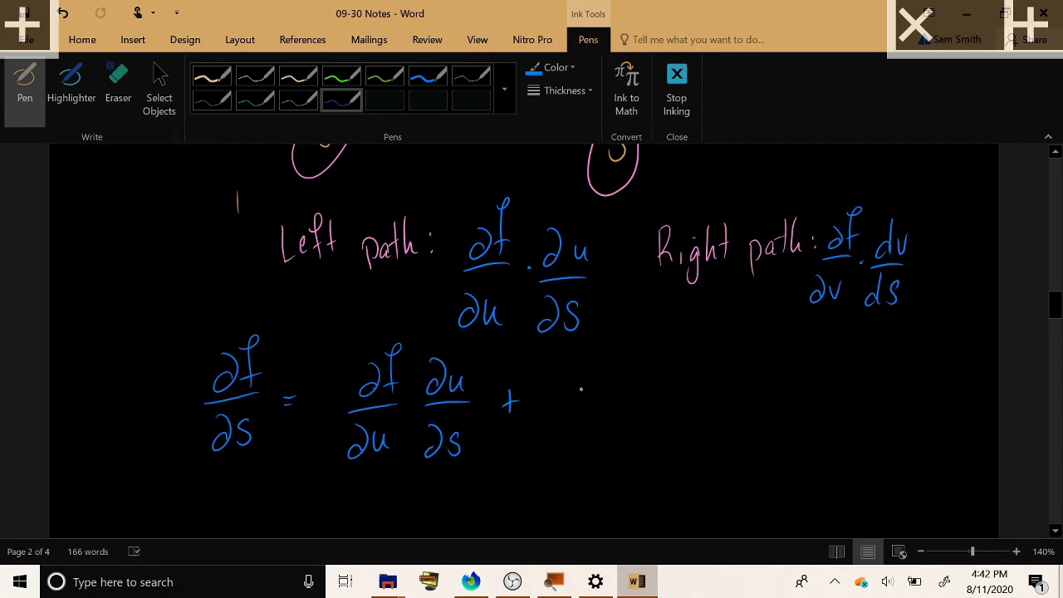
{"action": "mouse_move", "coordinate": [580, 389]}
{"action": "left_mouse_down"}
{"action": "mouse_move", "coordinate": [588, 367]}
{"action": "mouse_move", "coordinate": [600, 407]}
{"action": "mouse_move", "coordinate": [612, 405]}
{"action": "left_mouse_up"}
{"action": "mouse_move", "coordinate": [577, 448]}
{"action": "left_mouse_down"}
{"action": "mouse_move", "coordinate": [571, 430]}
{"action": "mouse_move", "coordinate": [596, 437]}
{"action": "left_mouse_up"}
{"action": "left_click_drag", "start_coordinate": [652, 386], "coordinate": [642, 371]}
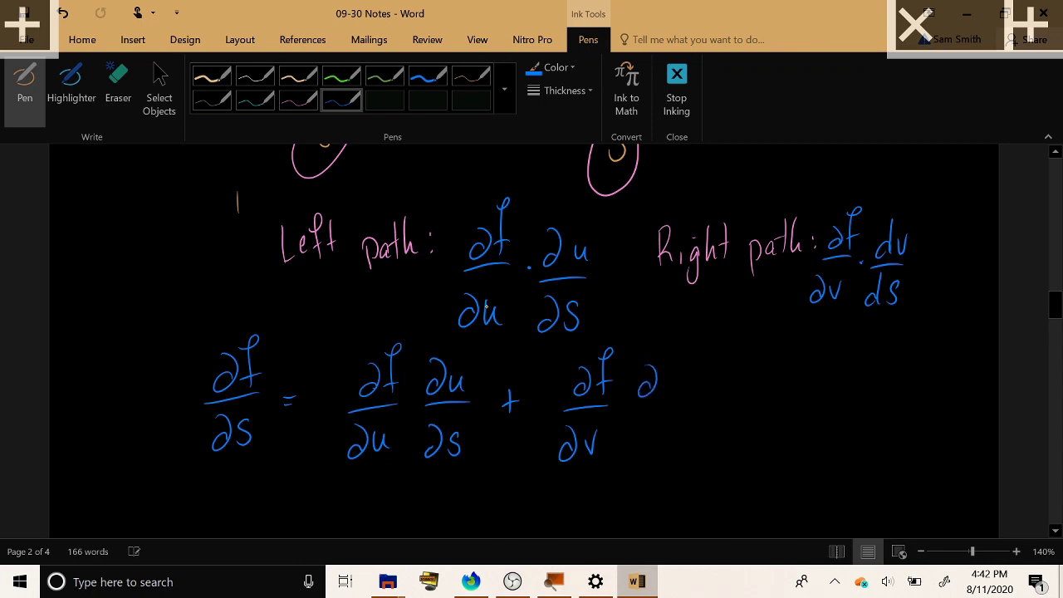
{"action": "left_click", "coordinate": [118, 83]}
{"action": "left_click", "coordinate": [649, 384]}
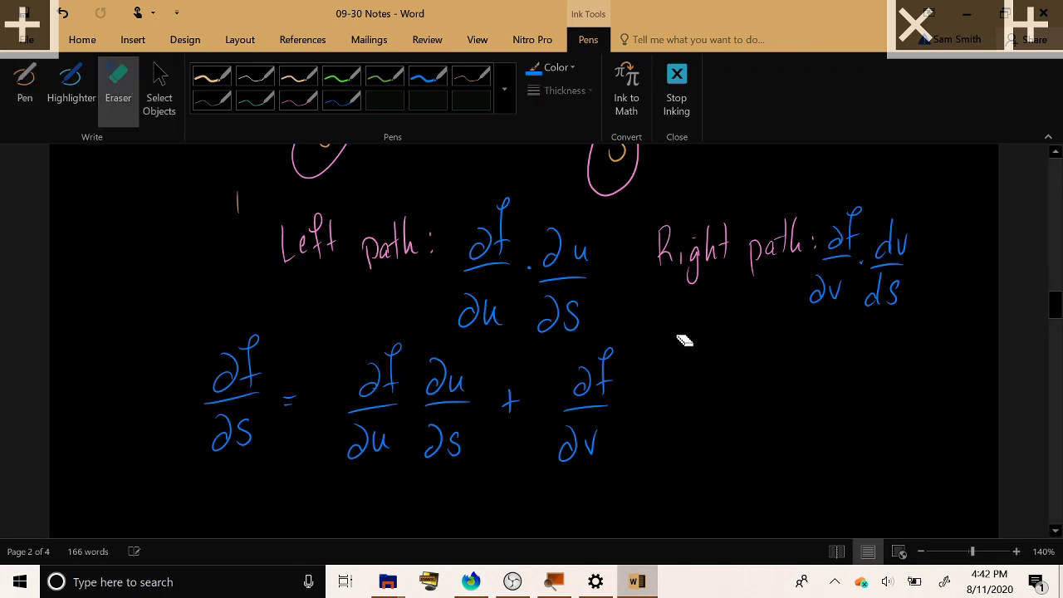
{"action": "left_click", "coordinate": [341, 99]}
{"action": "mouse_move", "coordinate": [652, 384]}
{"action": "left_mouse_down"}
{"action": "mouse_move", "coordinate": [648, 397]}
{"action": "mouse_move", "coordinate": [656, 359]}
{"action": "left_mouse_up"}
{"action": "left_click_drag", "start_coordinate": [661, 381], "coordinate": [680, 376]}
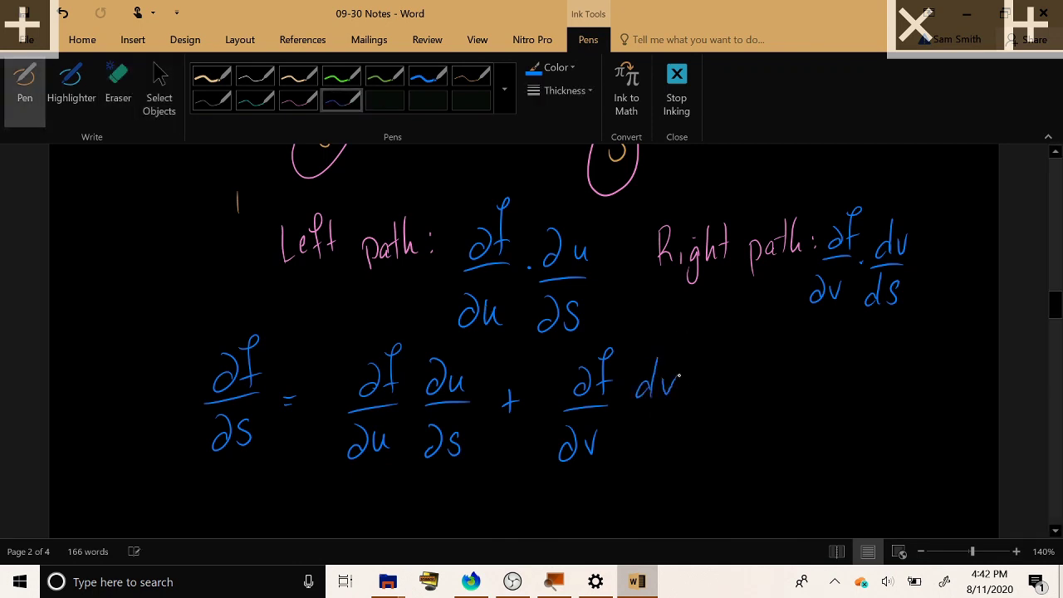
{"action": "left_click_drag", "start_coordinate": [636, 408], "coordinate": [671, 405]}
{"action": "mouse_move", "coordinate": [648, 436]}
{"action": "left_mouse_down"}
{"action": "mouse_move", "coordinate": [651, 422]}
{"action": "mouse_move", "coordinate": [658, 451]}
{"action": "left_mouse_up"}
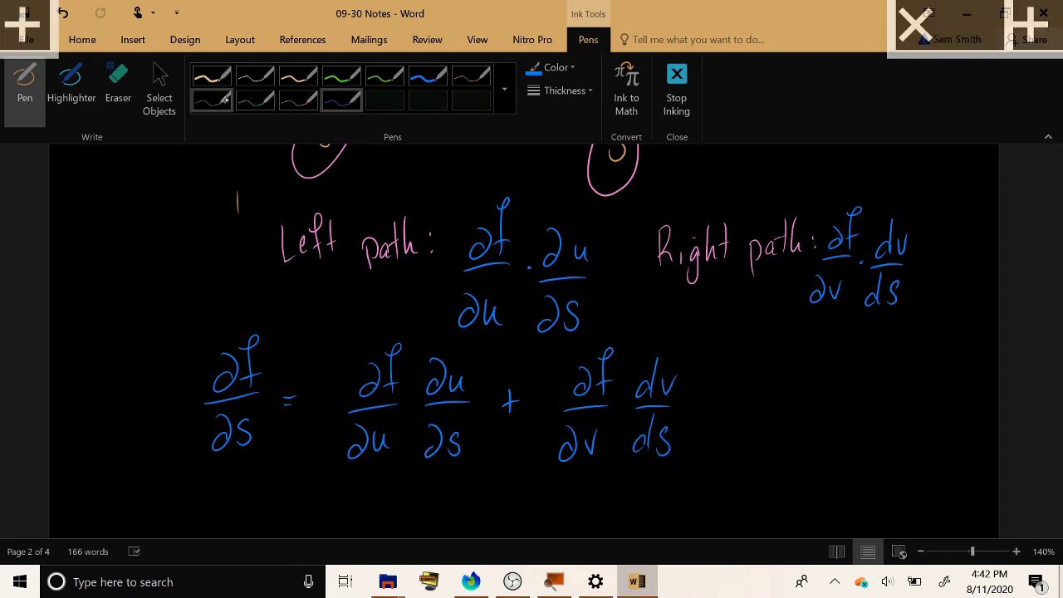
Draw a thin grey loop around the equation and write 'Chain' beside it
{"action": "left_click", "coordinate": [212, 99]}
{"action": "mouse_move", "coordinate": [159, 332]}
{"action": "left_mouse_down"}
{"action": "mouse_move", "coordinate": [143, 466]}
{"action": "mouse_move", "coordinate": [211, 319]}
{"action": "mouse_move", "coordinate": [688, 349]}
{"action": "mouse_move", "coordinate": [536, 495]}
{"action": "mouse_move", "coordinate": [143, 465]}
{"action": "left_mouse_up"}
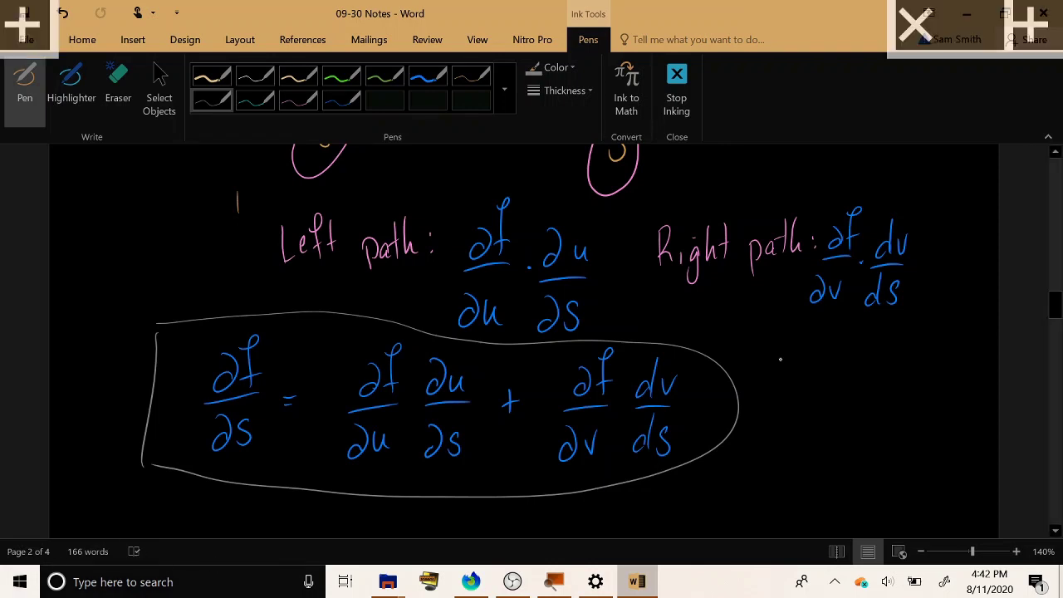
{"action": "mouse_move", "coordinate": [784, 354]}
{"action": "left_mouse_down"}
{"action": "mouse_move", "coordinate": [786, 383]}
{"action": "mouse_move", "coordinate": [829, 365]}
{"action": "mouse_move", "coordinate": [861, 383]}
{"action": "mouse_move", "coordinate": [903, 368]}
{"action": "mouse_move", "coordinate": [913, 377]}
{"action": "left_mouse_up"}
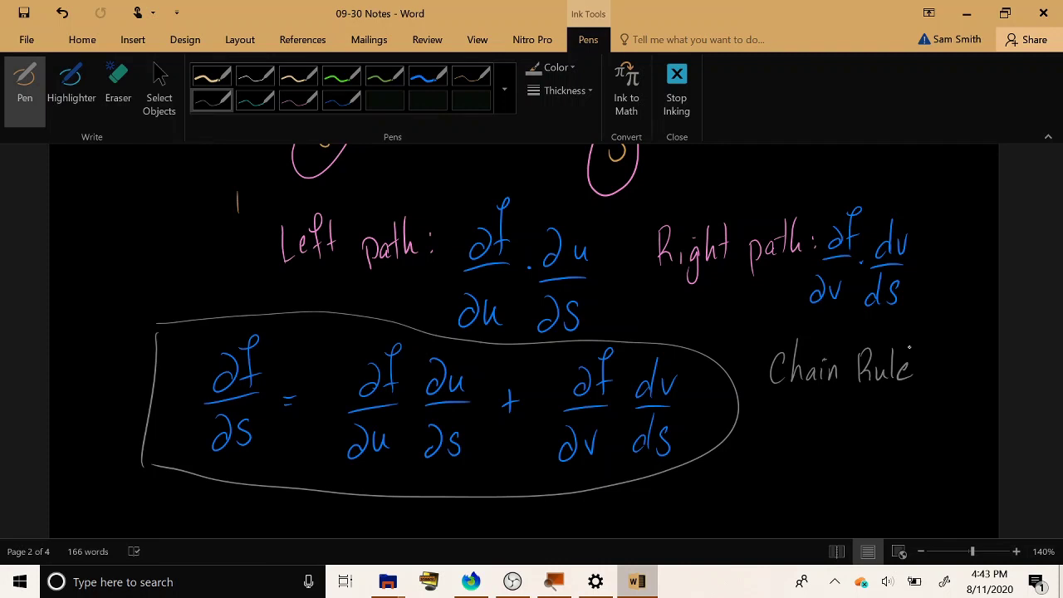
Scroll between the circled chain-rule equation and the f(u,v) tree diagram to review page 2
{"action": "scroll", "coordinate": [894, 392], "scroll_direction": "down", "scroll_amount": 3}
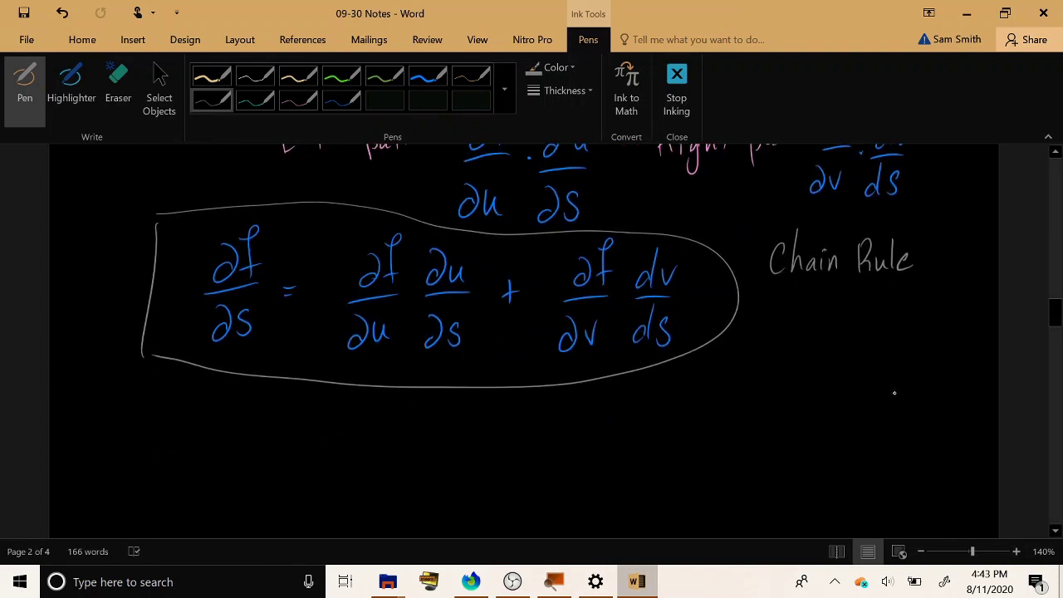
{"action": "scroll", "coordinate": [927, 319], "scroll_direction": "up", "scroll_amount": 10}
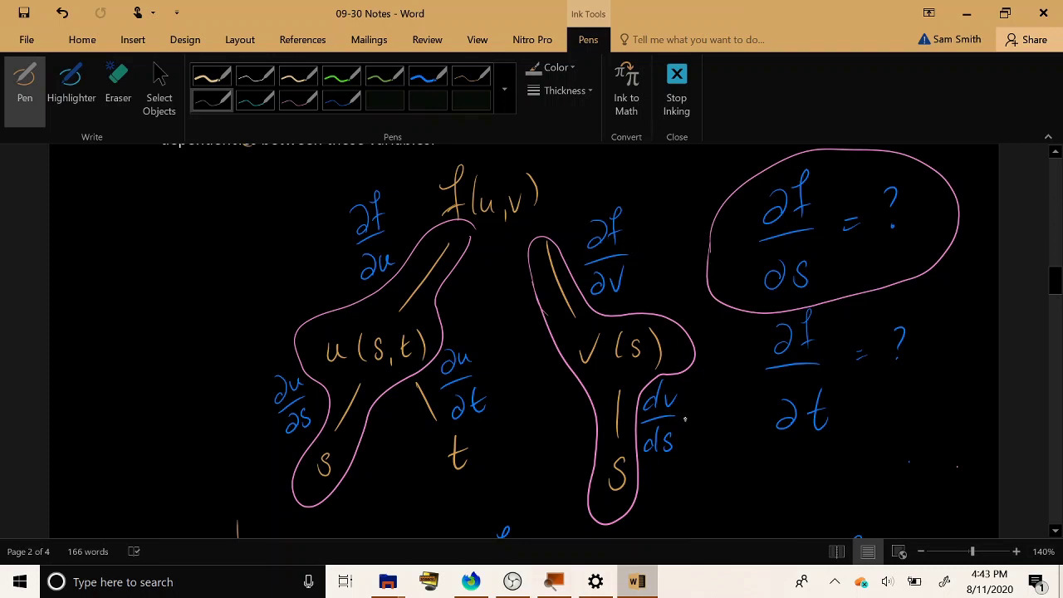
{"action": "scroll", "coordinate": [537, 475], "scroll_direction": "down", "scroll_amount": 4}
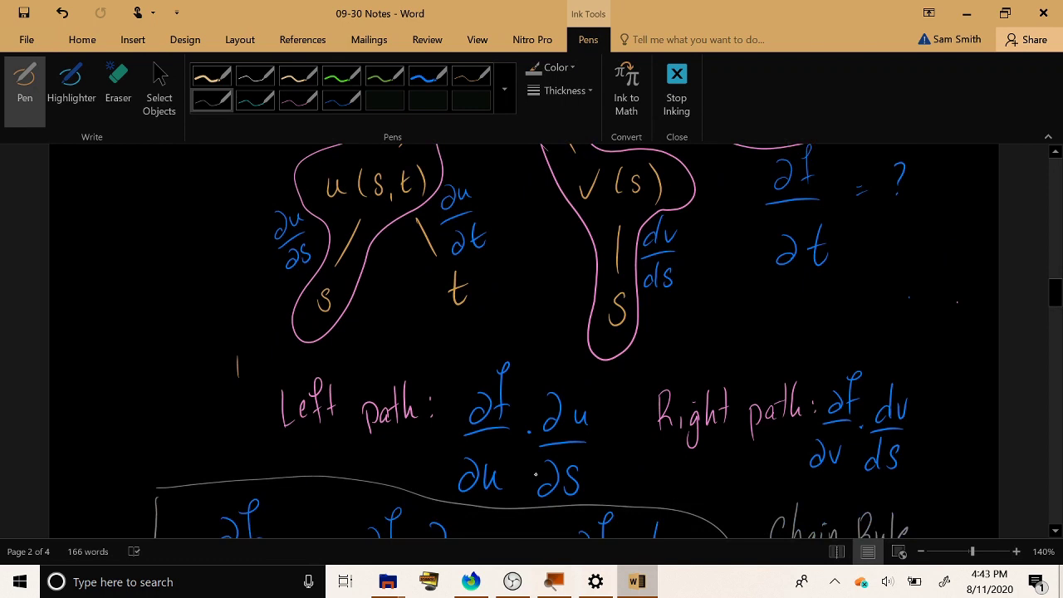
{"action": "scroll", "coordinate": [536, 475], "scroll_direction": "down", "scroll_amount": 4}
{"action": "scroll", "coordinate": [539, 474], "scroll_direction": "down", "scroll_amount": 1}
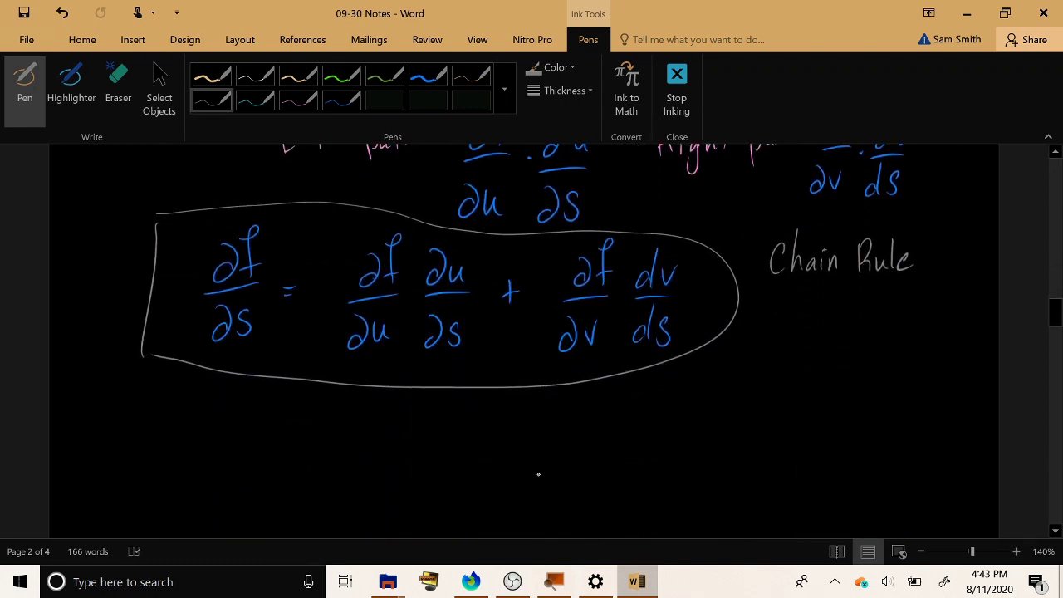
{"action": "scroll", "coordinate": [538, 474], "scroll_direction": "down", "scroll_amount": 2}
{"action": "scroll", "coordinate": [538, 474], "scroll_direction": "up", "scroll_amount": 3}
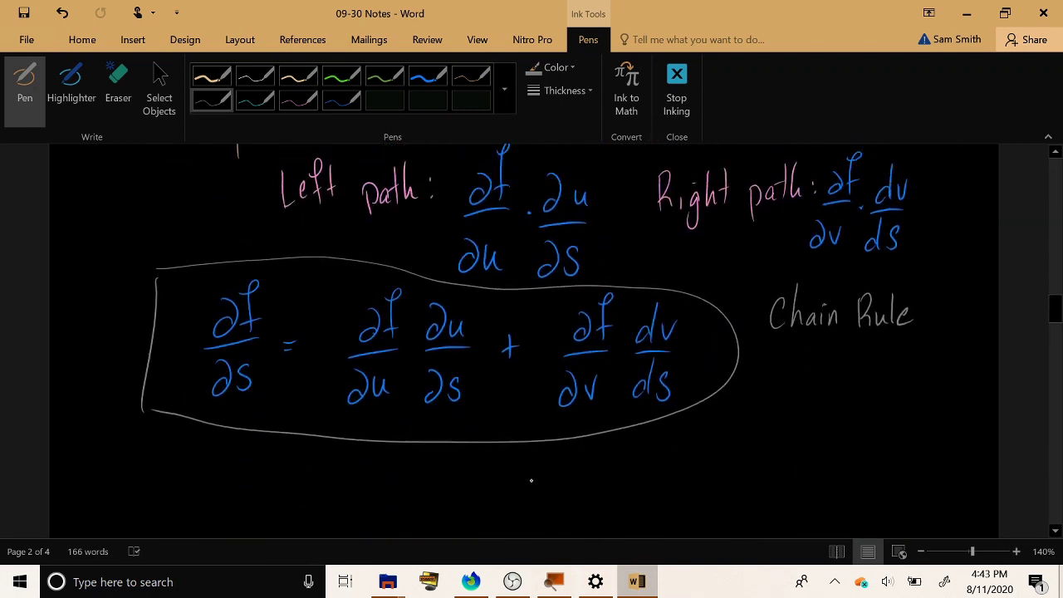
{"action": "scroll", "coordinate": [531, 480], "scroll_direction": "up", "scroll_amount": 3}
{"action": "scroll", "coordinate": [531, 482], "scroll_direction": "up", "scroll_amount": 2}
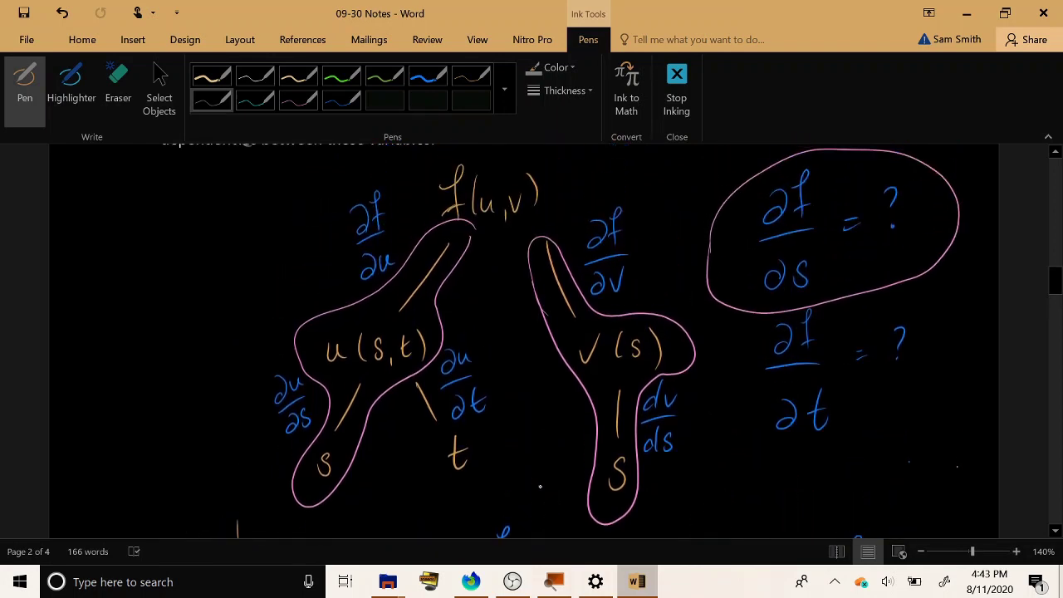
{"action": "scroll", "coordinate": [540, 486], "scroll_direction": "down", "scroll_amount": 1}
{"action": "scroll", "coordinate": [540, 475], "scroll_direction": "up", "scroll_amount": 1}
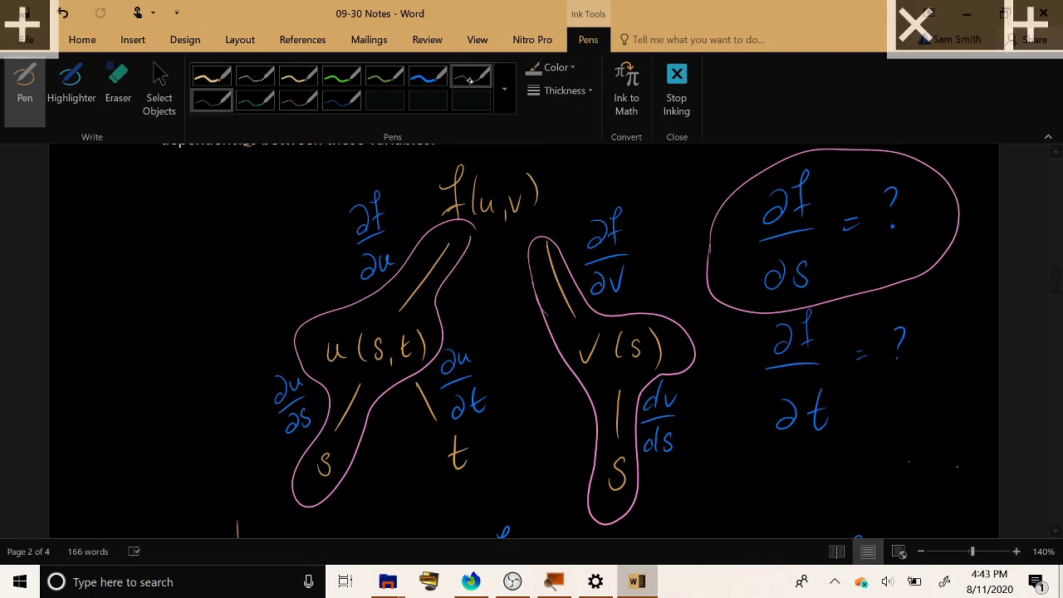
Circle the ∂f/∂t = ? question and loop the f→u(s,t)→t path in teal ink
{"action": "left_click", "coordinate": [254, 101]}
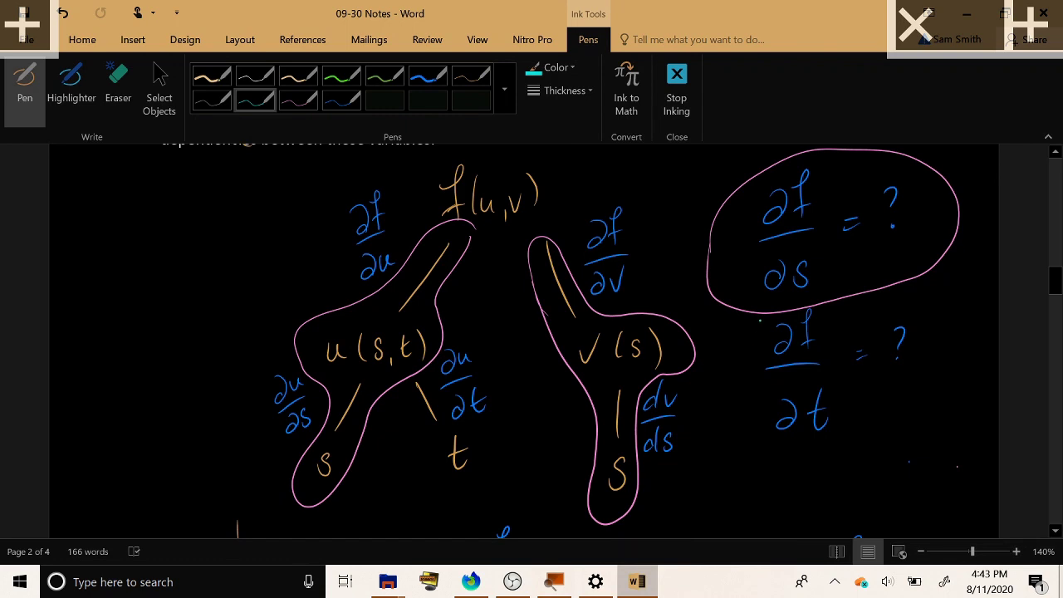
{"action": "mouse_move", "coordinate": [758, 322]}
{"action": "left_mouse_down"}
{"action": "mouse_move", "coordinate": [956, 373]}
{"action": "mouse_move", "coordinate": [914, 293]}
{"action": "left_mouse_up"}
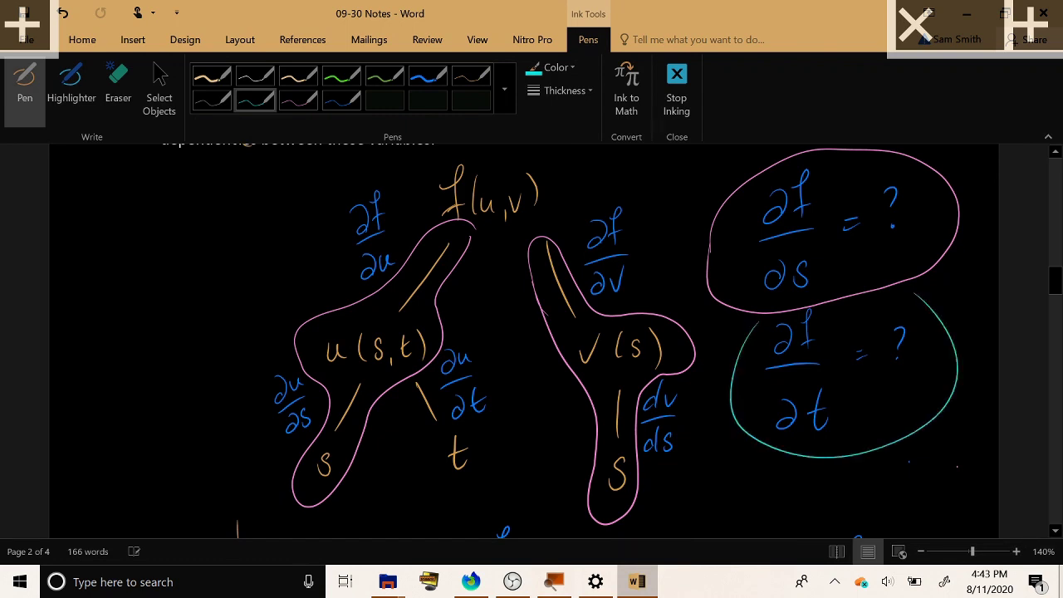
{"action": "mouse_move", "coordinate": [453, 228]}
{"action": "left_mouse_down"}
{"action": "mouse_move", "coordinate": [370, 307]}
{"action": "mouse_move", "coordinate": [376, 375]}
{"action": "mouse_move", "coordinate": [440, 491]}
{"action": "mouse_move", "coordinate": [470, 448]}
{"action": "mouse_move", "coordinate": [436, 387]}
{"action": "mouse_move", "coordinate": [432, 321]}
{"action": "mouse_move", "coordinate": [457, 225]}
{"action": "left_mouse_up"}
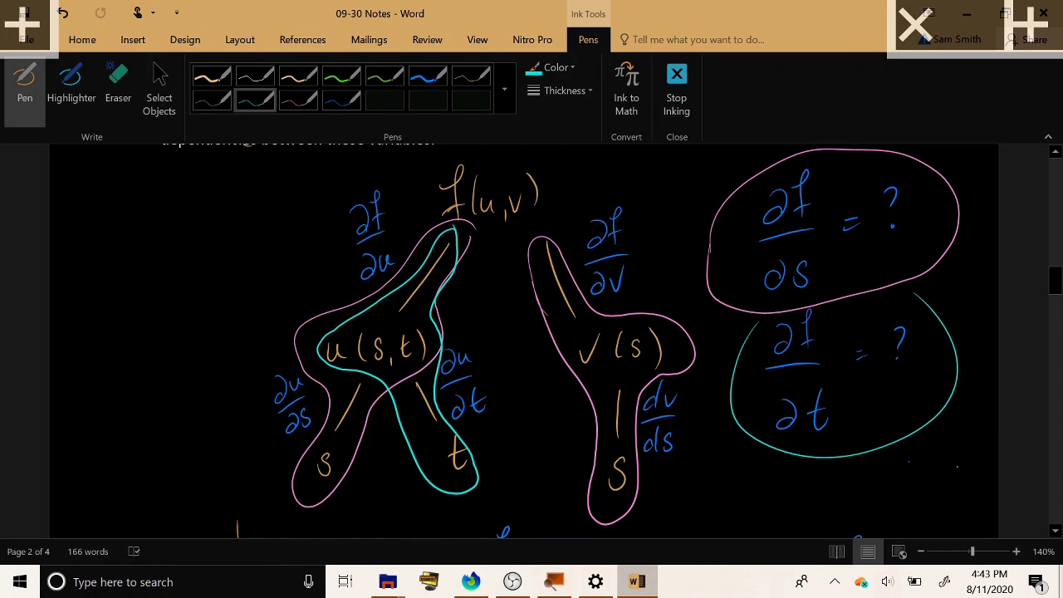
Below the boxed chain-rule equation, handwrite the product ∂f/∂u · ∂u/∂t
{"action": "scroll", "coordinate": [532, 341], "scroll_direction": "down", "scroll_amount": 5}
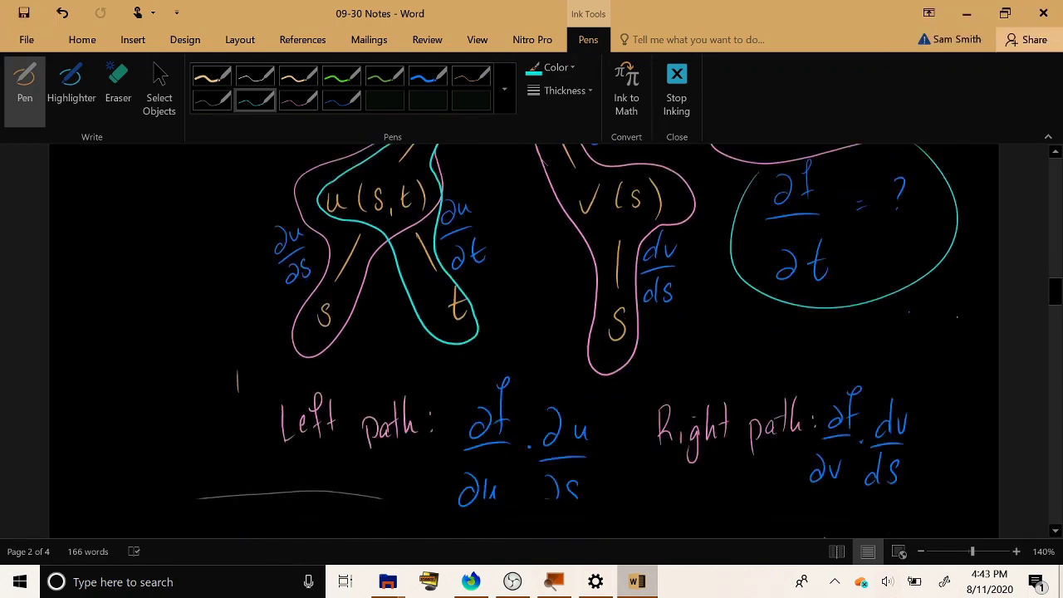
{"action": "scroll", "coordinate": [531, 341], "scroll_direction": "up", "scroll_amount": 3}
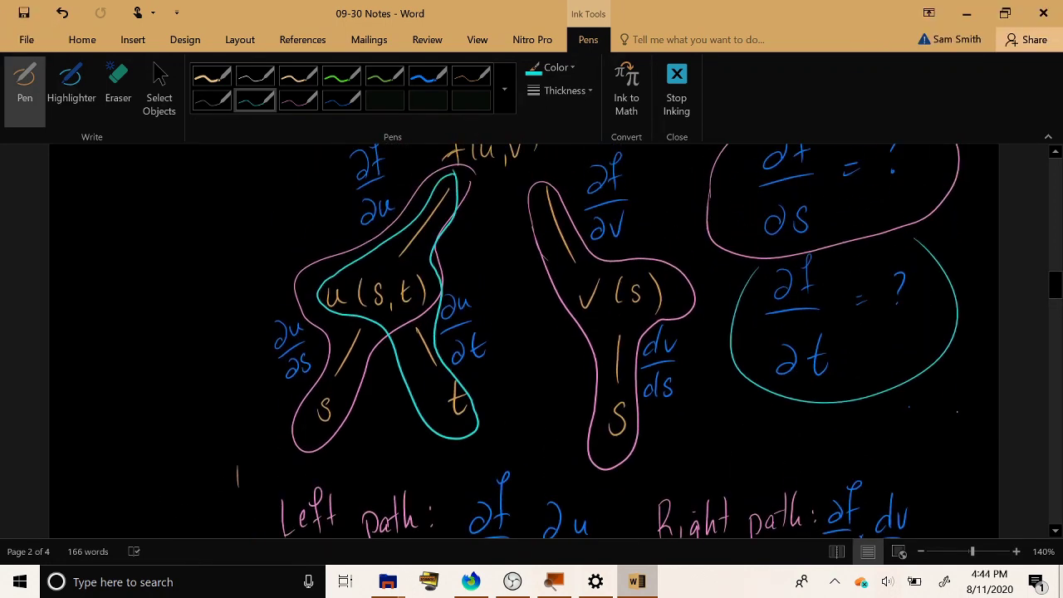
{"action": "scroll", "coordinate": [531, 340], "scroll_direction": "down", "scroll_amount": 5}
{"action": "scroll", "coordinate": [531, 341], "scroll_direction": "down", "scroll_amount": 1}
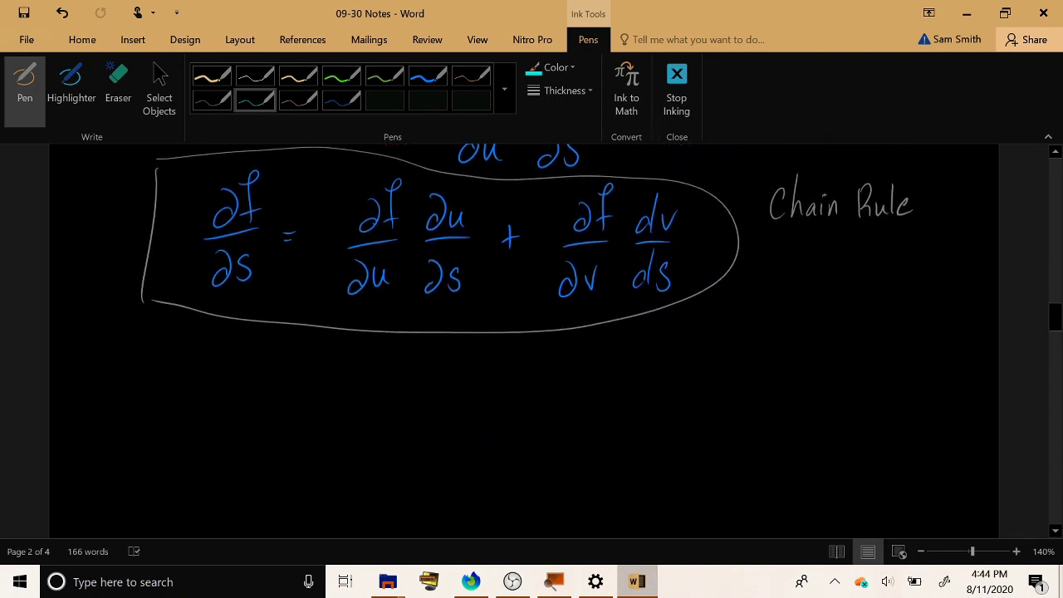
{"action": "mouse_move", "coordinate": [381, 386]}
{"action": "left_mouse_down"}
{"action": "mouse_move", "coordinate": [379, 361]}
{"action": "mouse_move", "coordinate": [392, 370]}
{"action": "mouse_move", "coordinate": [389, 399]}
{"action": "left_mouse_up"}
{"action": "left_click_drag", "start_coordinate": [385, 384], "coordinate": [404, 383]}
{"action": "left_click_drag", "start_coordinate": [367, 408], "coordinate": [397, 406]}
{"action": "left_click_drag", "start_coordinate": [376, 448], "coordinate": [368, 430]}
{"action": "left_click_drag", "start_coordinate": [382, 437], "coordinate": [390, 450]}
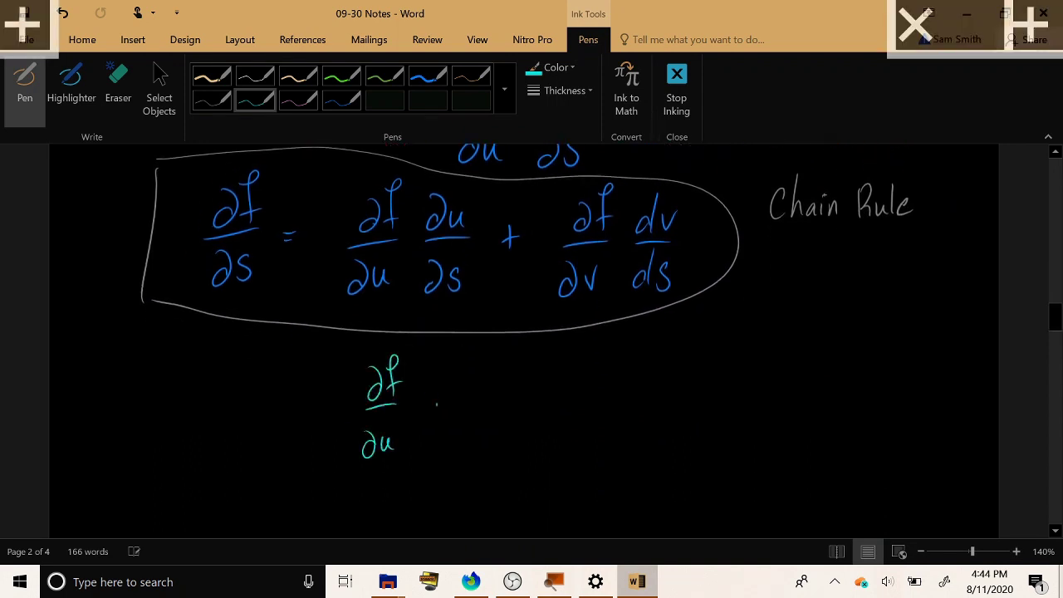
{"action": "mouse_move", "coordinate": [436, 397]}
{"action": "left_mouse_down"}
{"action": "mouse_move", "coordinate": [427, 372]}
{"action": "mouse_move", "coordinate": [459, 410]}
{"action": "left_mouse_up"}
{"action": "mouse_move", "coordinate": [438, 448]}
{"action": "left_mouse_down"}
{"action": "mouse_move", "coordinate": [428, 442]}
{"action": "mouse_move", "coordinate": [436, 427]}
{"action": "mouse_move", "coordinate": [450, 456]}
{"action": "left_mouse_up"}
{"action": "left_click_drag", "start_coordinate": [443, 435], "coordinate": [462, 434]}
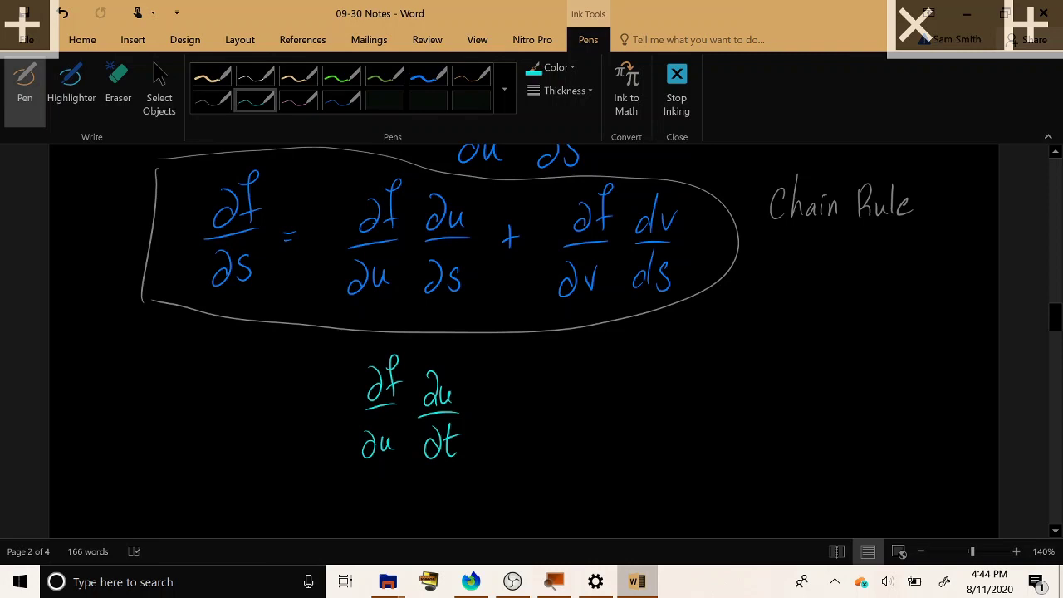
Complete it as ∂f/∂t = ∂f/∂u·∂u/∂t and draw a box around it
{"action": "left_click_drag", "start_coordinate": [307, 397], "coordinate": [324, 395]}
{"action": "left_click_drag", "start_coordinate": [307, 406], "coordinate": [325, 405]}
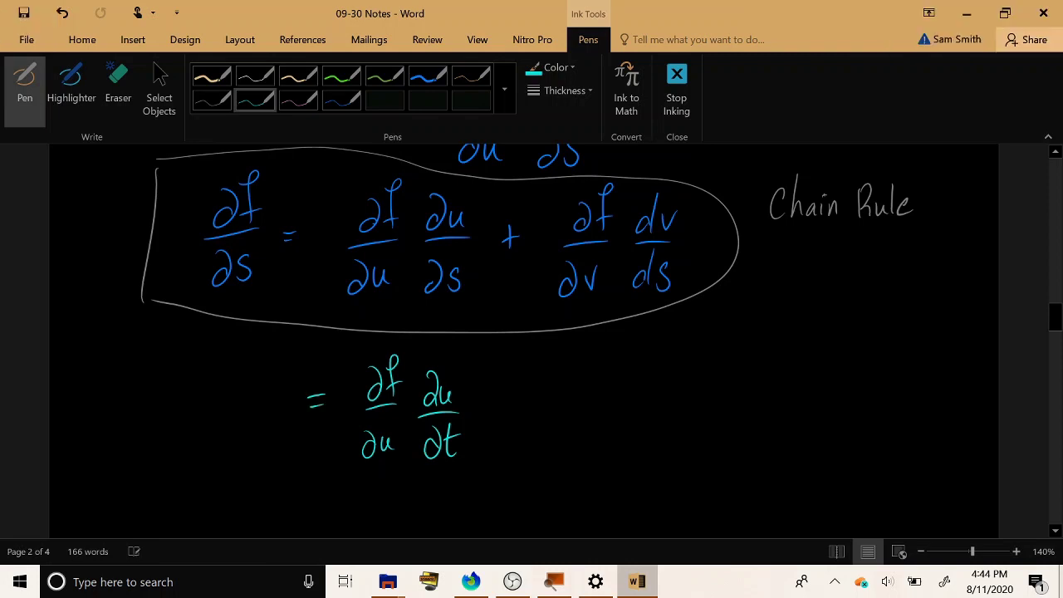
{"action": "mouse_move", "coordinate": [234, 389]}
{"action": "left_mouse_down"}
{"action": "mouse_move", "coordinate": [221, 407]}
{"action": "mouse_move", "coordinate": [223, 369]}
{"action": "mouse_move", "coordinate": [244, 404]}
{"action": "left_mouse_up"}
{"action": "left_click_drag", "start_coordinate": [241, 380], "coordinate": [256, 379]}
{"action": "left_click_drag", "start_coordinate": [219, 419], "coordinate": [252, 417]}
{"action": "mouse_move", "coordinate": [234, 457]}
{"action": "left_mouse_down"}
{"action": "mouse_move", "coordinate": [226, 441]}
{"action": "mouse_move", "coordinate": [246, 465]}
{"action": "mouse_move", "coordinate": [254, 445]}
{"action": "left_mouse_up"}
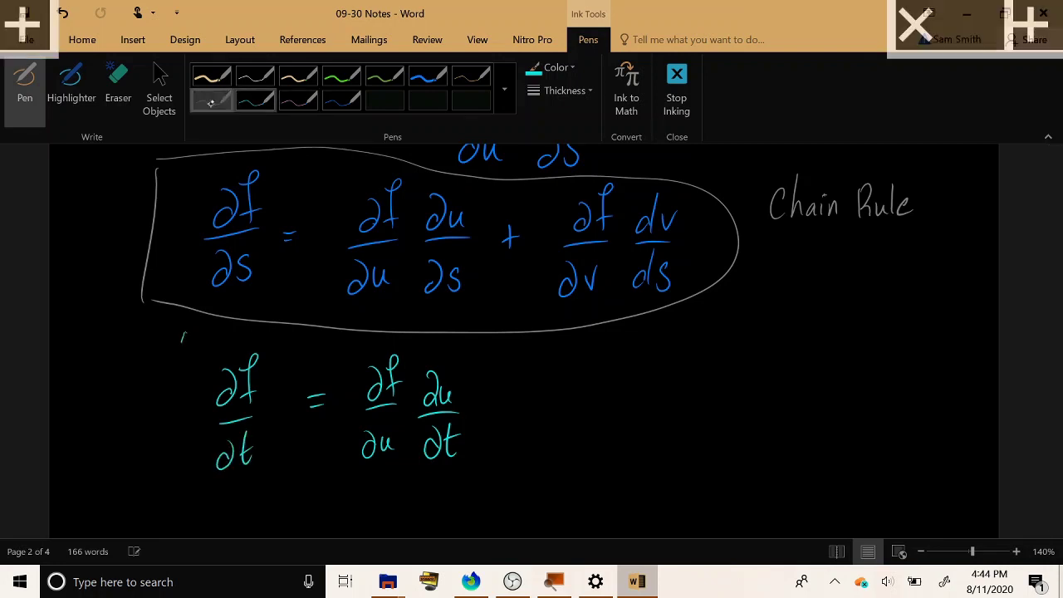
{"action": "mouse_move", "coordinate": [171, 335]}
{"action": "left_mouse_down"}
{"action": "mouse_move", "coordinate": [434, 507]}
{"action": "mouse_move", "coordinate": [528, 341]}
{"action": "left_mouse_up"}
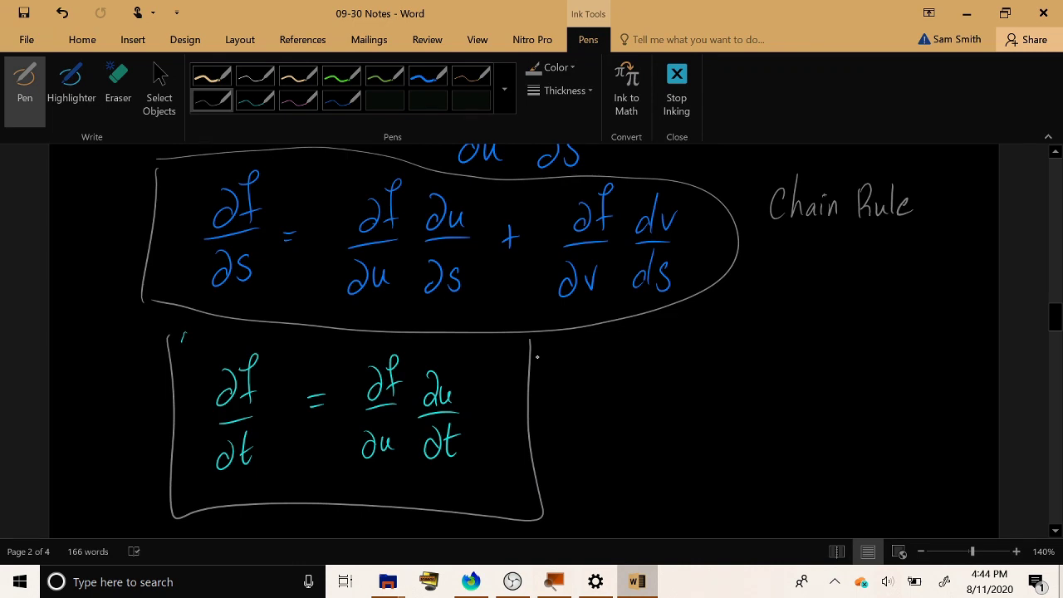
Handwrite 'In front page' beneath the Example on f(u,v) with u(s,t) and v(s)
{"action": "scroll", "coordinate": [559, 339], "scroll_direction": "down", "scroll_amount": 5}
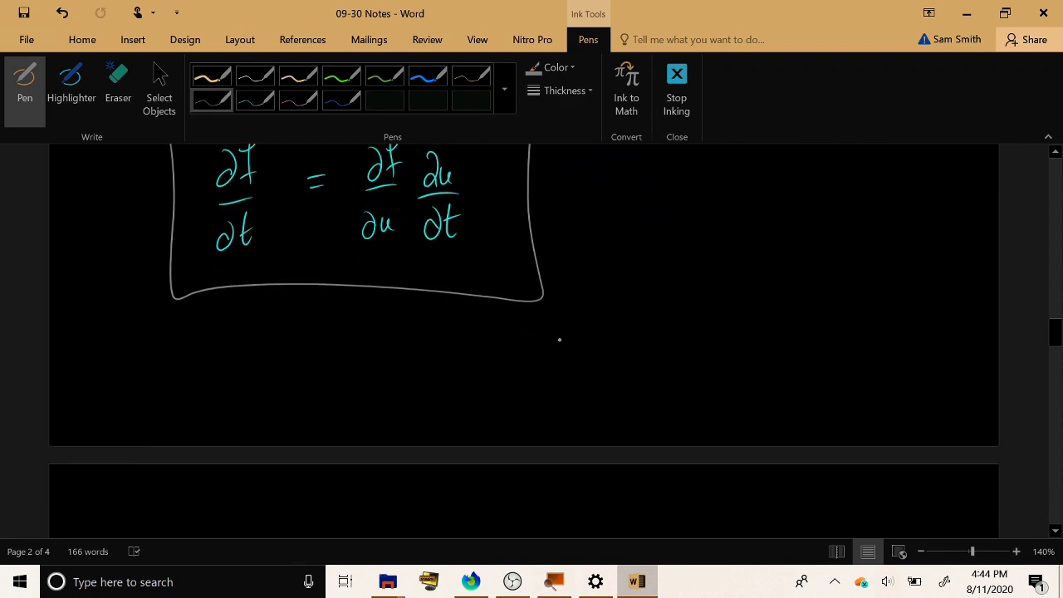
{"action": "scroll", "coordinate": [567, 338], "scroll_direction": "down", "scroll_amount": 13}
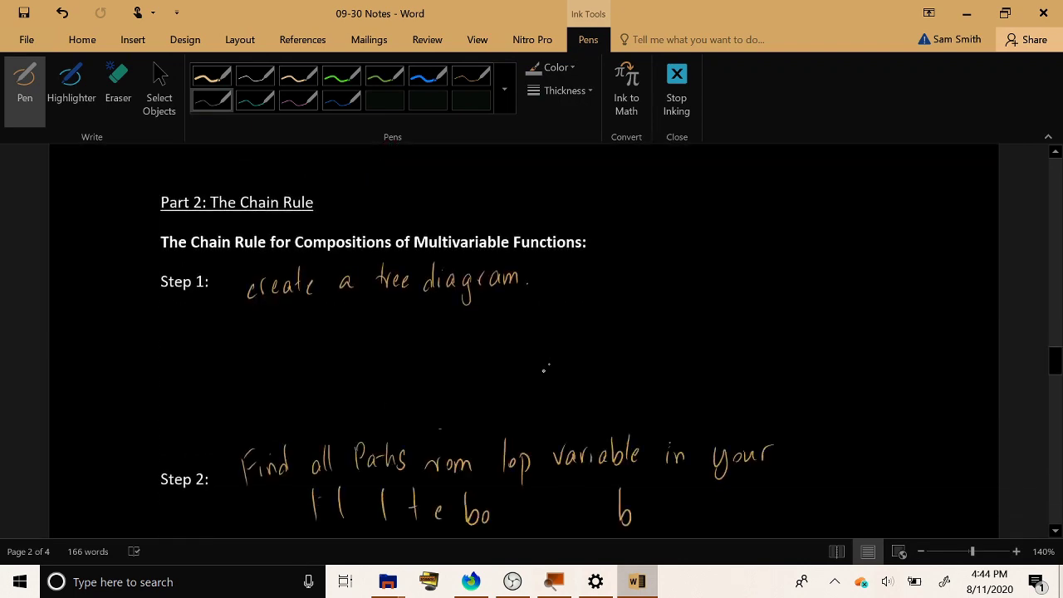
{"action": "scroll", "coordinate": [544, 378], "scroll_direction": "down", "scroll_amount": 15}
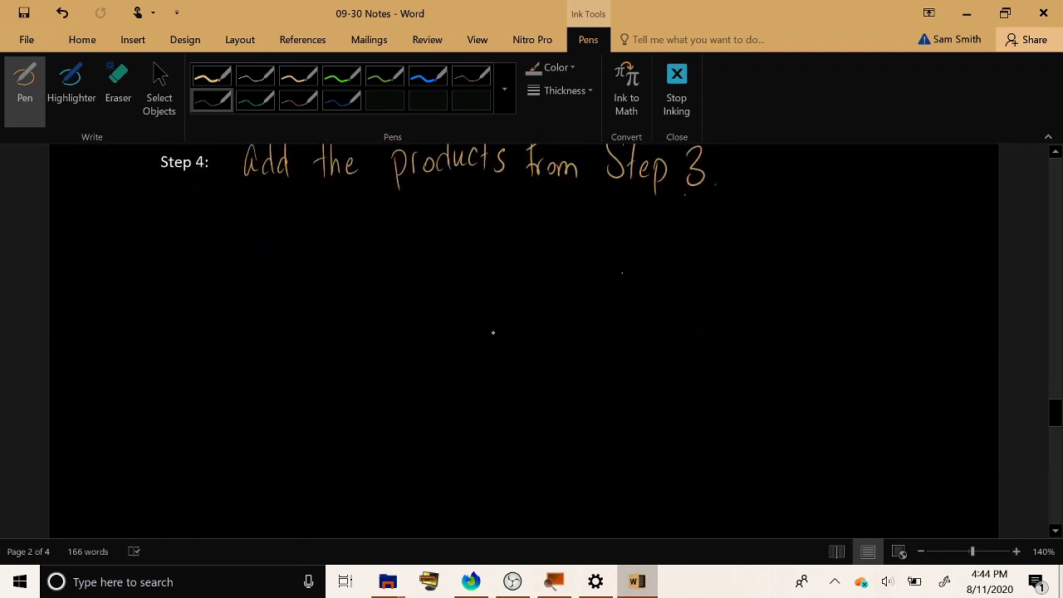
{"action": "scroll", "coordinate": [493, 333], "scroll_direction": "down", "scroll_amount": 4}
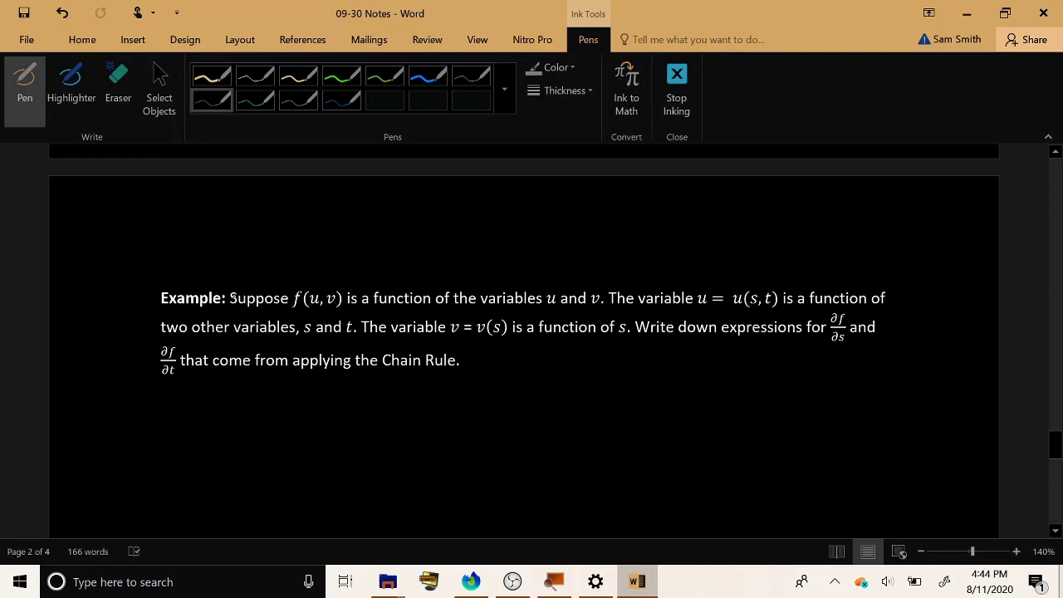
{"action": "left_click_drag", "start_coordinate": [232, 296], "coordinate": [277, 322]}
{"action": "scroll", "coordinate": [141, 380], "scroll_direction": "down", "scroll_amount": 1}
{"action": "mouse_move", "coordinate": [259, 359]}
{"action": "left_mouse_down"}
{"action": "mouse_move", "coordinate": [249, 397]}
{"action": "mouse_move", "coordinate": [279, 397]}
{"action": "left_mouse_up"}
{"action": "mouse_move", "coordinate": [326, 342]}
{"action": "left_mouse_down"}
{"action": "mouse_move", "coordinate": [328, 396]}
{"action": "mouse_move", "coordinate": [333, 384]}
{"action": "mouse_move", "coordinate": [376, 381]}
{"action": "mouse_move", "coordinate": [408, 417]}
{"action": "left_mouse_up"}
{"action": "mouse_move", "coordinate": [405, 374]}
{"action": "left_mouse_down"}
{"action": "mouse_move", "coordinate": [434, 385]}
{"action": "mouse_move", "coordinate": [441, 417]}
{"action": "left_mouse_up"}
{"action": "left_click_drag", "start_coordinate": [453, 380], "coordinate": [468, 387]}
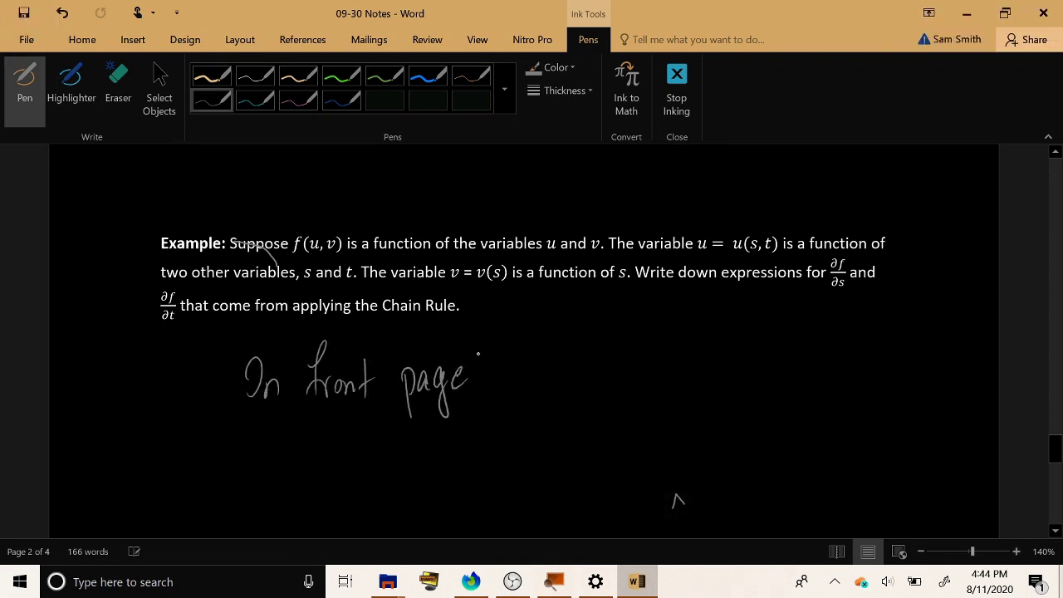
{"action": "scroll", "coordinate": [407, 309], "scroll_direction": "down", "scroll_amount": 10}
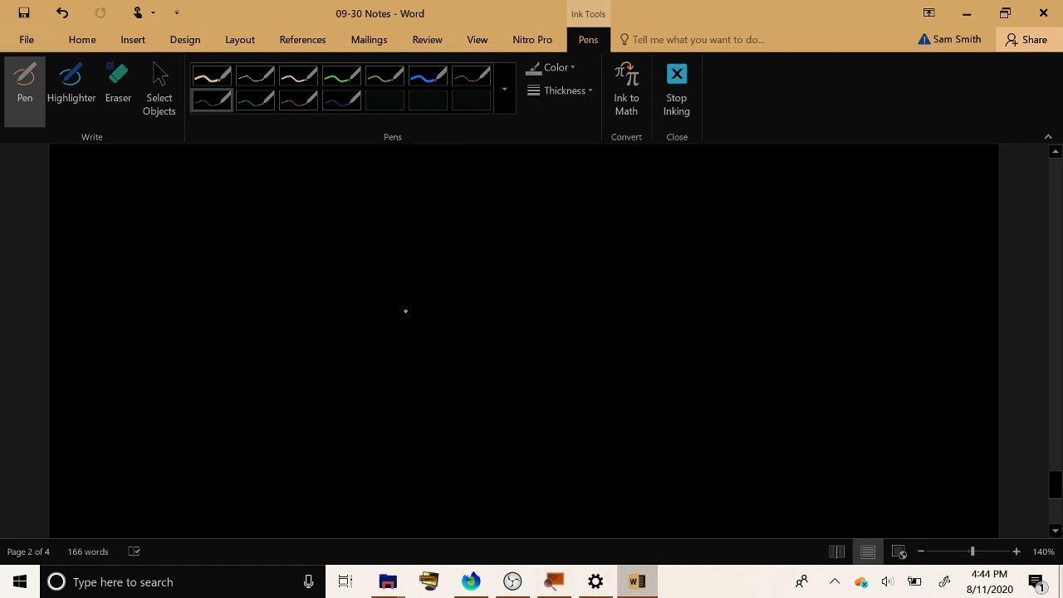